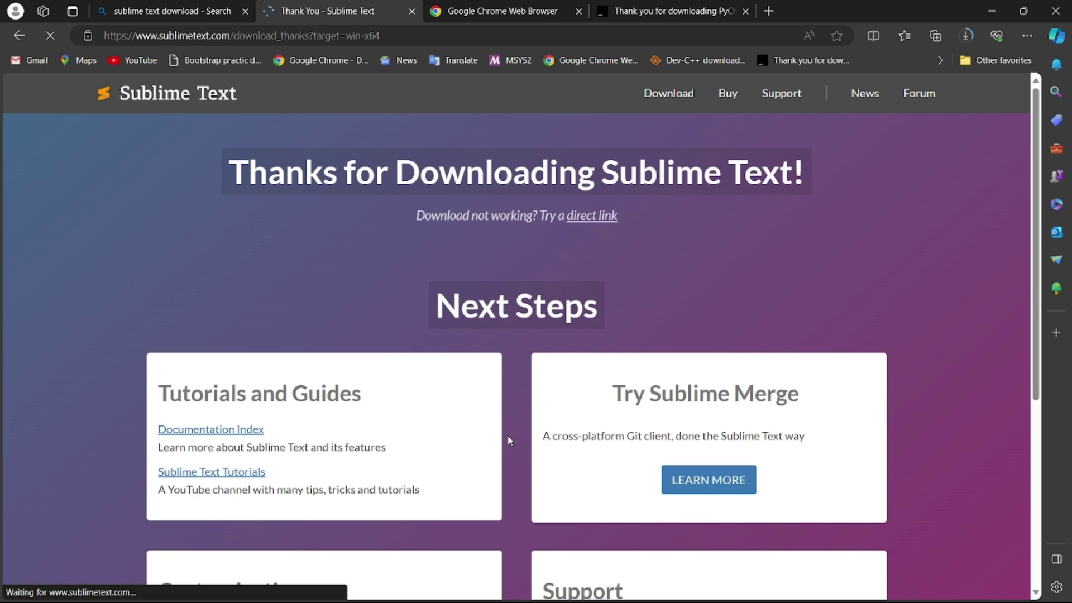
# Return to the Sublime Text search results and check the progress of the Sublime Text installer download.
pyautogui.scroll(-6, 729, 223)
pyautogui.scroll(6, 727, 226)
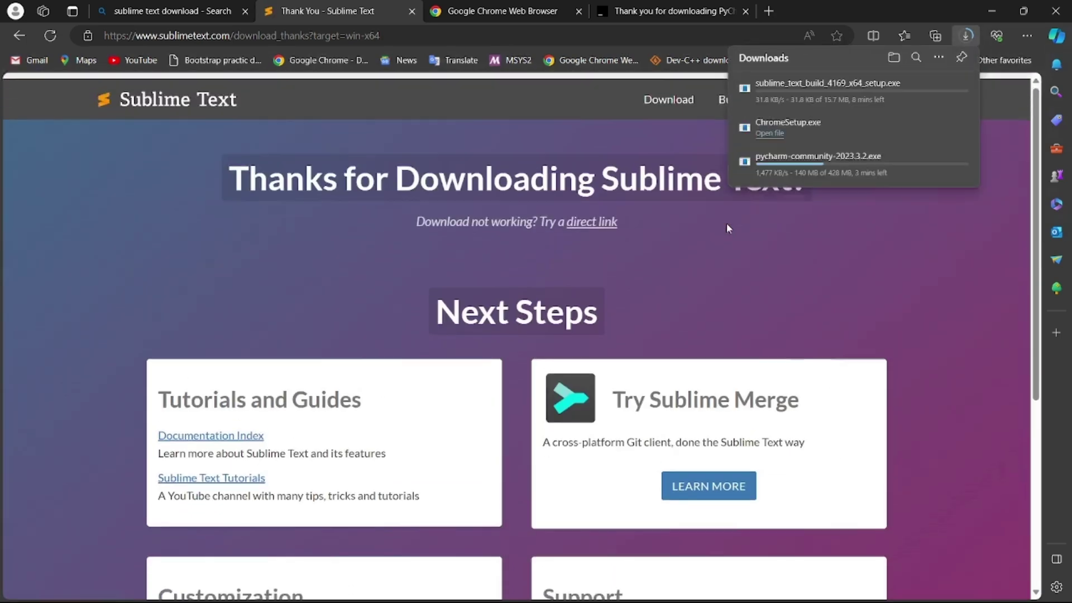
pyautogui.scroll(-1, 726, 227)
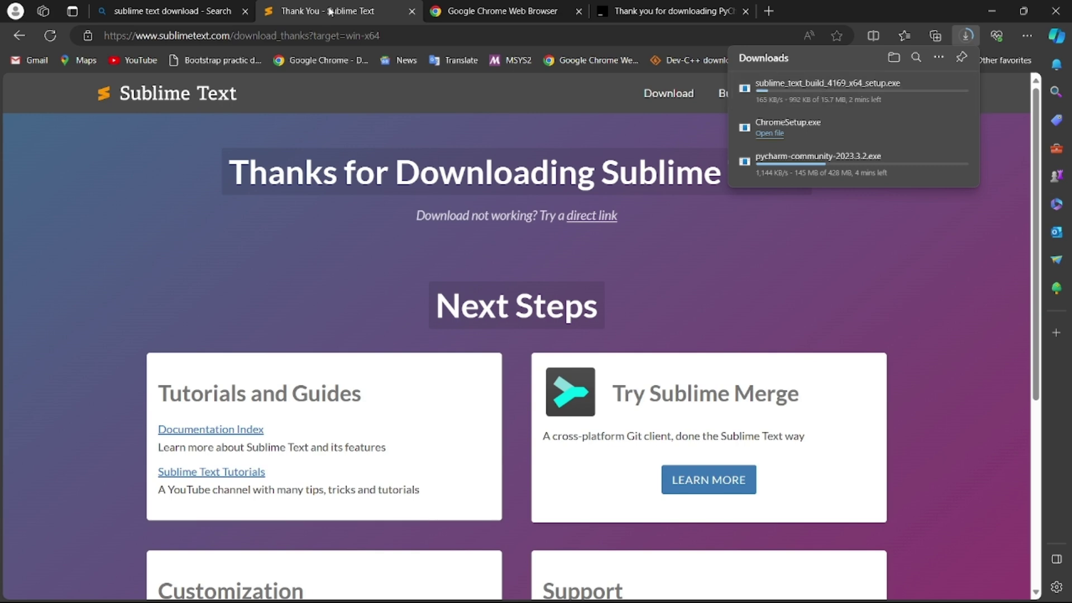
pyautogui.click(168, 11)
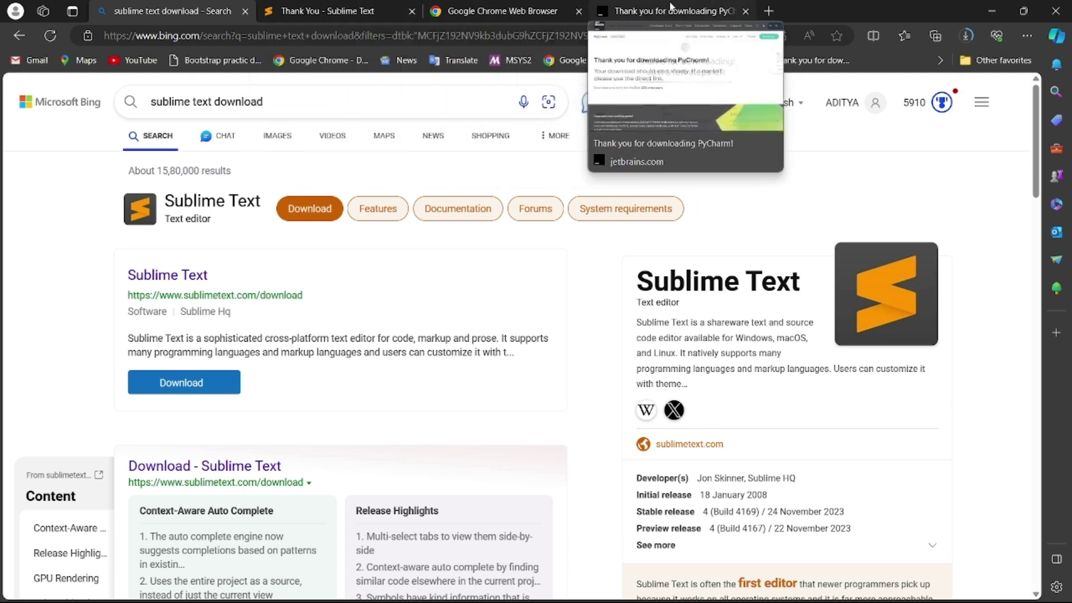
pyautogui.click(969, 37)
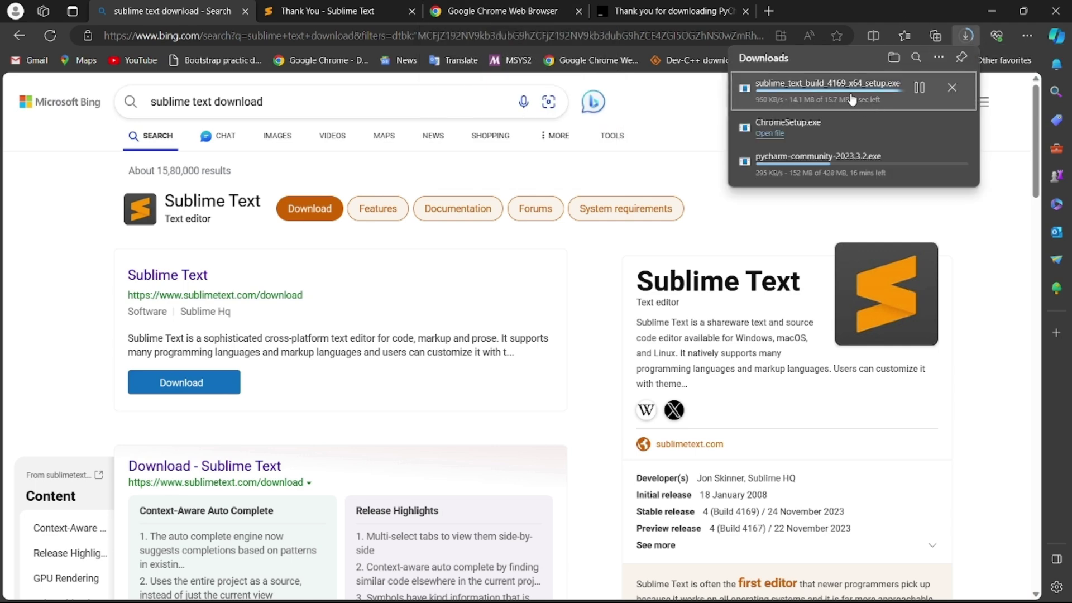
# Replace the web search query with "vs code download" and run the search.
pyautogui.click(416, 95)
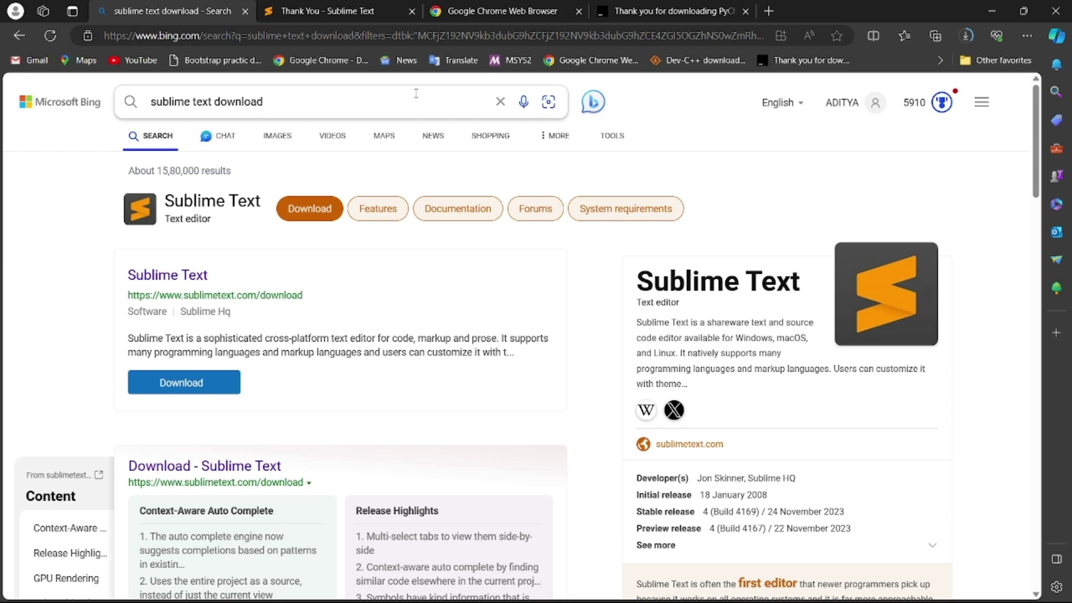
pyautogui.press('BackSpace')
pyautogui.press('BackSpace')
pyautogui.press('BackSpace')
pyautogui.press('BackSpace')
pyautogui.press('BackSpace')
pyautogui.press('BackSpace')
pyautogui.press('BackSpace')
pyautogui.press('BackSpace')
pyautogui.press('BackSpace')
pyautogui.press('BackSpace')
pyautogui.press('BackSpace')
pyautogui.press('BackSpace')
pyautogui.press('BackSpace')
pyautogui.press('BackSpace')
pyautogui.press('BackSpace')
pyautogui.press('BackSpace')
pyautogui.press('BackSpace')
pyautogui.press('BackSpace')
pyautogui.press('BackSpace')
pyautogui.press('BackSpace')
pyautogui.press('BackSpace')
pyautogui.write('vs')
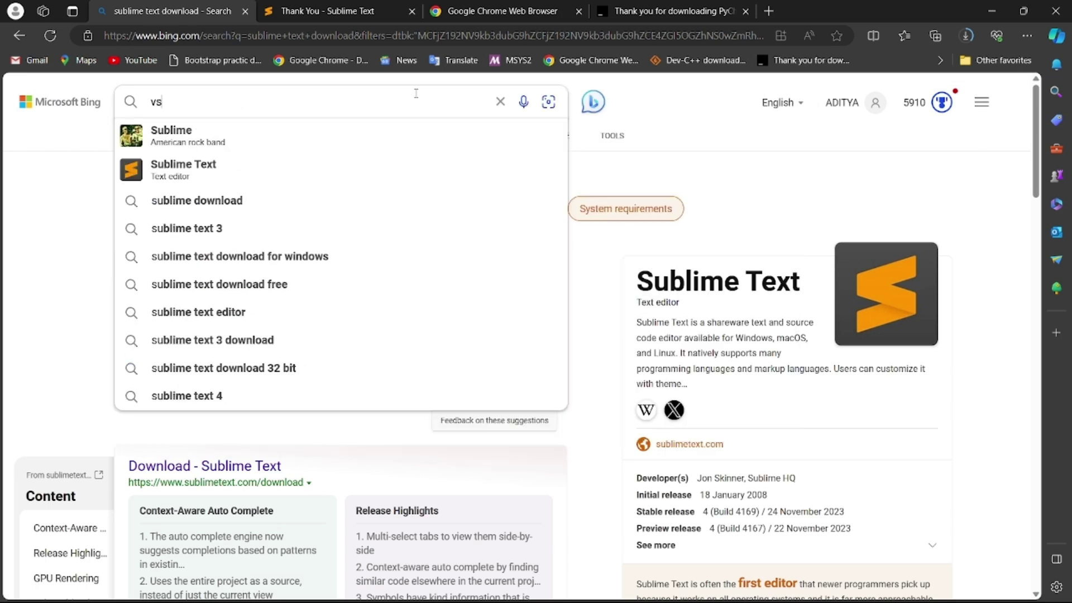
pyautogui.press('BackSpace')
pyautogui.write('code')
pyautogui.press('Down')
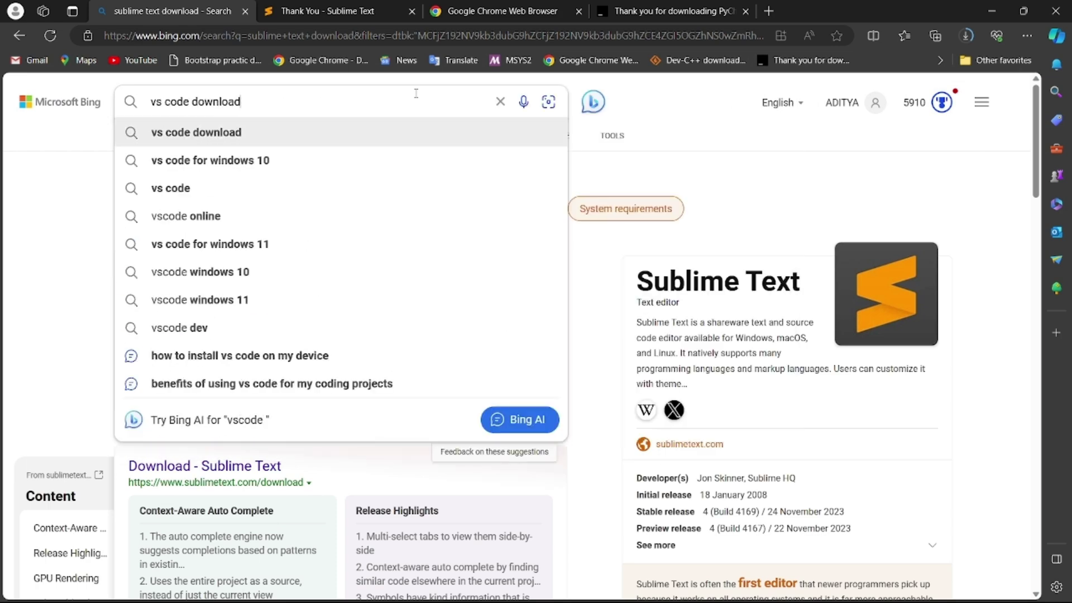
pyautogui.press('Return')
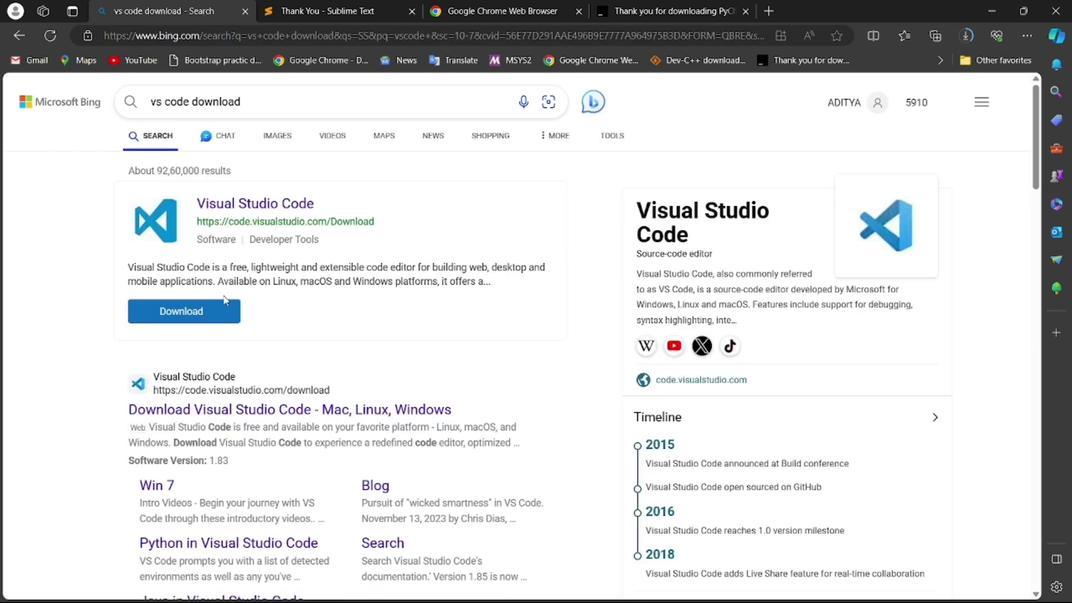
# Open the official Visual Studio Code download page and download the installer for Windows 10, 11.
pyautogui.click(203, 409)
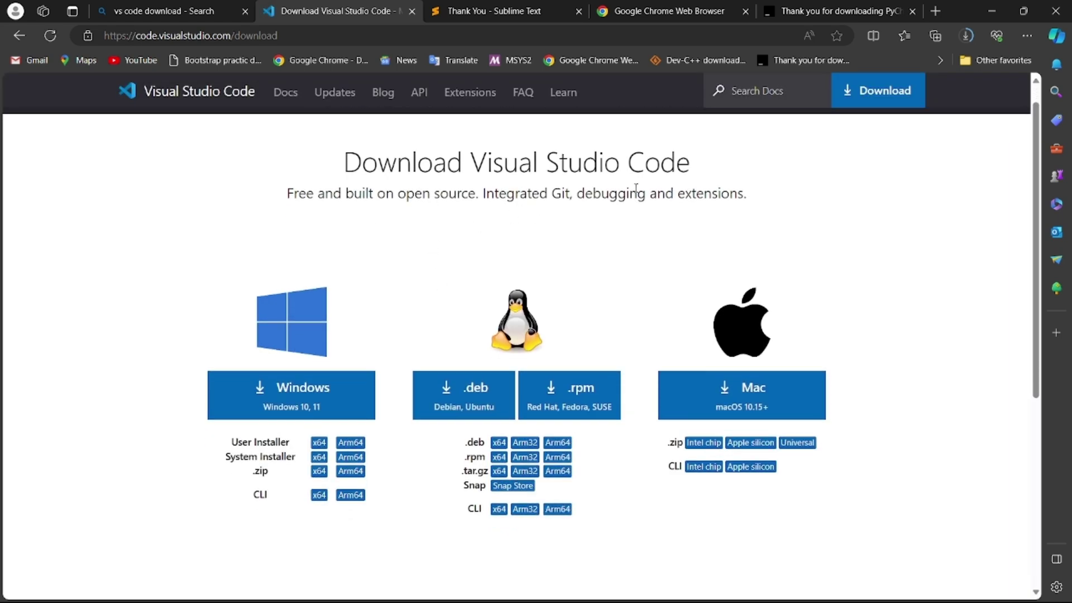
pyautogui.scroll(-2, 499, 240)
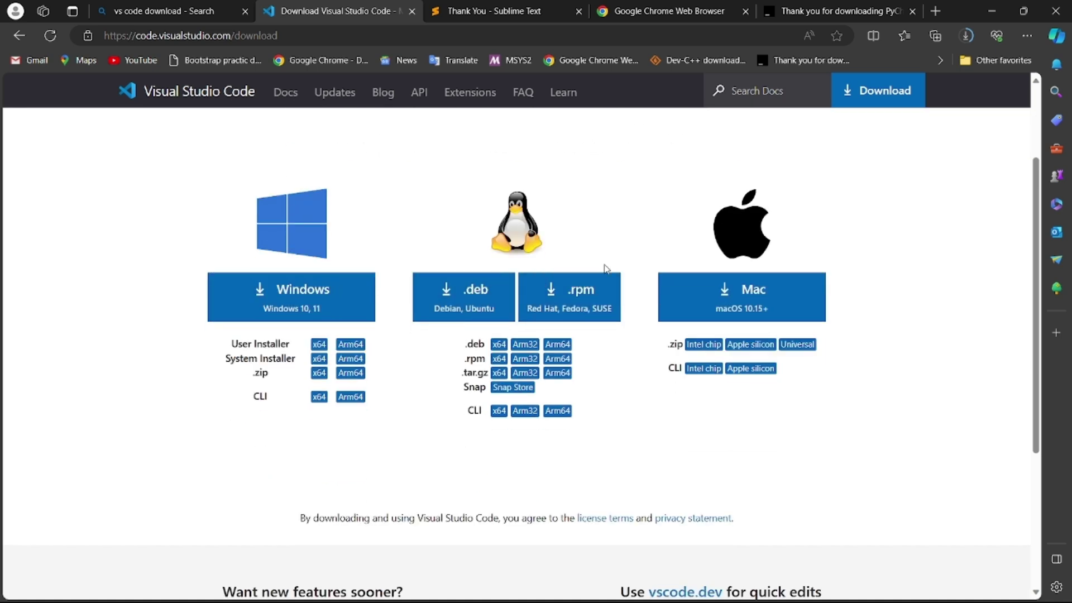
pyautogui.scroll(1, 608, 261)
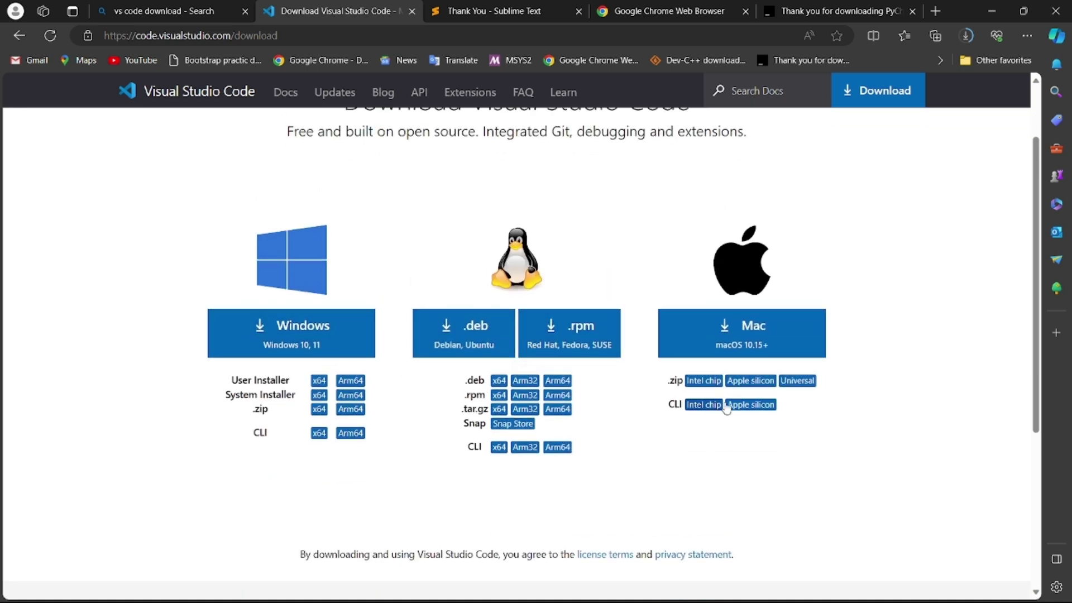
pyautogui.click(327, 339)
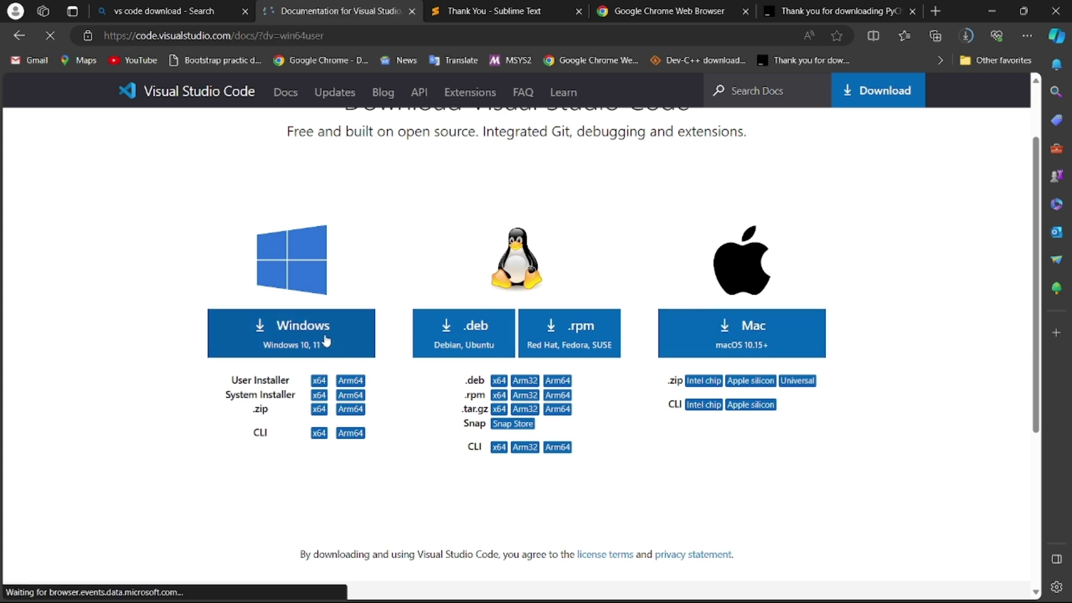
pyautogui.scroll(-2, 391, 371)
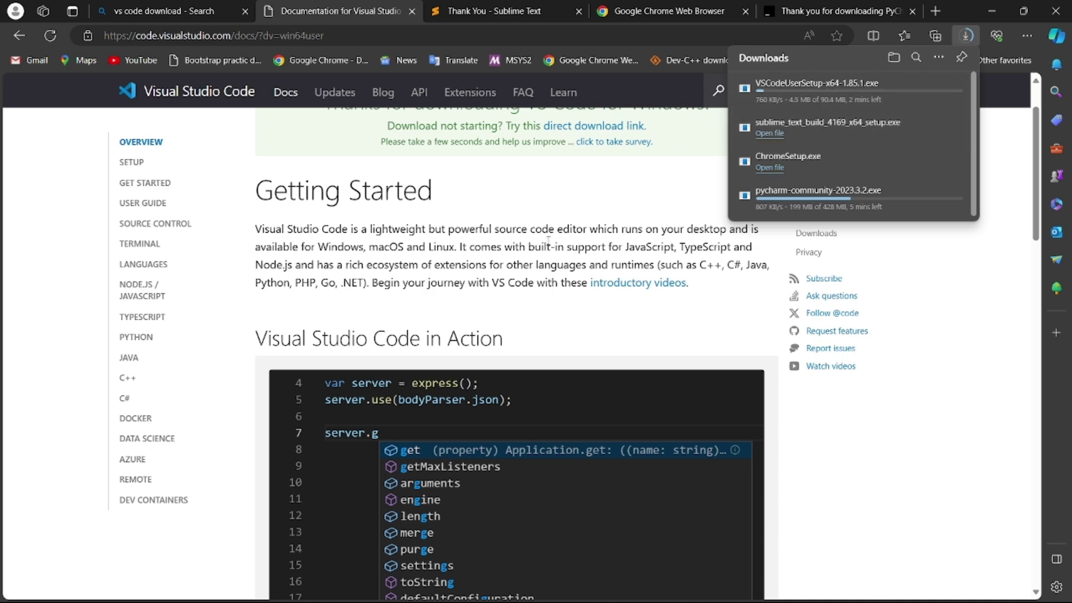
pyautogui.scroll(2, 547, 240)
# Search Windows for "micr" and launch Microsoft Store.
pyautogui.press('super')
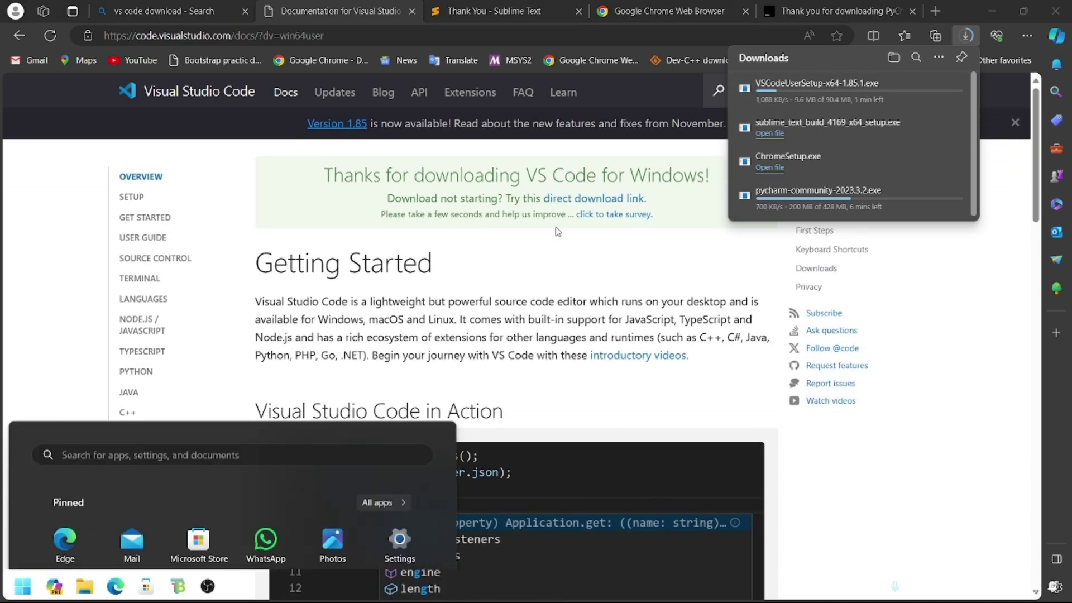
pyautogui.write('micr')
pyautogui.press('Down')
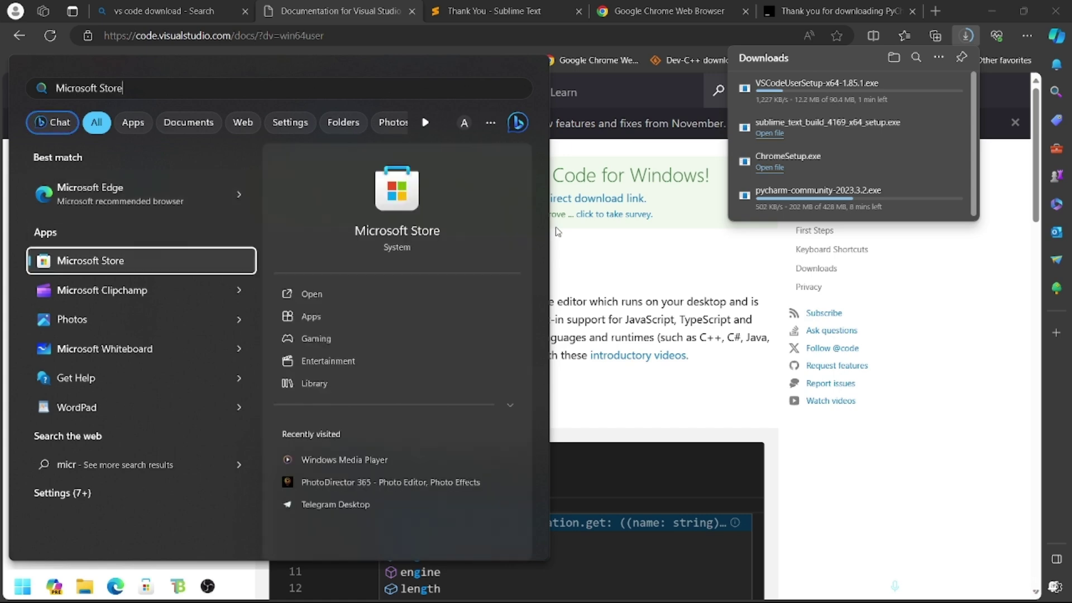
pyautogui.press('Return')
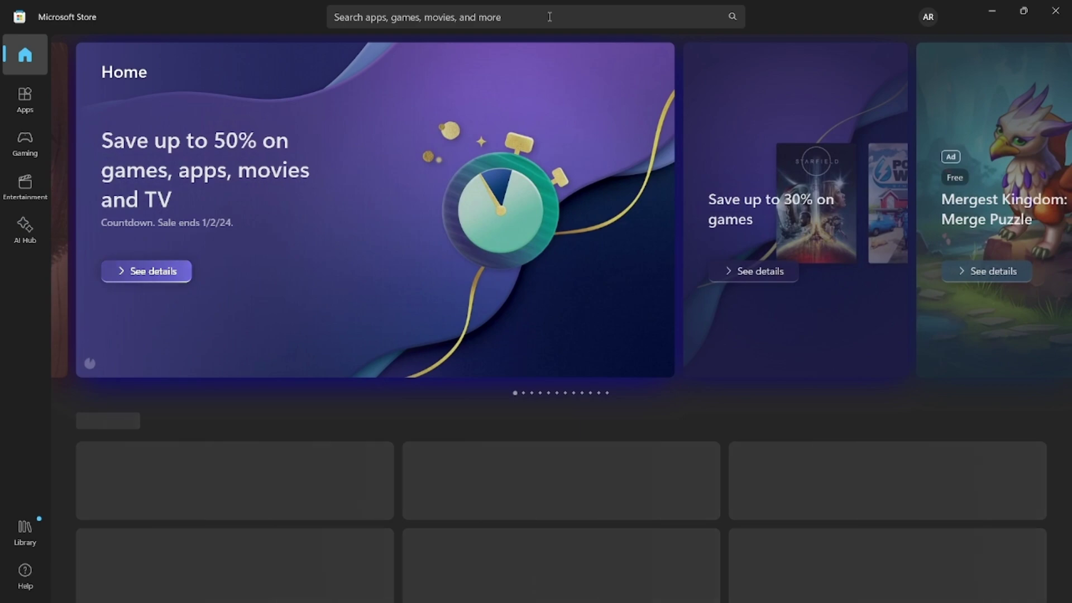
# Search the store for "vs code download" and open the Visual Studio Code product page.
pyautogui.click(549, 16)
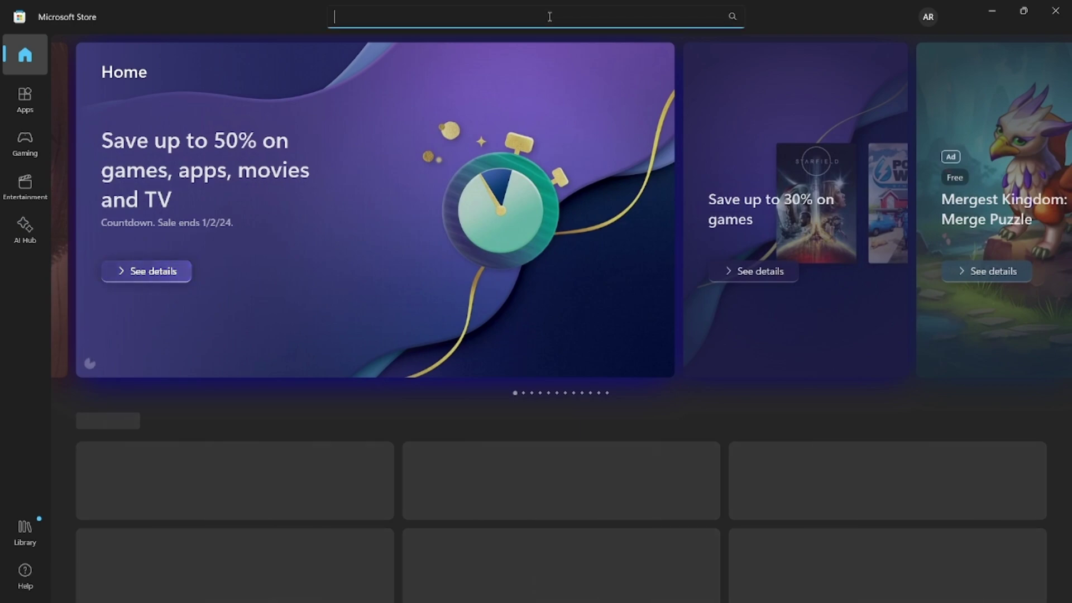
pyautogui.write('vs')
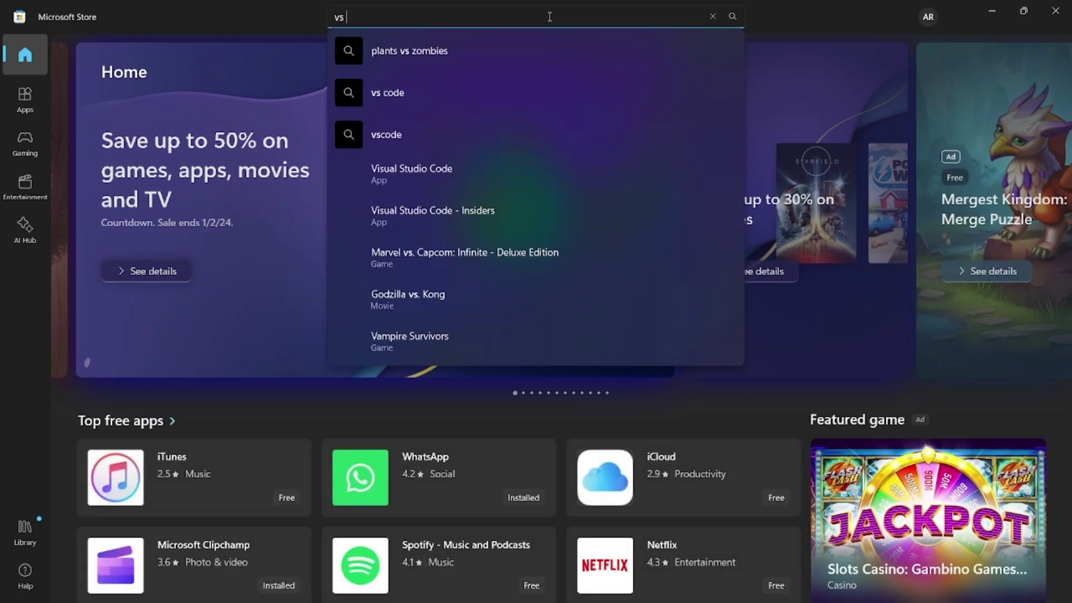
pyautogui.write(' code download')
pyautogui.press('Return')
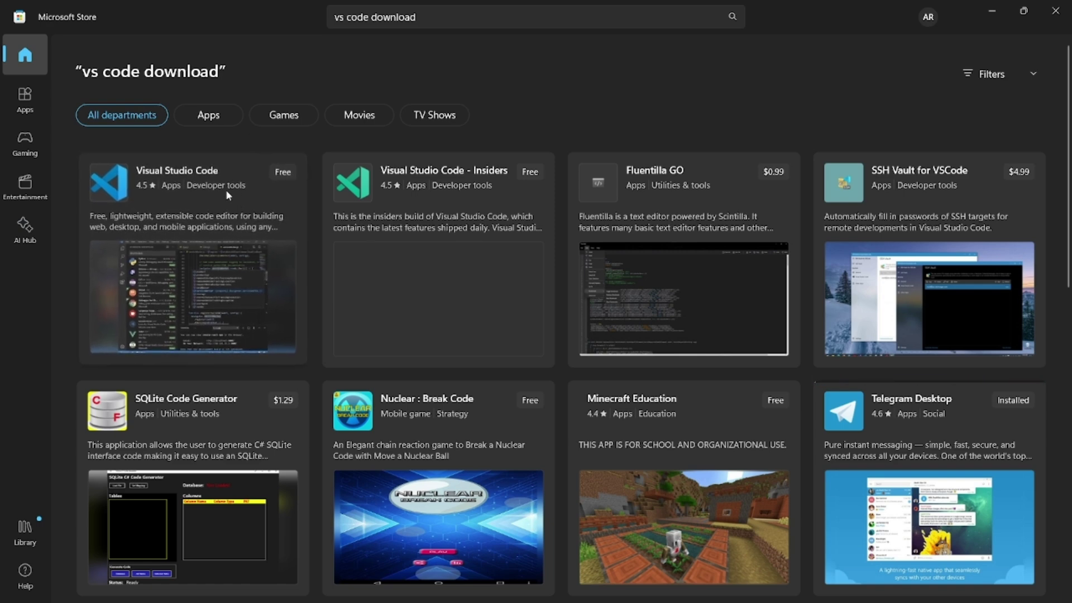
pyautogui.moveTo(231, 183)
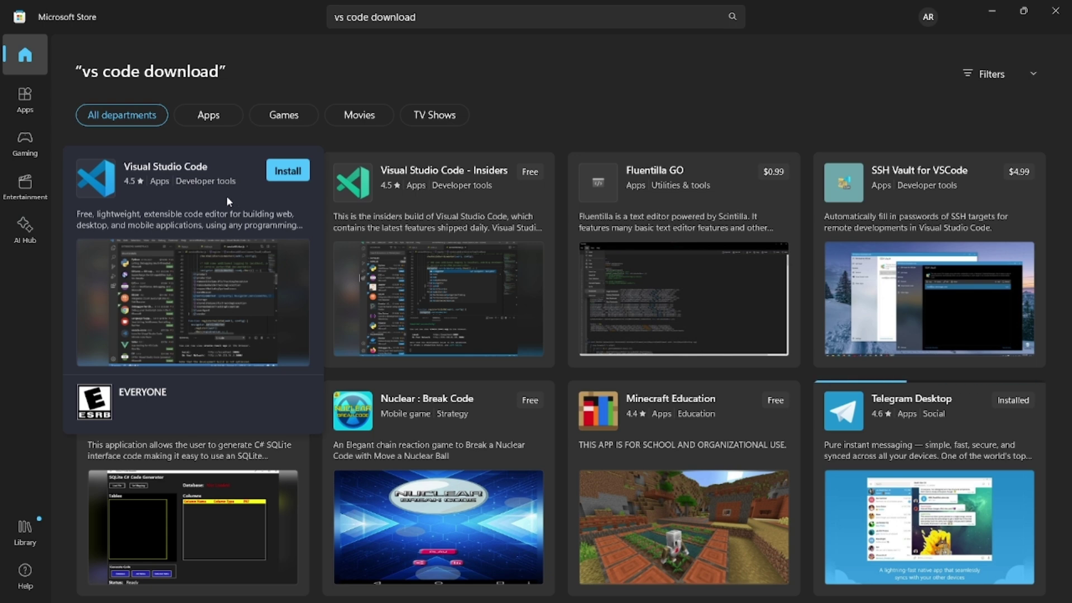
pyautogui.click(102, 188)
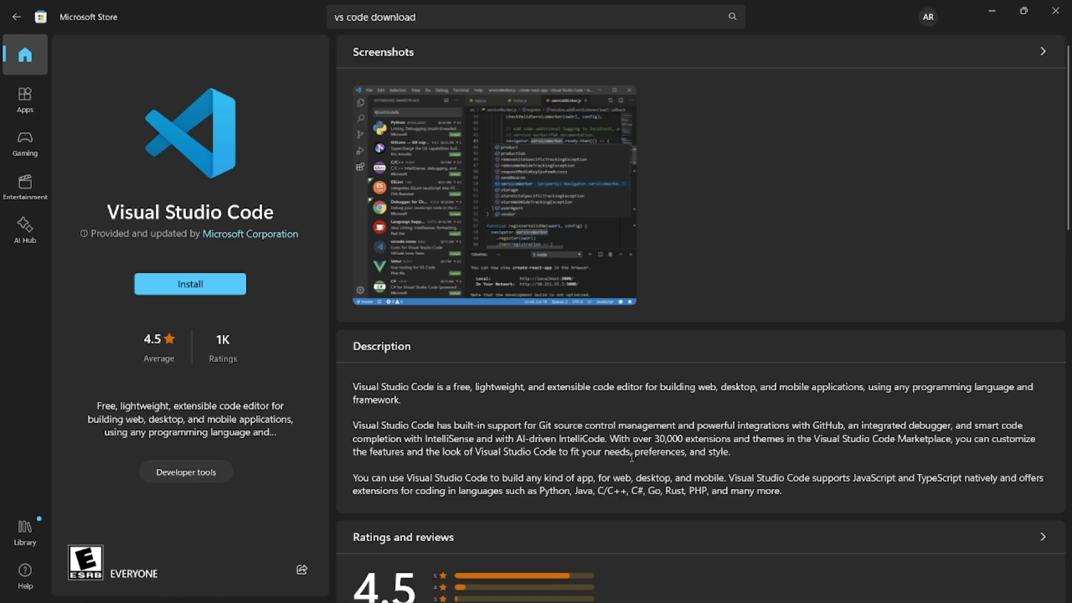
# Switch to Microsoft Edge and check the progress of the VS Code installer download.
pyautogui.click(115, 586)
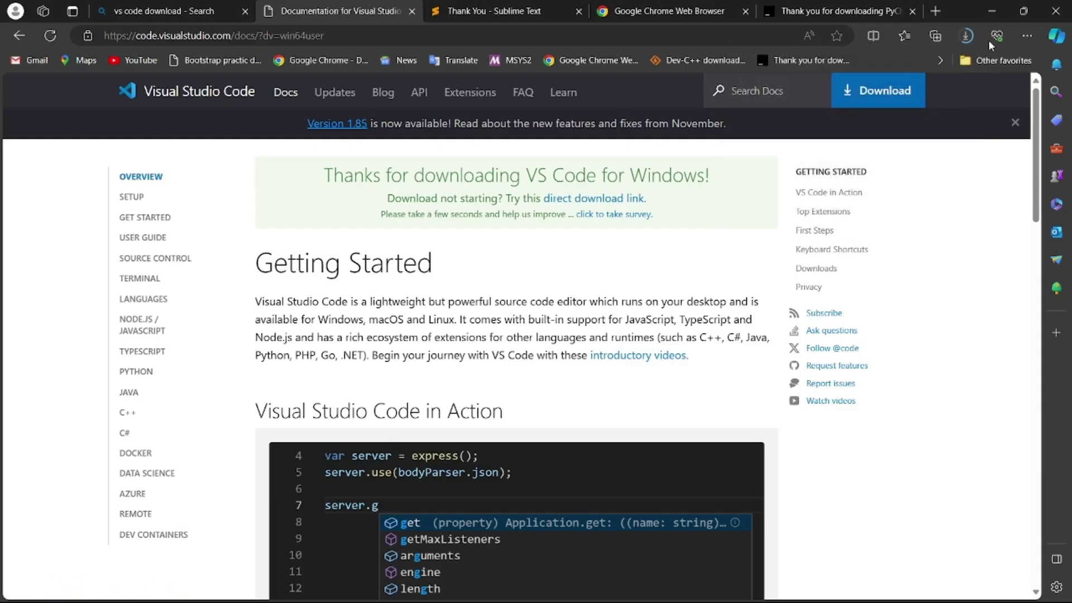
pyautogui.click(967, 35)
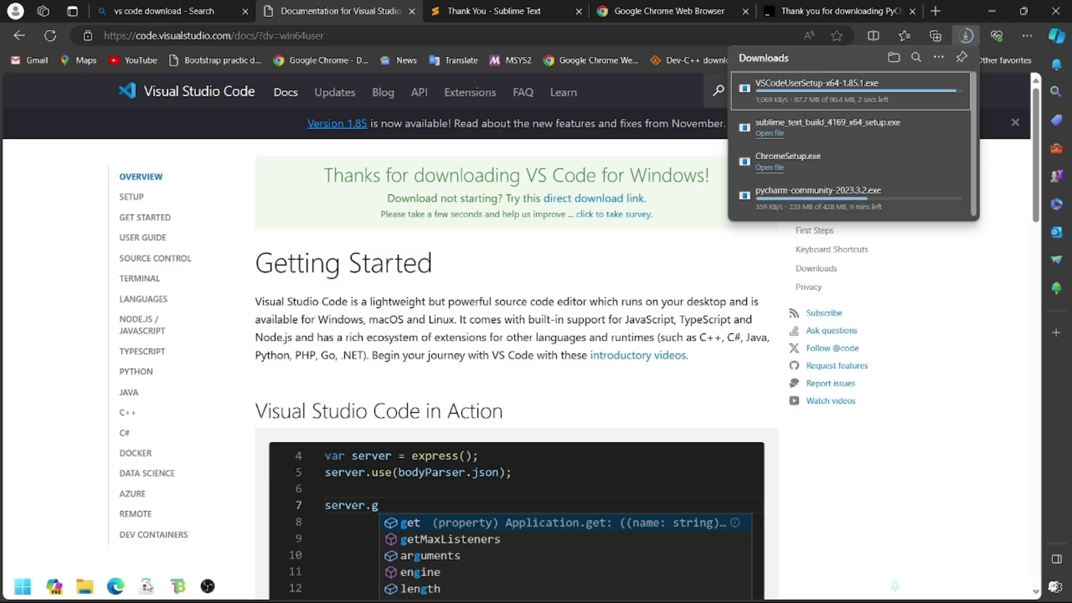
# Switch to Microsoft Store, go back to its search results and close the store.
pyautogui.click(147, 587)
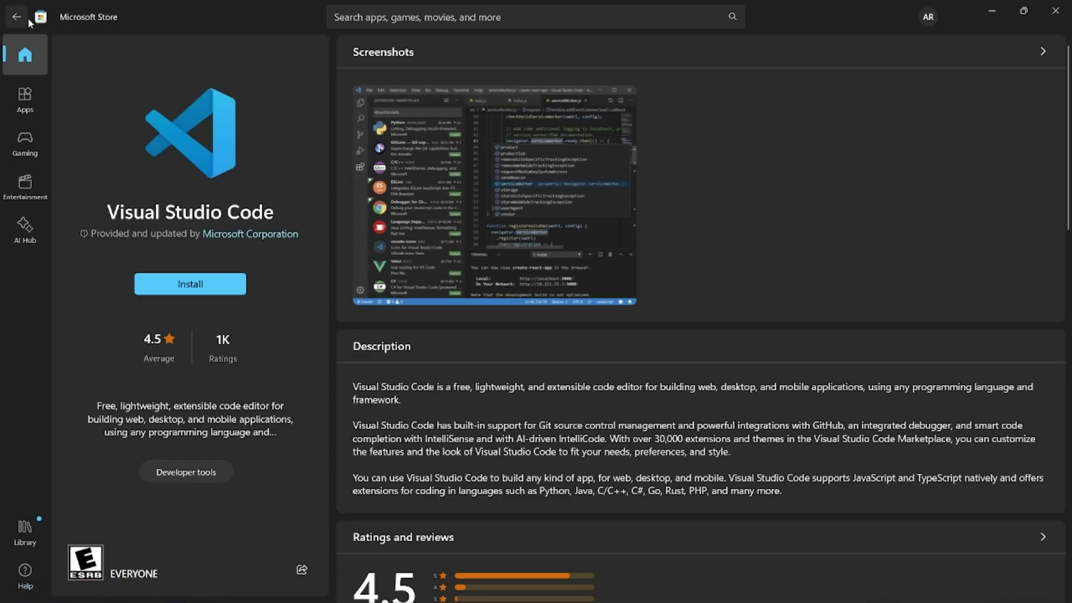
pyautogui.click(19, 14)
pyautogui.click(519, 14)
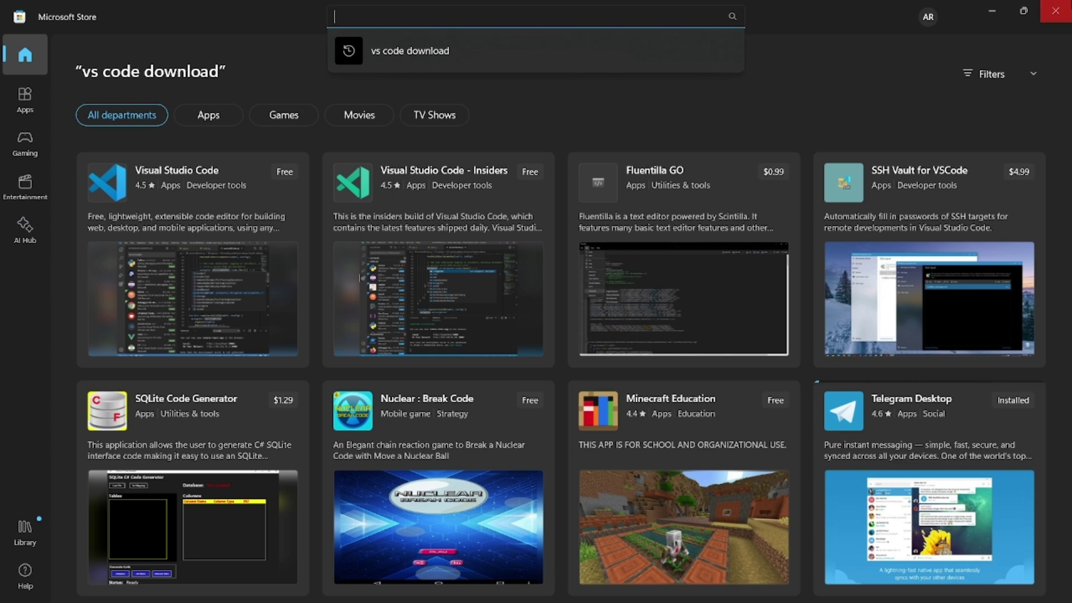
pyautogui.click(1055, 10)
pyautogui.moveTo(827, 106)
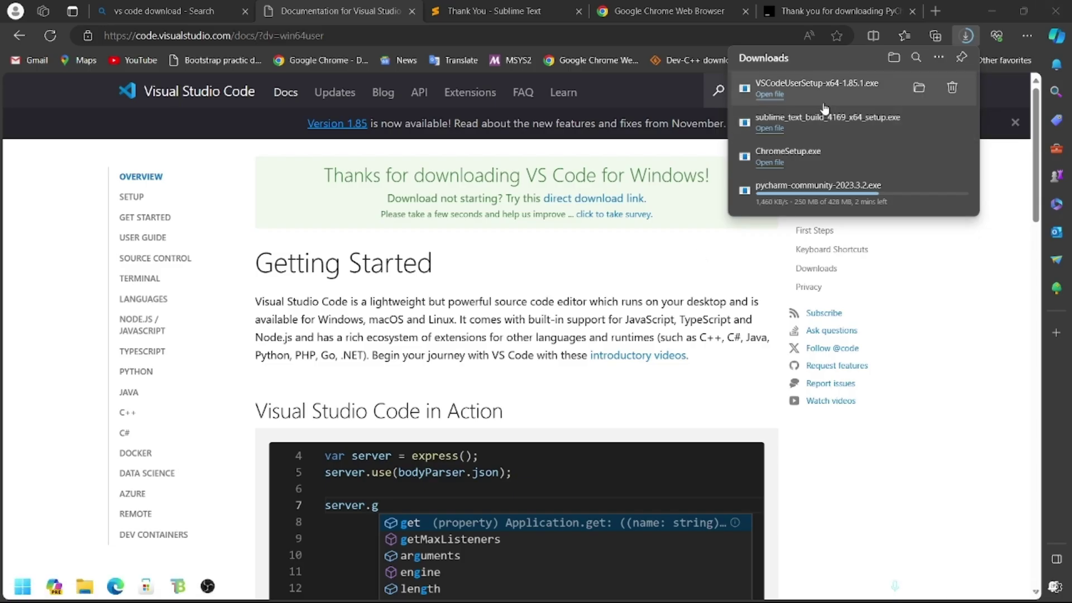
pyautogui.moveTo(833, 187)
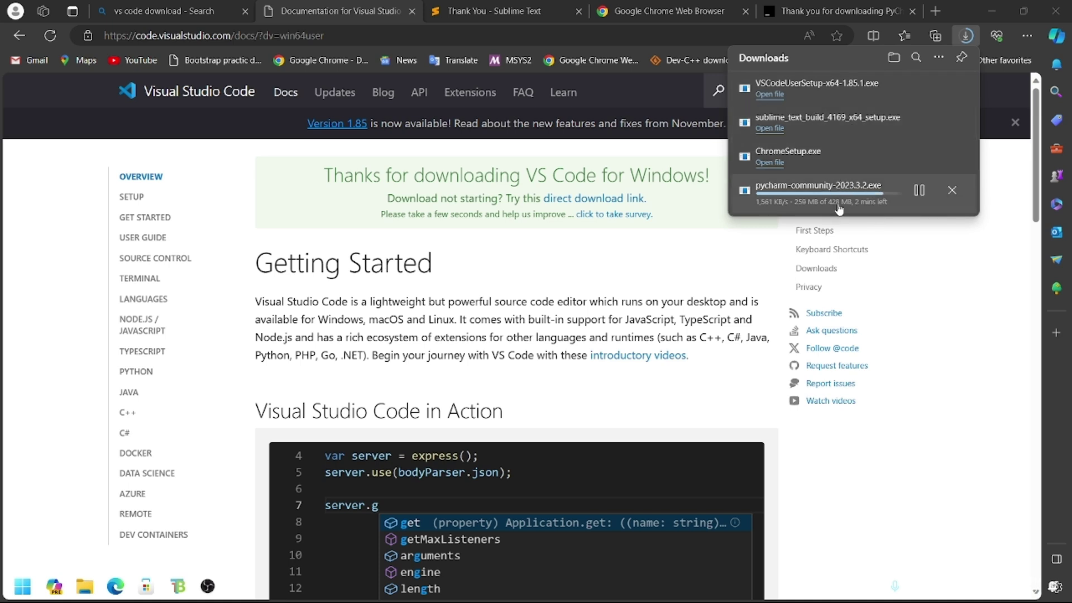
# Return to the web search results and run a new search for "tor browser download".
pyautogui.click(196, 8)
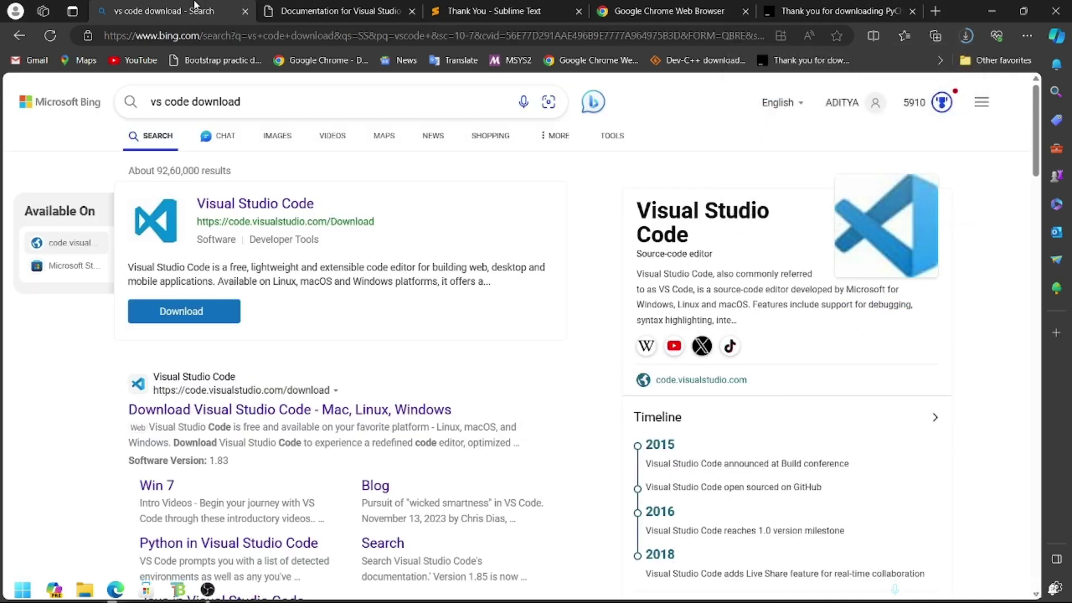
pyautogui.click(271, 99)
pyautogui.press('BackSpace')
pyautogui.press('BackSpace')
pyautogui.press('BackSpace')
pyautogui.press('BackSpace')
pyautogui.press('BackSpace')
pyautogui.press('BackSpace')
pyautogui.press('BackSpace')
pyautogui.press('BackSpace')
pyautogui.press('BackSpace')
pyautogui.press('BackSpace')
pyautogui.press('BackSpace')
pyautogui.press('BackSpace')
pyautogui.press('BackSpace')
pyautogui.press('BackSpace')
pyautogui.press('BackSpace')
pyautogui.press('BackSpace')
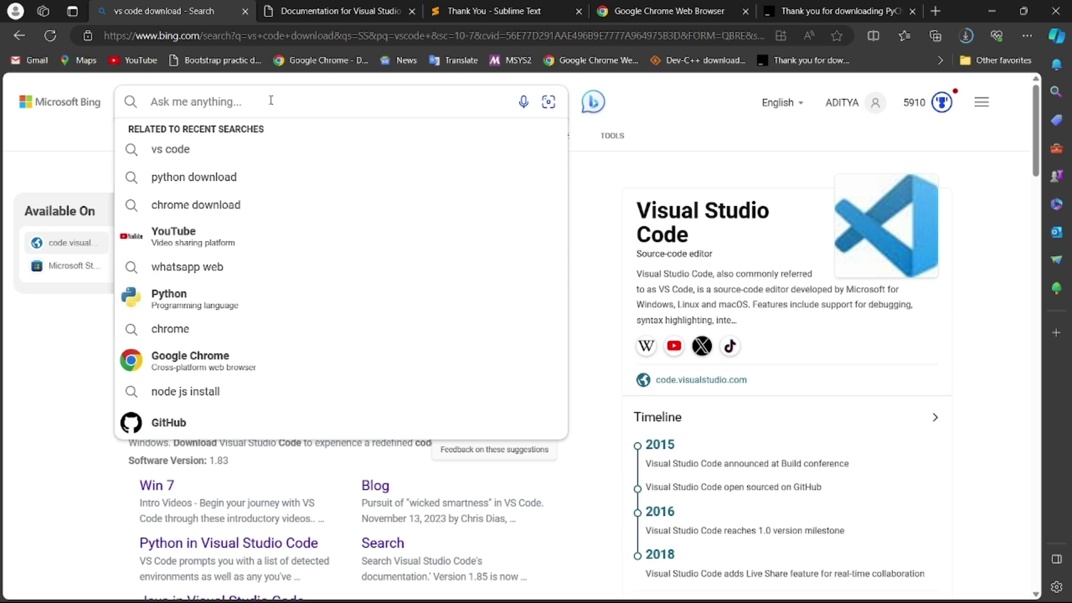
pyautogui.write('tor ')
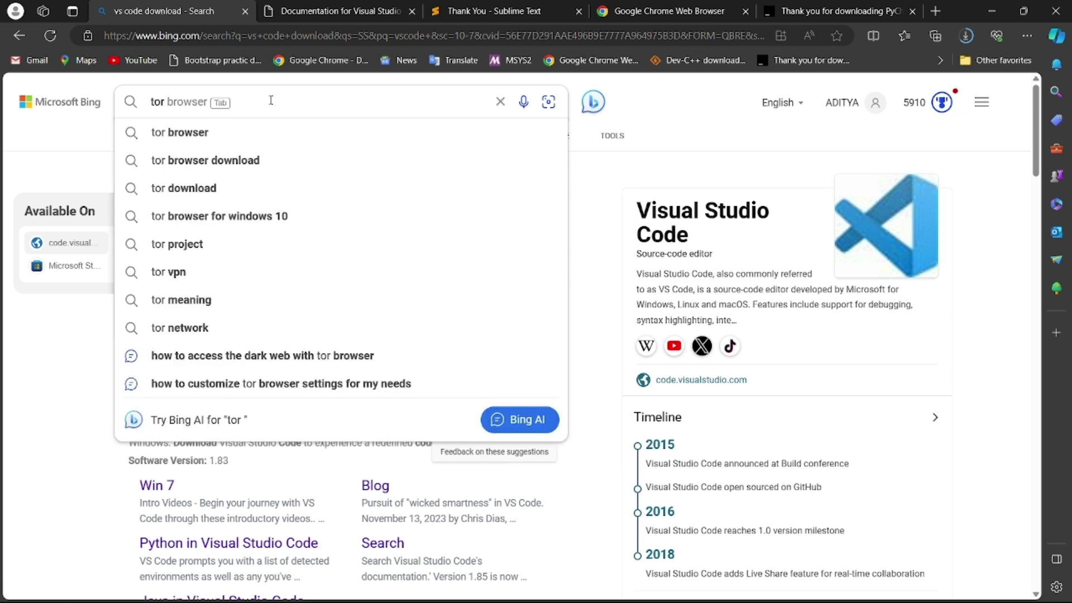
pyautogui.write('browser d')
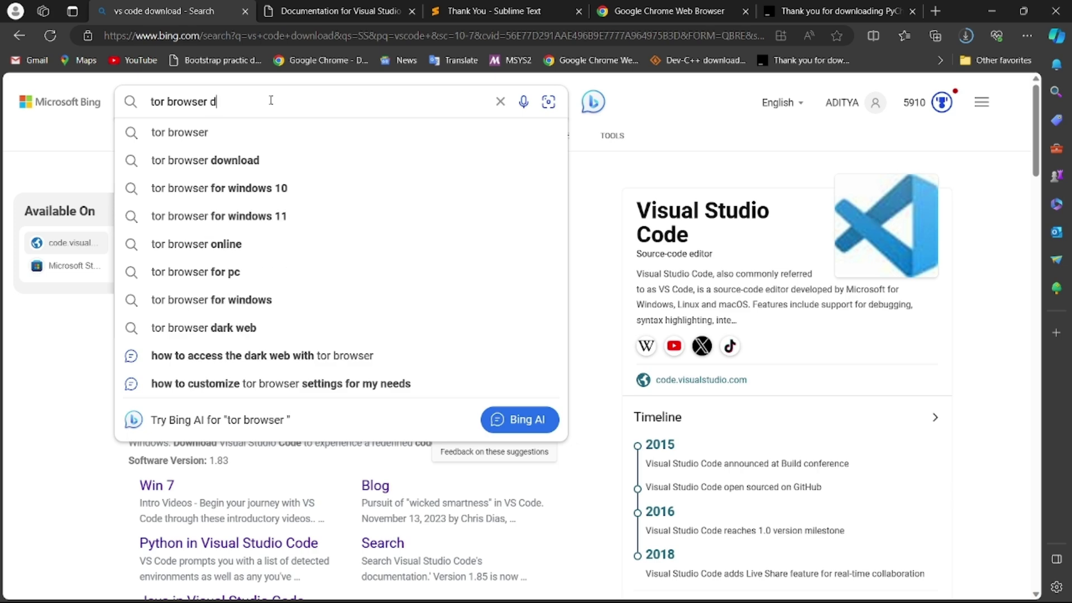
pyautogui.write('ownload')
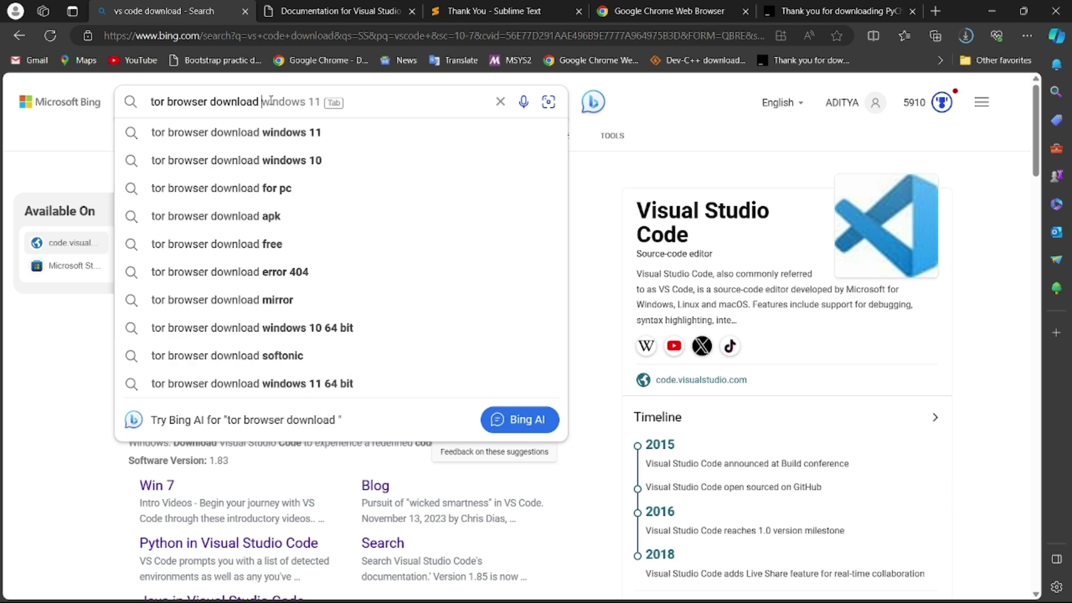
pyautogui.press('Return')
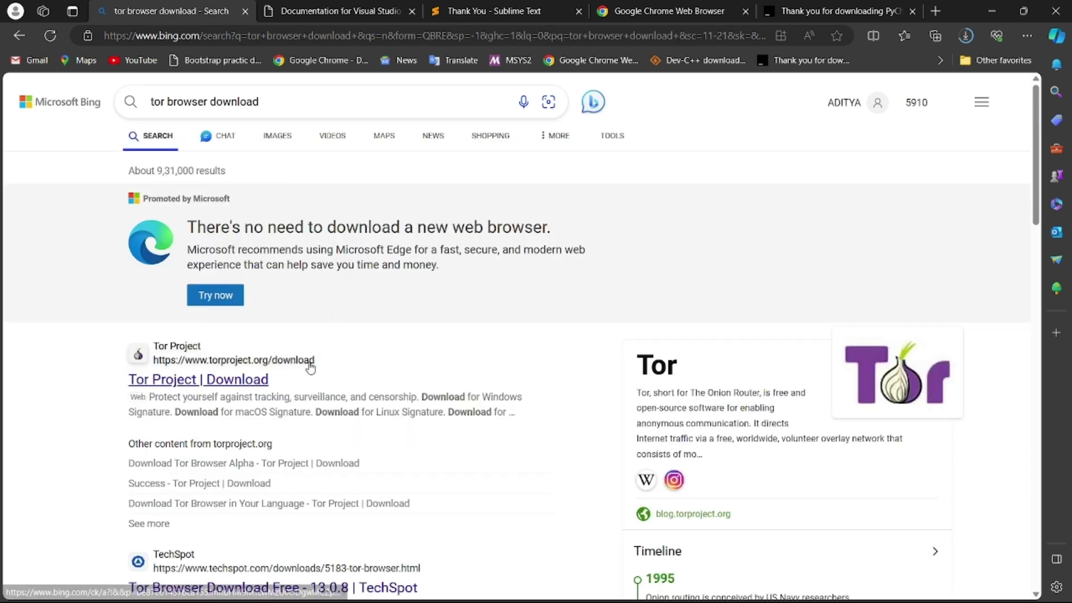
# Open the Tor Project download page from the search results and dismiss its donation banner.
pyautogui.scroll(-1, 302, 357)
pyautogui.click(251, 329)
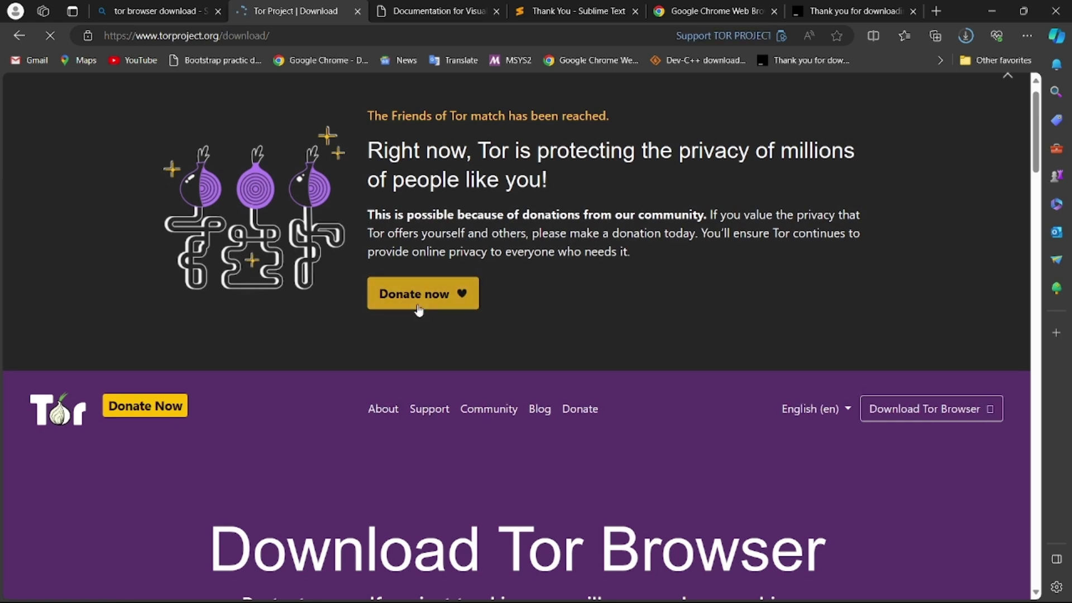
pyautogui.click(1008, 103)
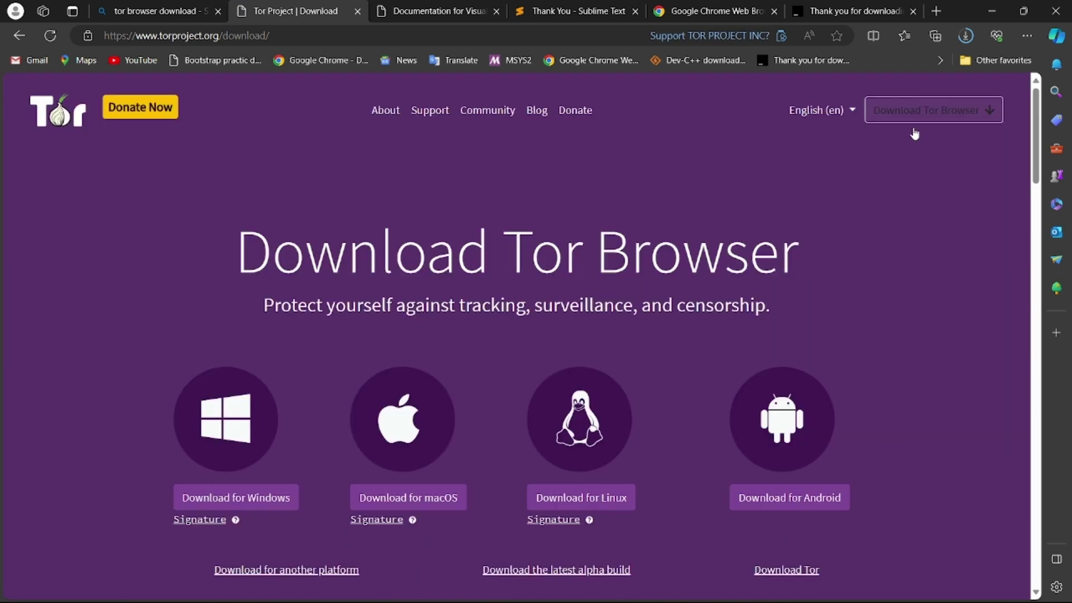
# Download the Windows version of Tor Browser and dismiss the donation banner on the thank-you page.
pyautogui.scroll(-3, 666, 334)
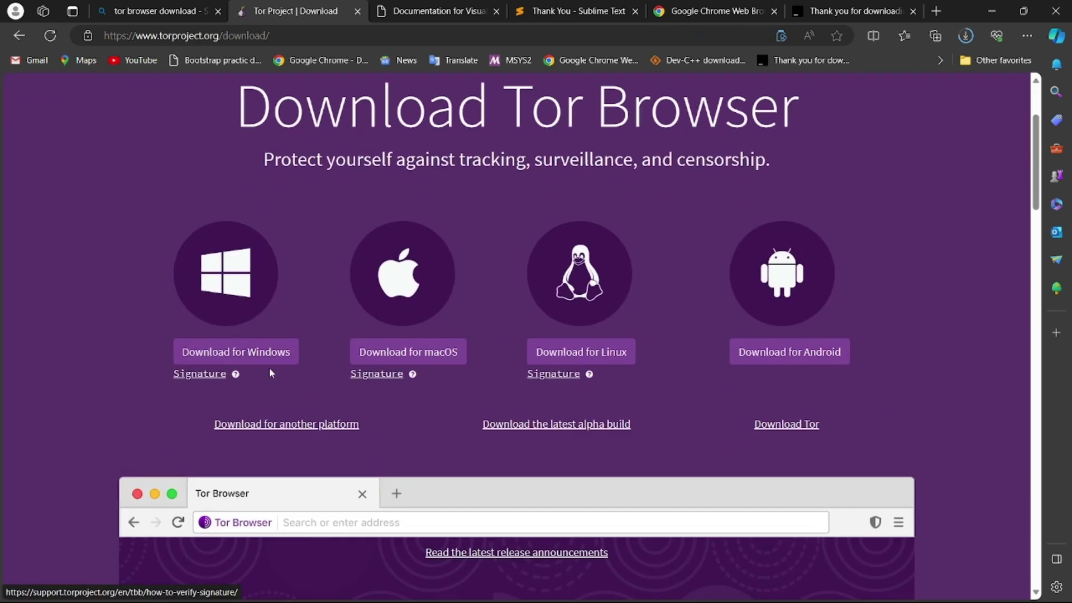
pyautogui.scroll(1, 271, 373)
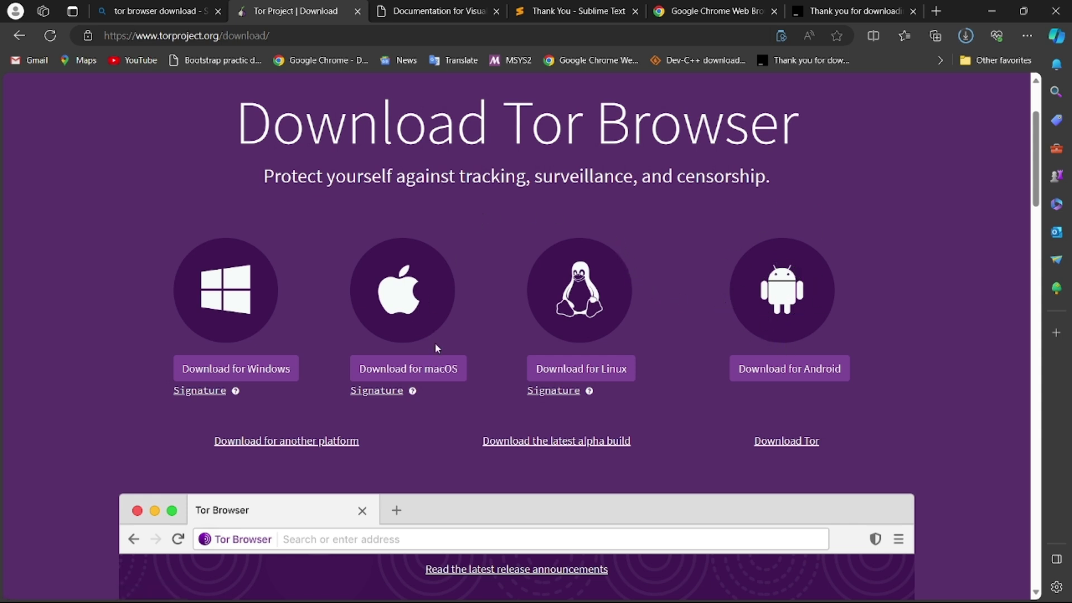
pyautogui.click(256, 371)
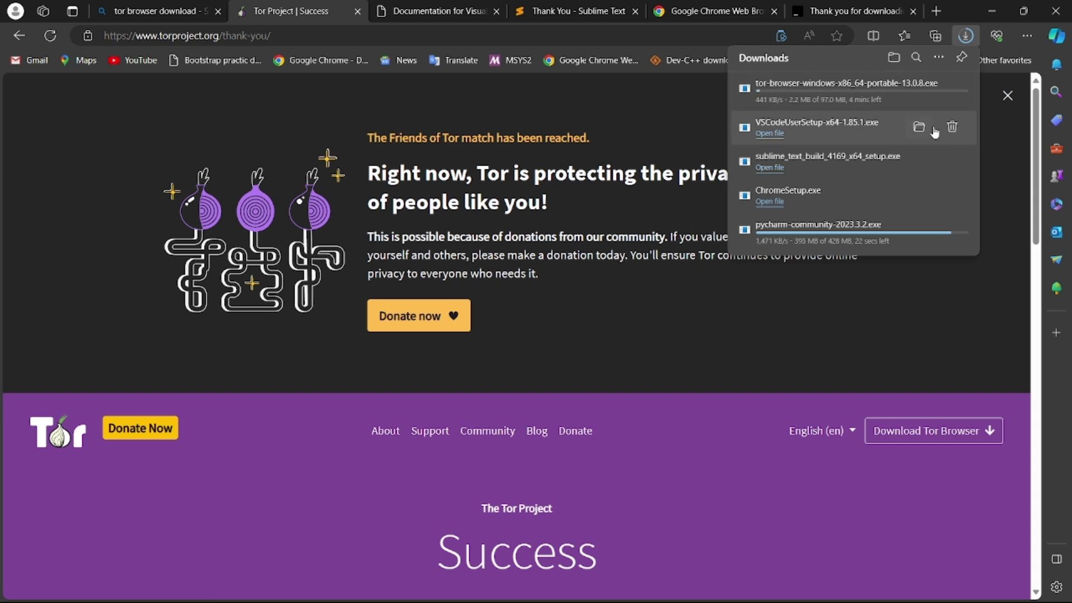
pyautogui.click(1010, 96)
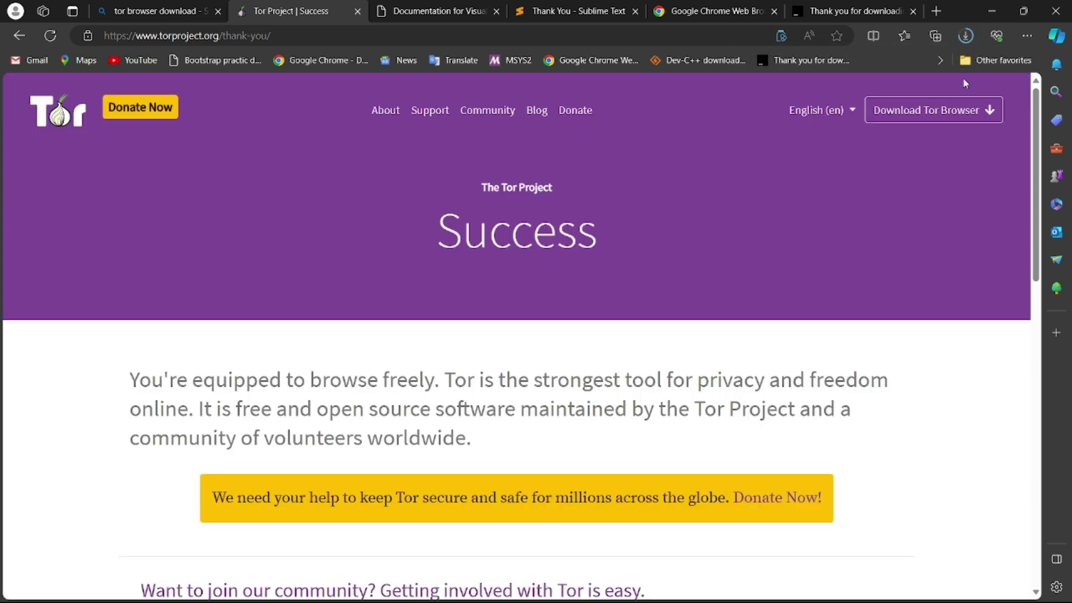
# Close the Tor Project and Visual Studio Code pages and check the progress of the running downloads.
pyautogui.click(357, 12)
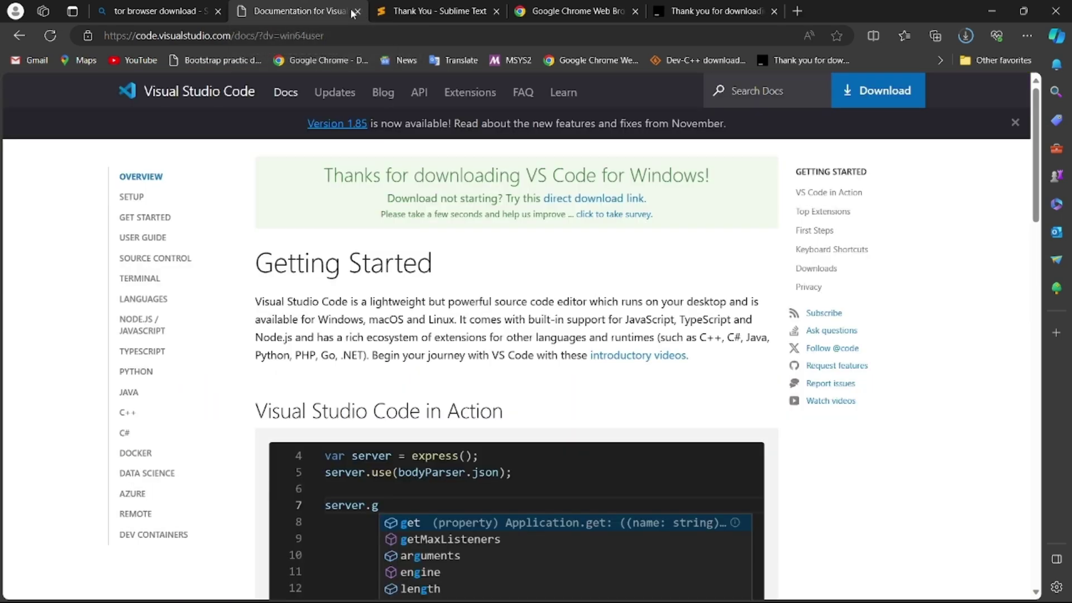
pyautogui.click(358, 12)
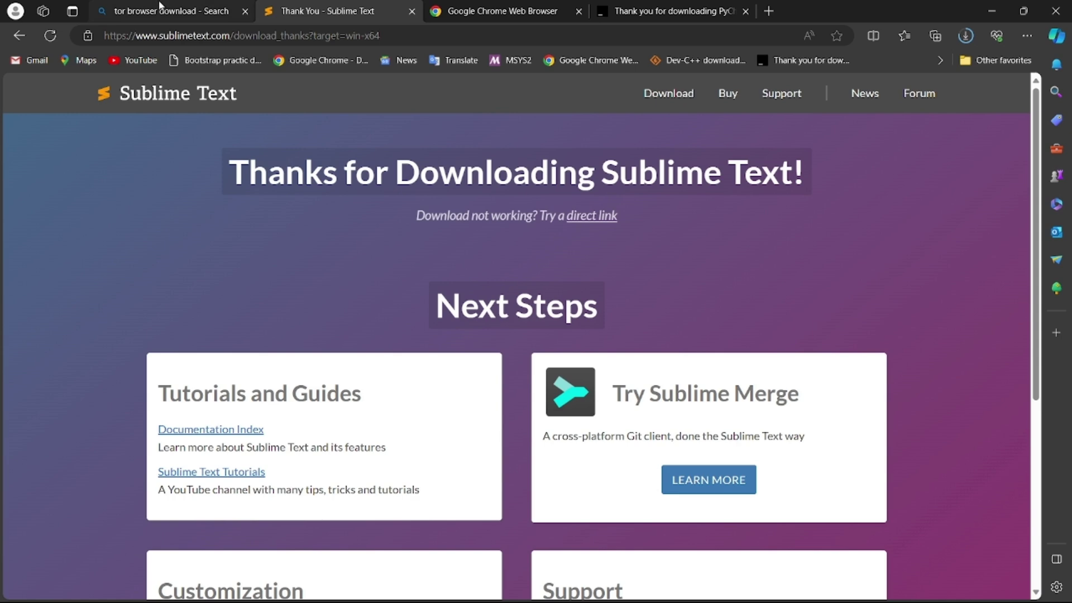
pyautogui.click(965, 36)
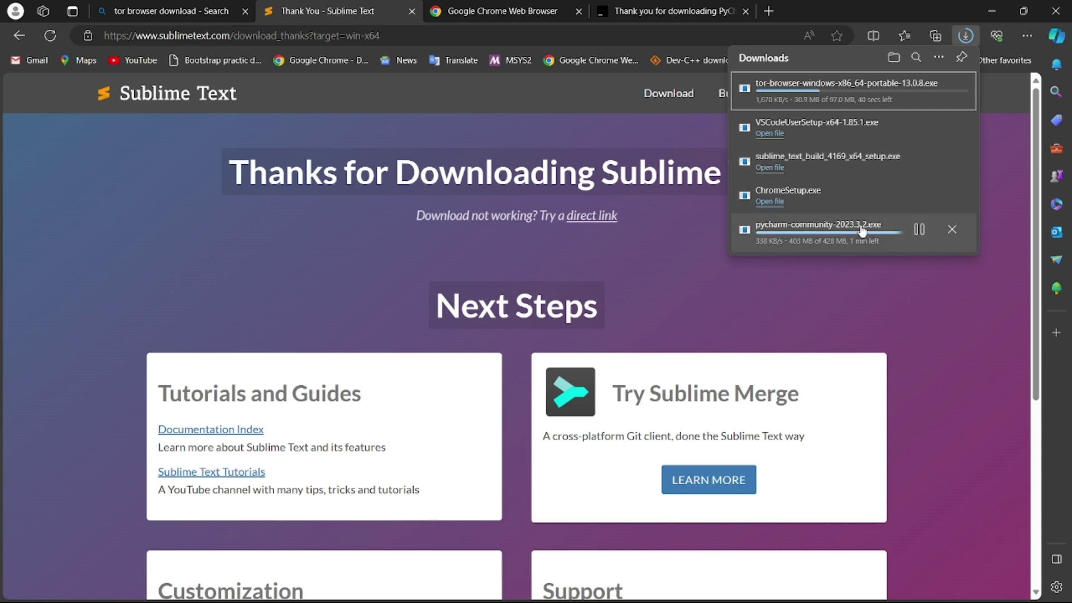
pyautogui.click(601, 97)
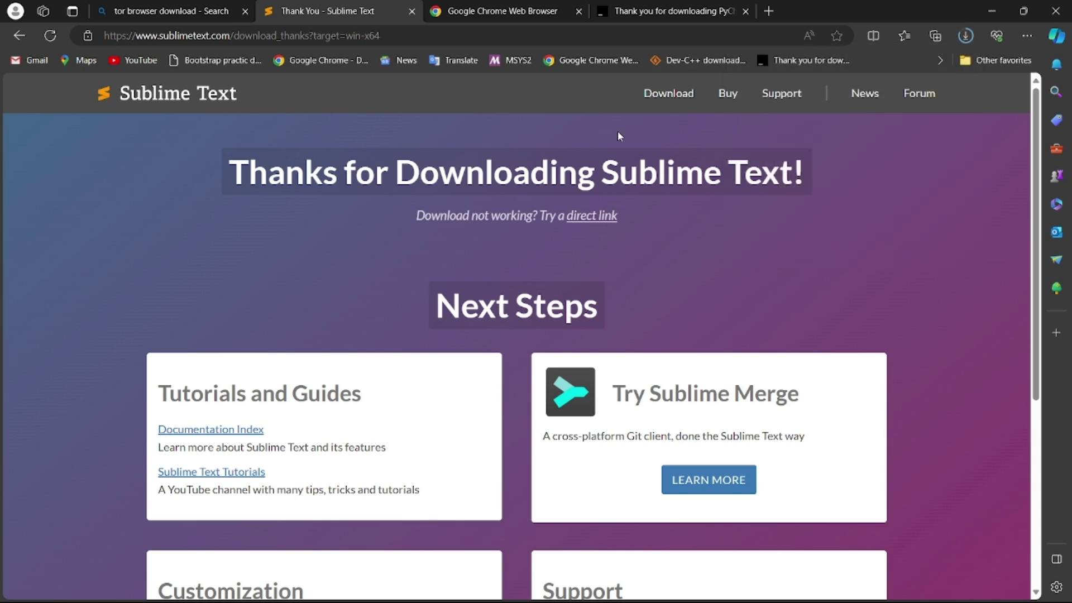
# Switch back to Microsoft Edge and run a new search for "opera gx download" from the web search results page.
pyautogui.moveTo(286, 598)
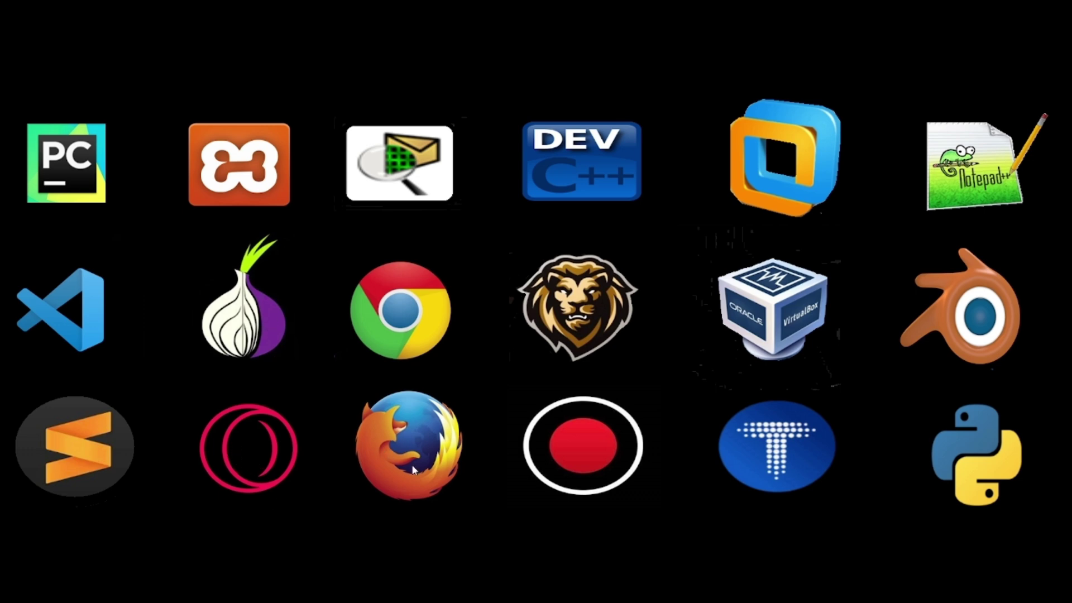
pyautogui.moveTo(239, 586)
pyautogui.click(244, 535)
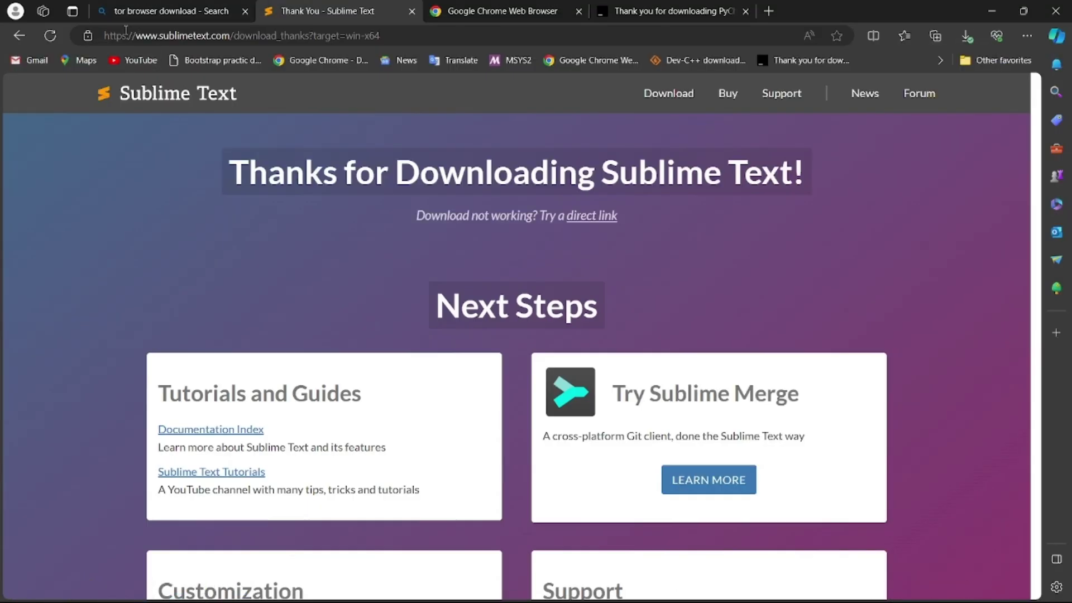
pyautogui.click(155, 14)
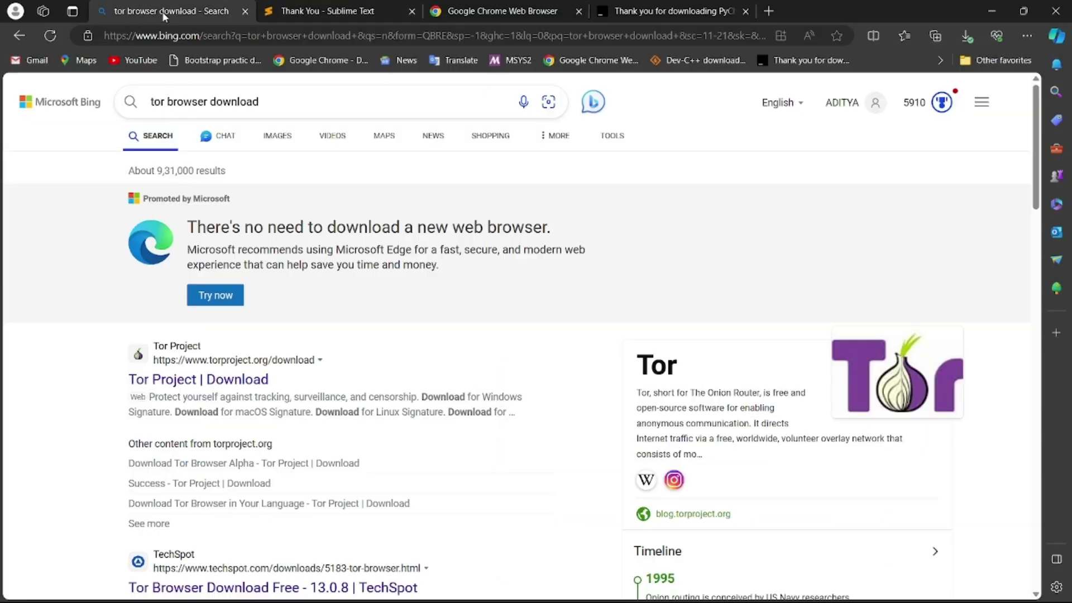
pyautogui.click(265, 99)
pyautogui.press('BackSpace')
pyautogui.press('BackSpace')
pyautogui.press('BackSpace')
pyautogui.press('BackSpace')
pyautogui.press('BackSpace')
pyautogui.press('BackSpace')
pyautogui.press('BackSpace')
pyautogui.press('BackSpace')
pyautogui.press('BackSpace')
pyautogui.press('BackSpace')
pyautogui.press('BackSpace')
pyautogui.press('BackSpace')
pyautogui.press('BackSpace')
pyautogui.press('BackSpace')
pyautogui.press('BackSpace')
pyautogui.press('BackSpace')
pyautogui.press('BackSpace')
pyautogui.press('BackSpace')
pyautogui.press('BackSpace')
pyautogui.press('BackSpace')
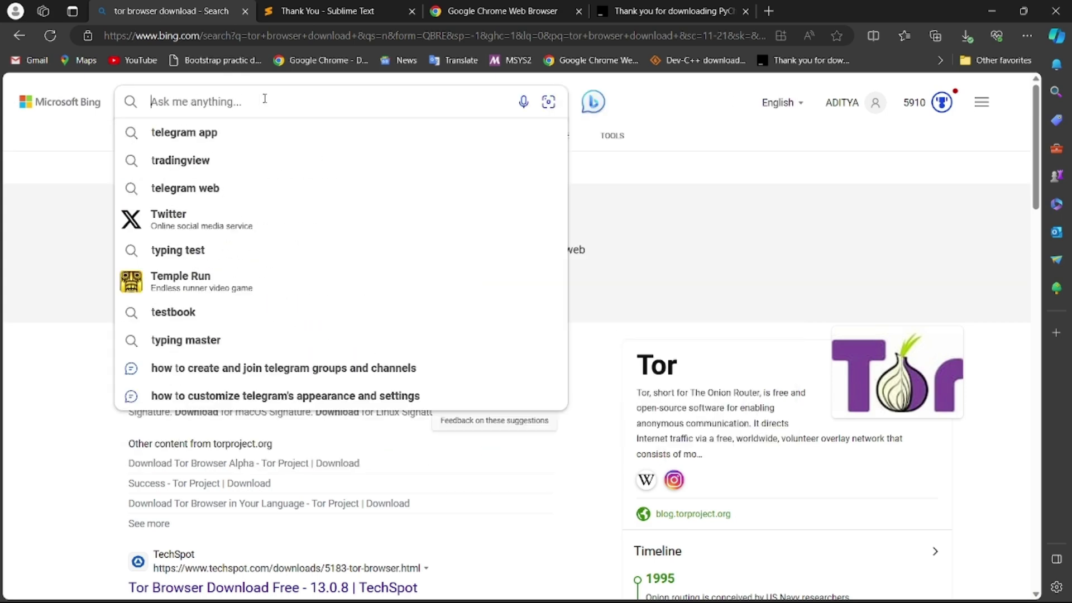
pyautogui.write('opera g')
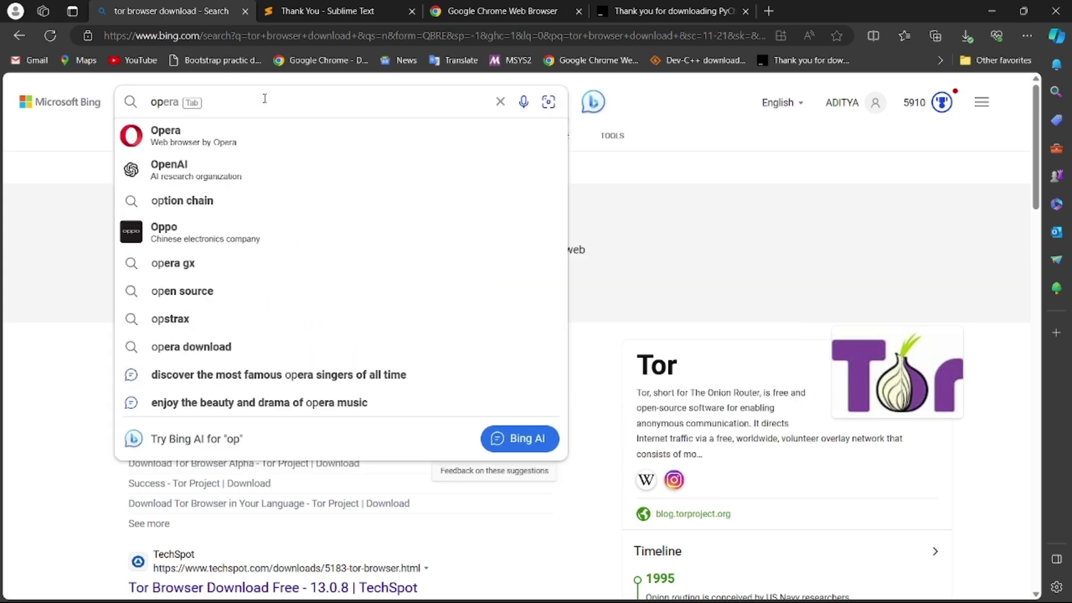
pyautogui.write('x do')
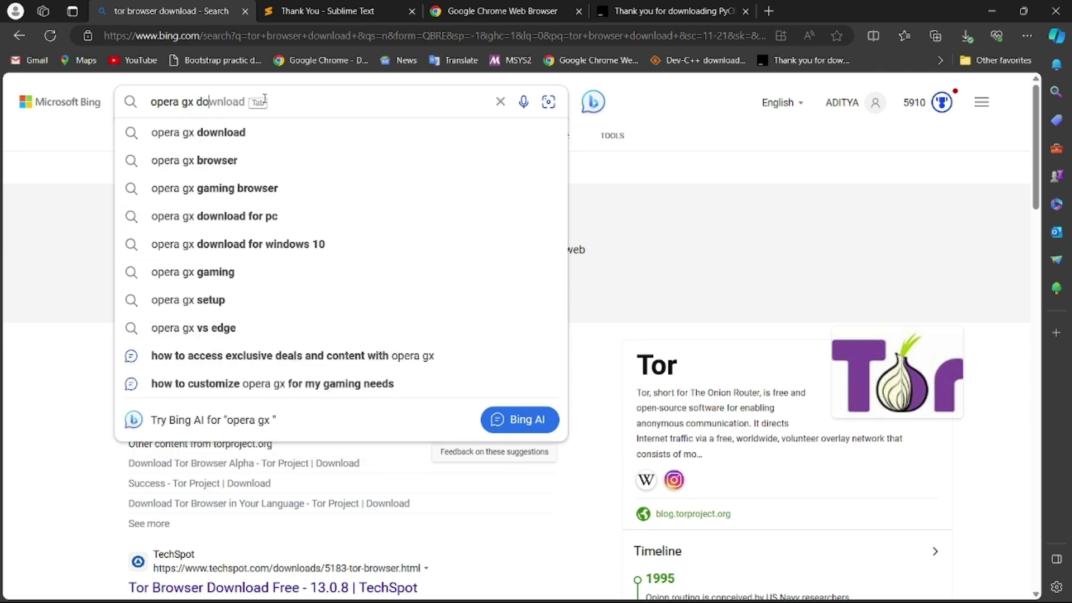
pyautogui.write('wnload')
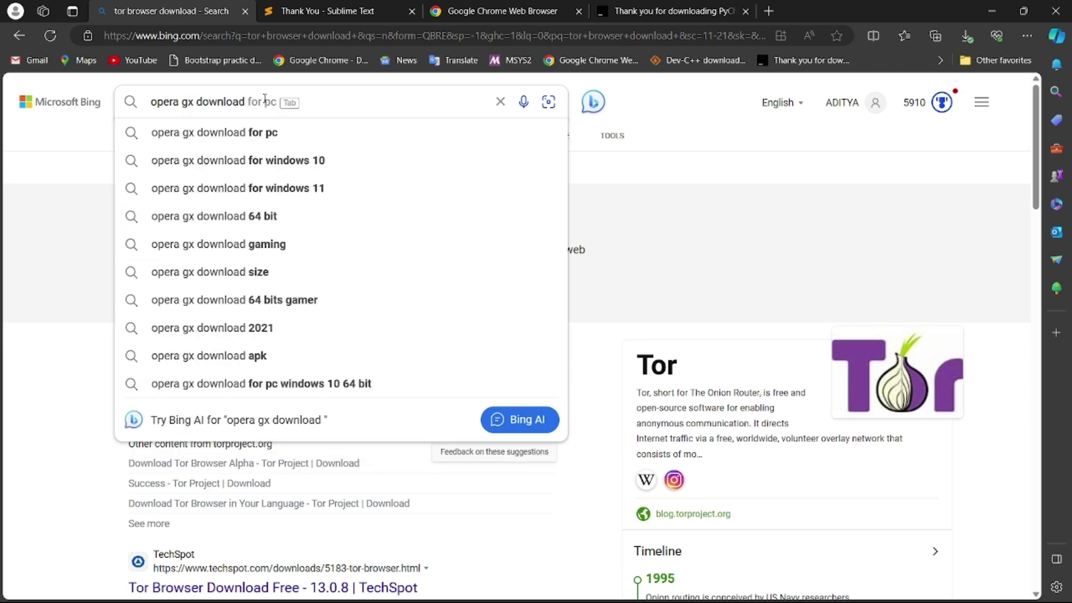
pyautogui.press('Return')
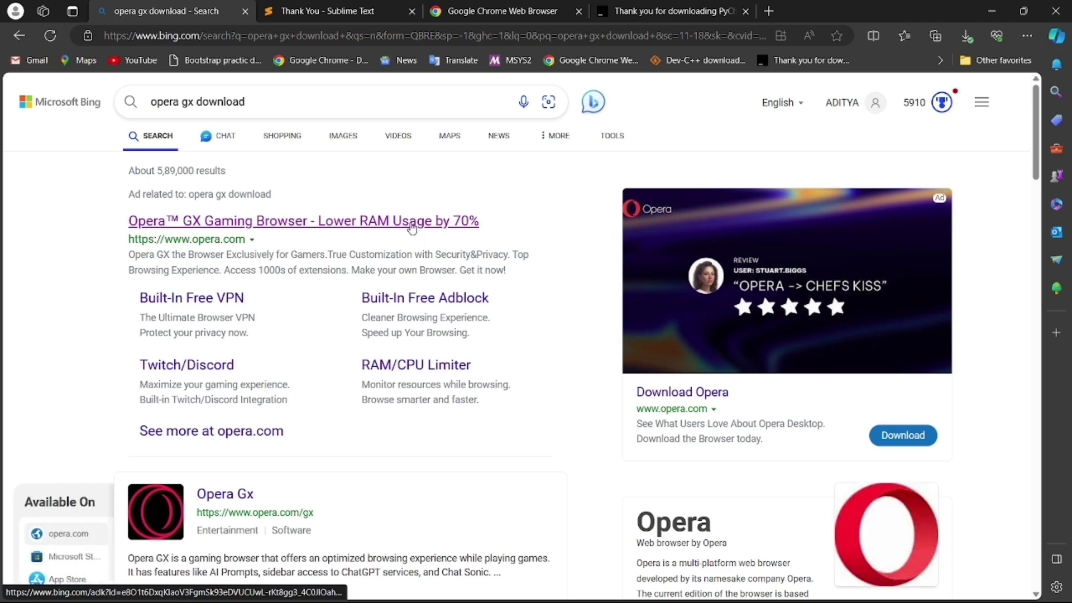
# Open the Opera GX Gaming Browser page from the search results and download the Opera GX installer.
pyautogui.click(358, 219)
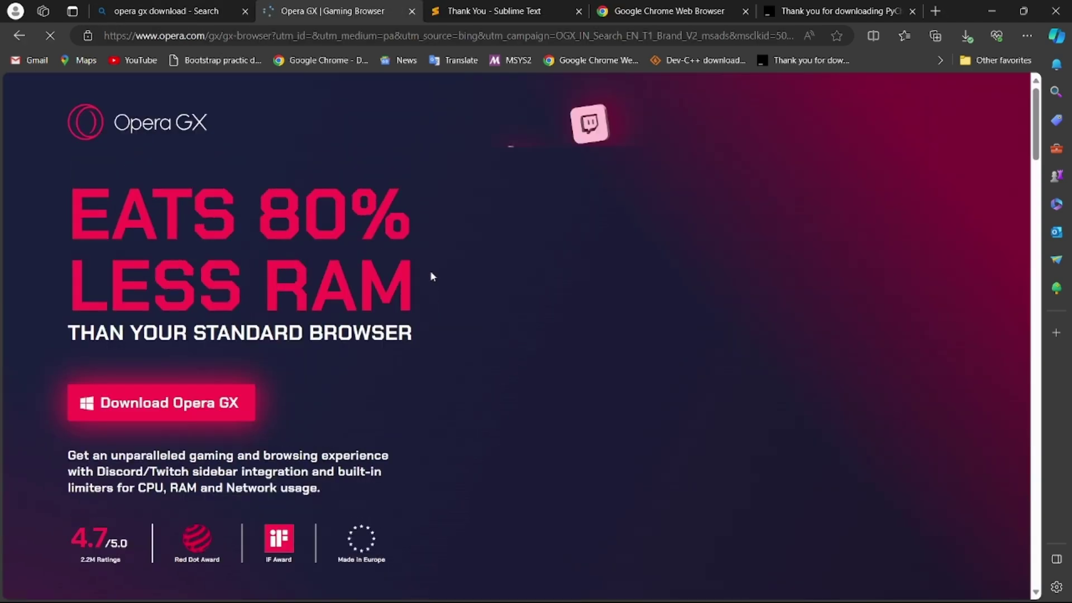
pyautogui.scroll(-1, 390, 366)
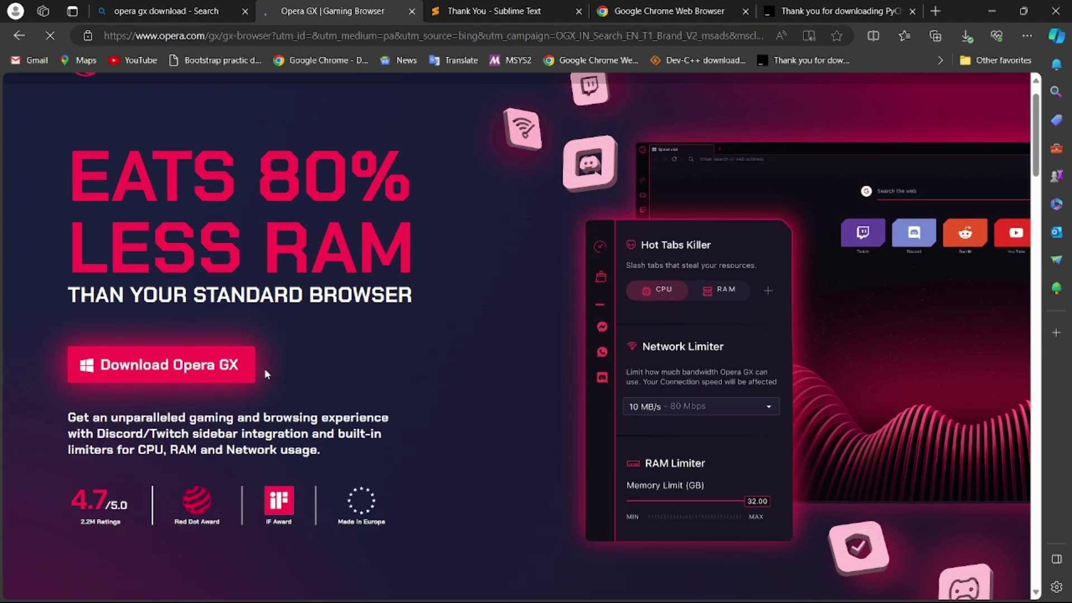
pyautogui.scroll(-4, 223, 312)
pyautogui.scroll(2, 217, 300)
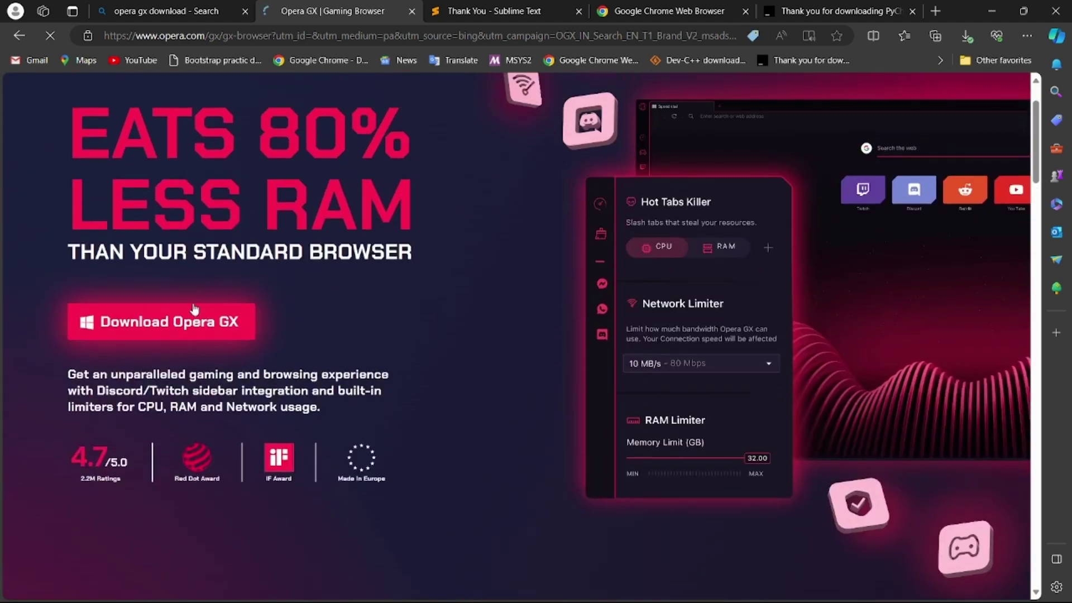
pyautogui.click(223, 319)
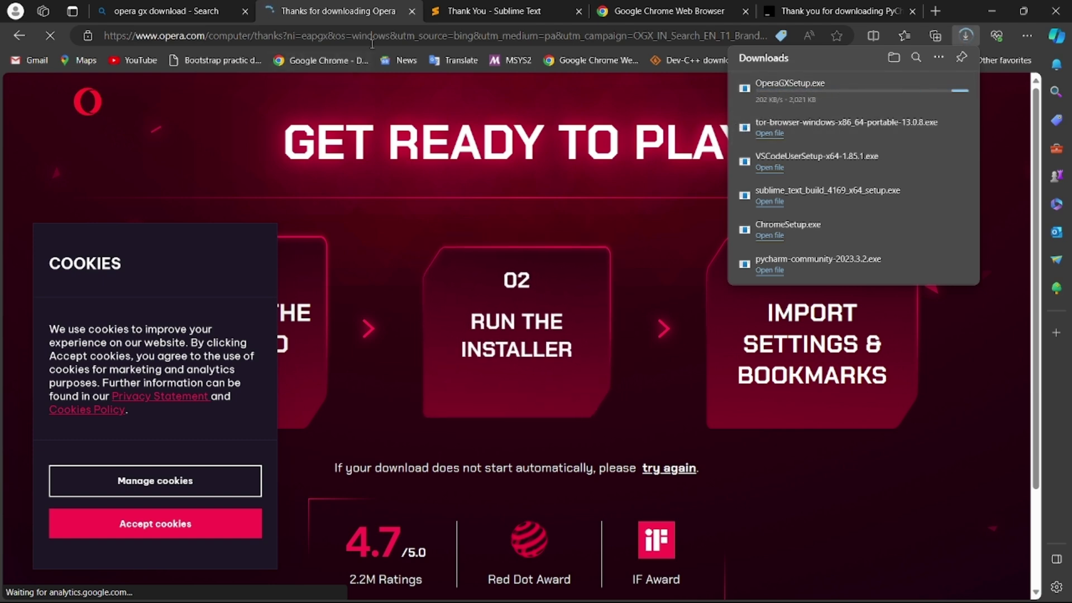
# Return to the search results, close the Opera thank-you page and check the Opera GX installer download.
pyautogui.click(174, 11)
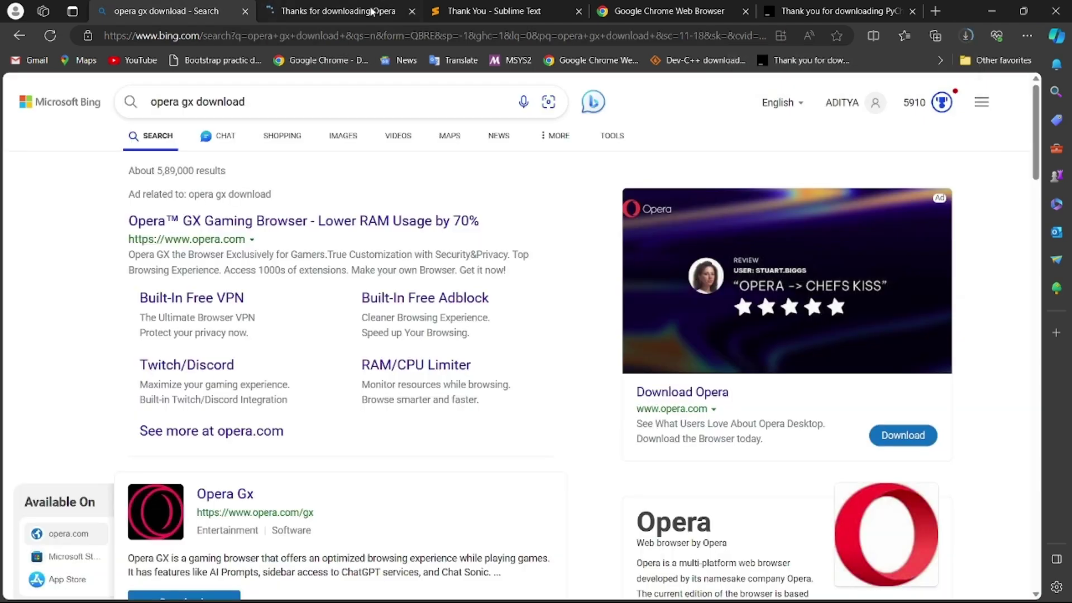
pyautogui.click(412, 11)
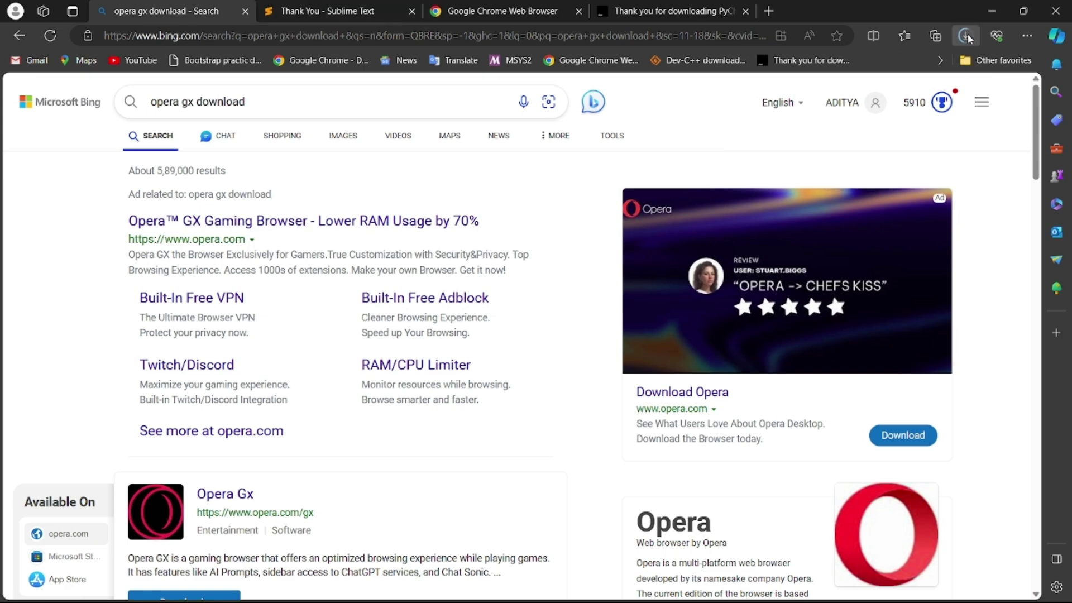
pyautogui.click(968, 37)
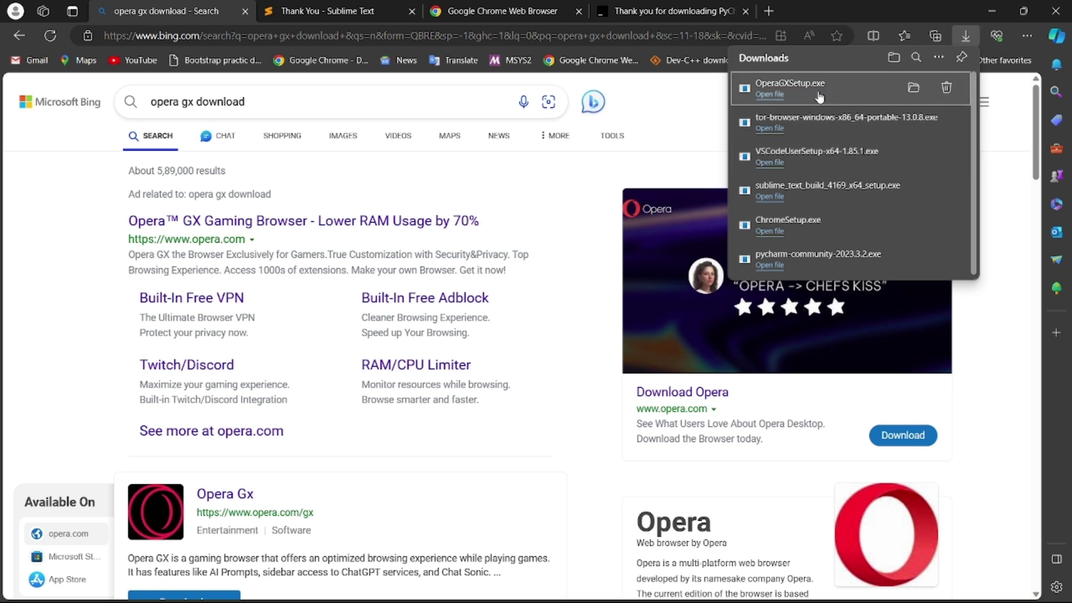
# Replace the search query with "brave browser download" and run the search.
pyautogui.click(461, 102)
pyautogui.press('BackSpace')
pyautogui.press('BackSpace')
pyautogui.press('BackSpace')
pyautogui.press('BackSpace')
pyautogui.press('BackSpace')
pyautogui.press('BackSpace')
pyautogui.press('BackSpace')
pyautogui.press('BackSpace')
pyautogui.press('BackSpace')
pyautogui.press('BackSpace')
pyautogui.press('BackSpace')
pyautogui.press('BackSpace')
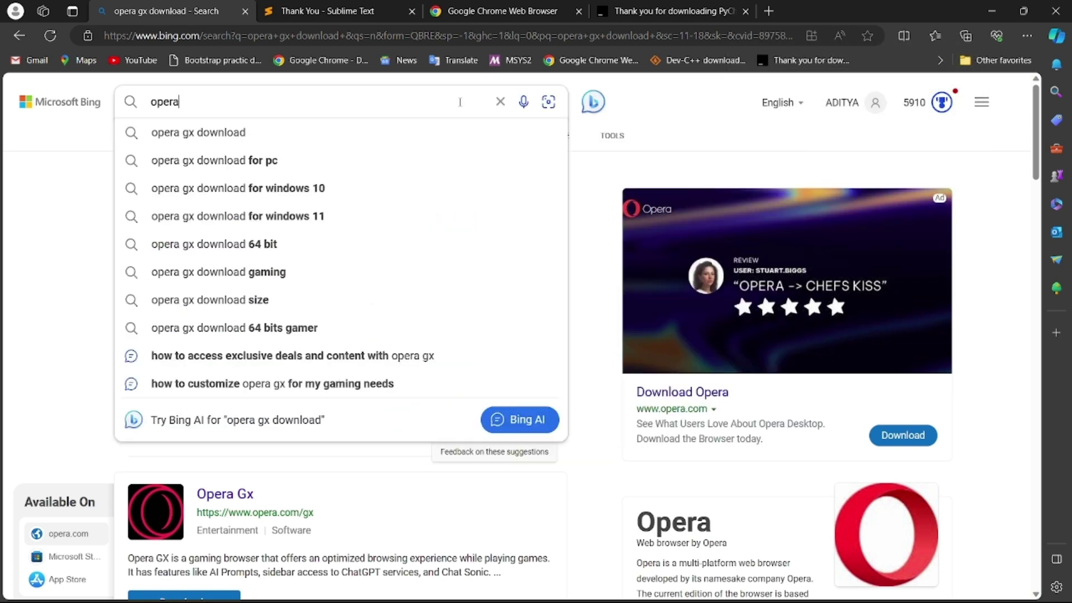
pyautogui.press('BackSpace')
pyautogui.press('BackSpace')
pyautogui.press('BackSpace')
pyautogui.press('BackSpace')
pyautogui.press('BackSpace')
pyautogui.write('bra')
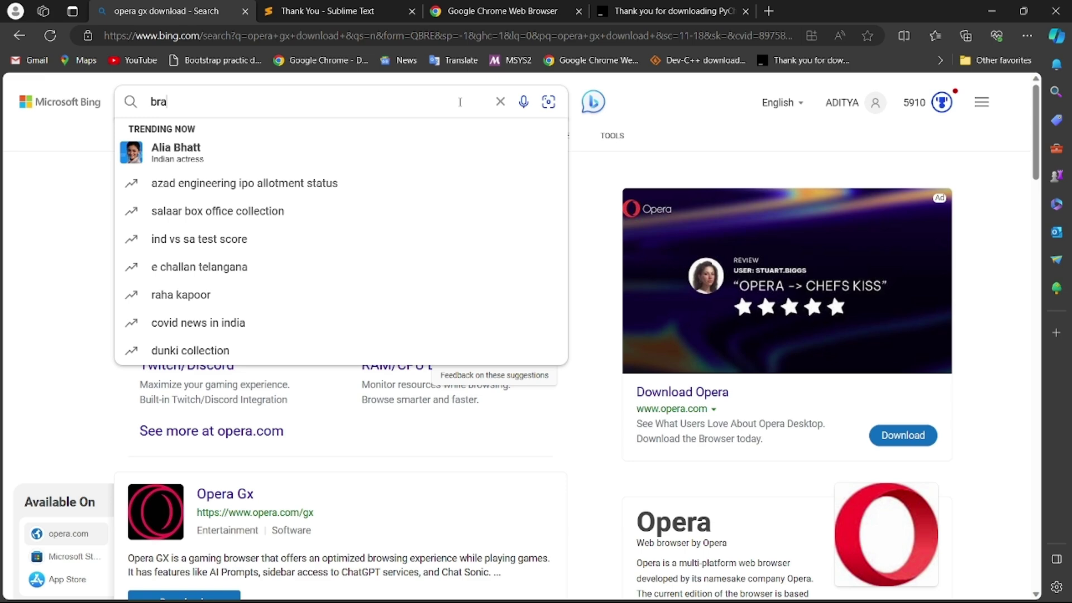
pyautogui.write('ve bro')
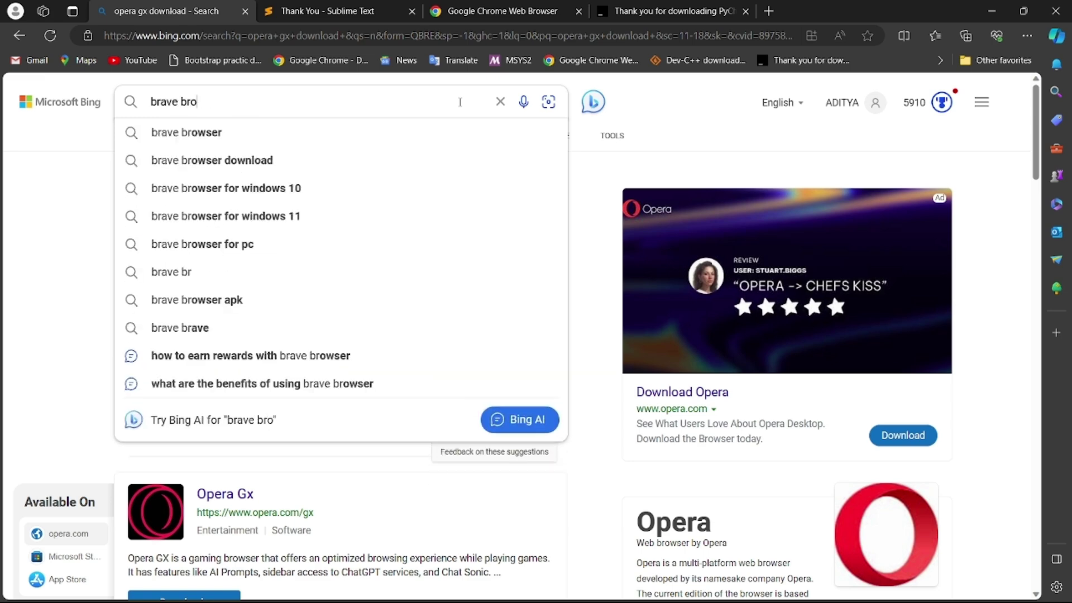
pyautogui.write('wser download')
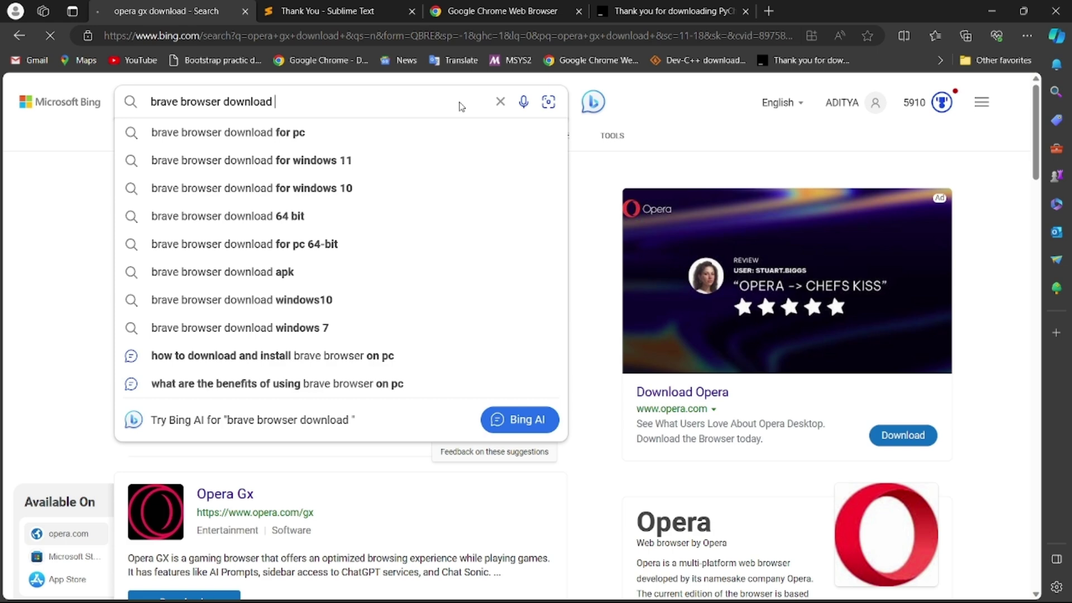
pyautogui.press('Return')
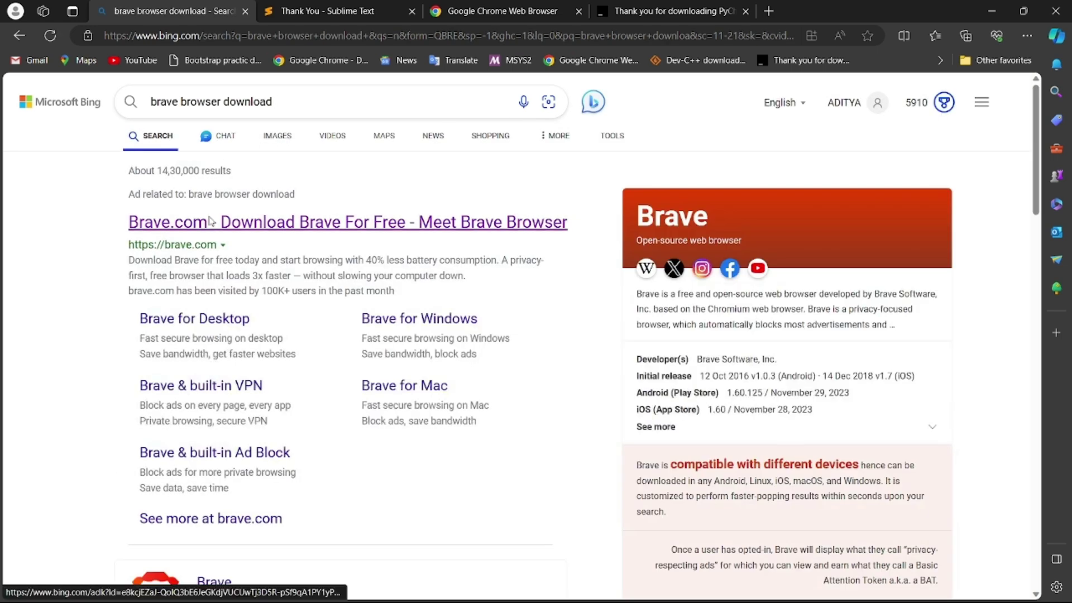
# Open Brave.com from the search results and download the Brave browser installer.
pyautogui.click(216, 230)
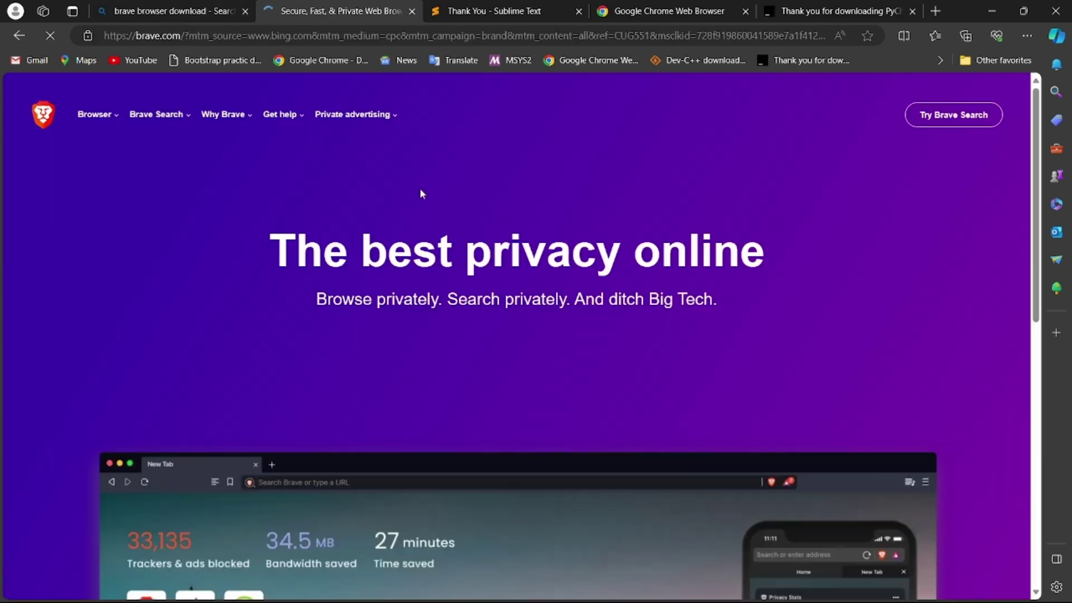
pyautogui.click(491, 373)
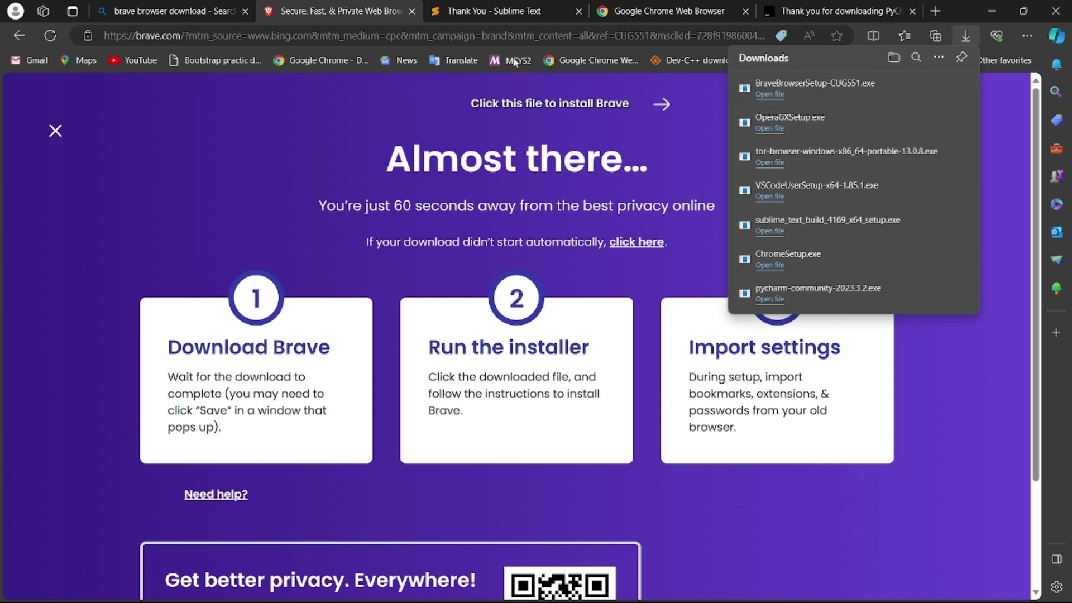
# Return to the search results, replace the query with "mozilla firefox browser download" and run the search.
pyautogui.click(173, 10)
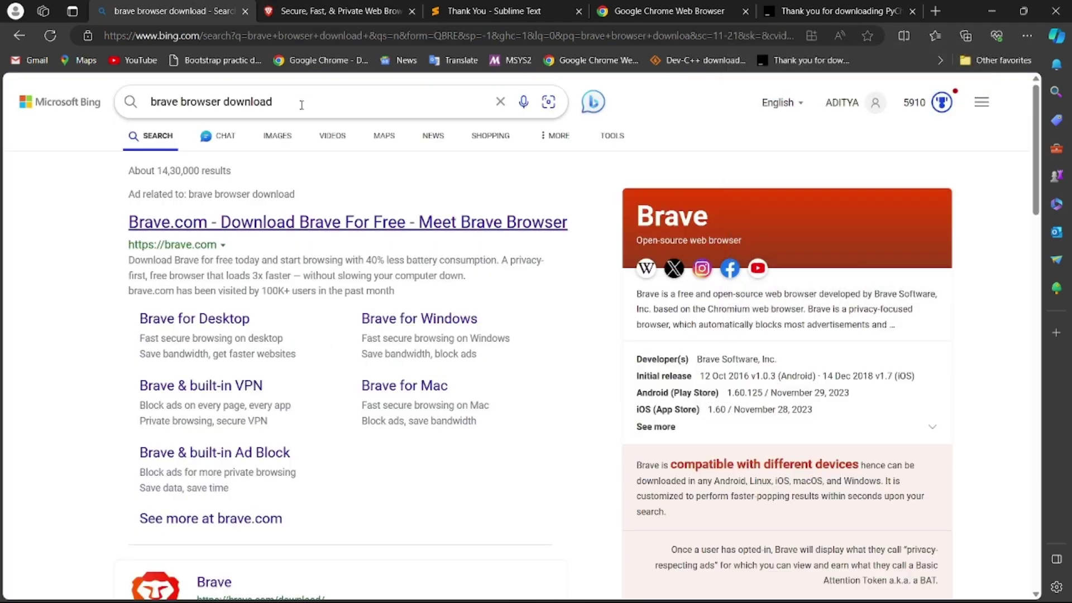
pyautogui.click(301, 105)
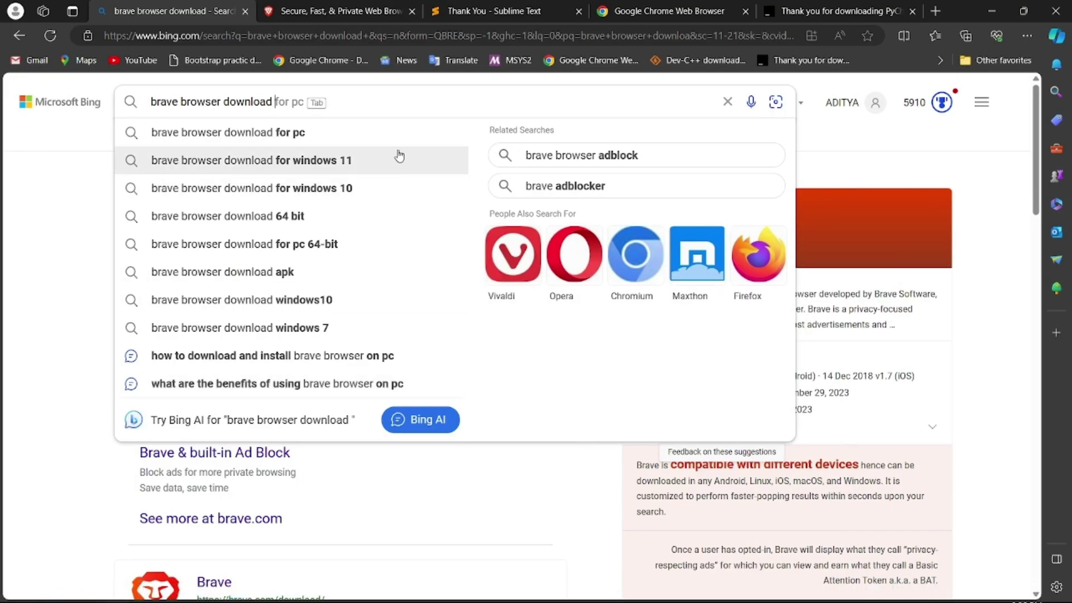
pyautogui.press('BackSpace')
pyautogui.press('BackSpace')
pyautogui.press('BackSpace')
pyautogui.press('BackSpace')
pyautogui.press('BackSpace')
pyautogui.press('BackSpace')
pyautogui.press('BackSpace')
pyautogui.press('BackSpace')
pyautogui.press('BackSpace')
pyautogui.press('BackSpace')
pyautogui.press('BackSpace')
pyautogui.press('BackSpace')
pyautogui.press('BackSpace')
pyautogui.press('BackSpace')
pyautogui.press('BackSpace')
pyautogui.press('BackSpace')
pyautogui.press('BackSpace')
pyautogui.press('BackSpace')
pyautogui.press('BackSpace')
pyautogui.press('BackSpace')
pyautogui.write('mo')
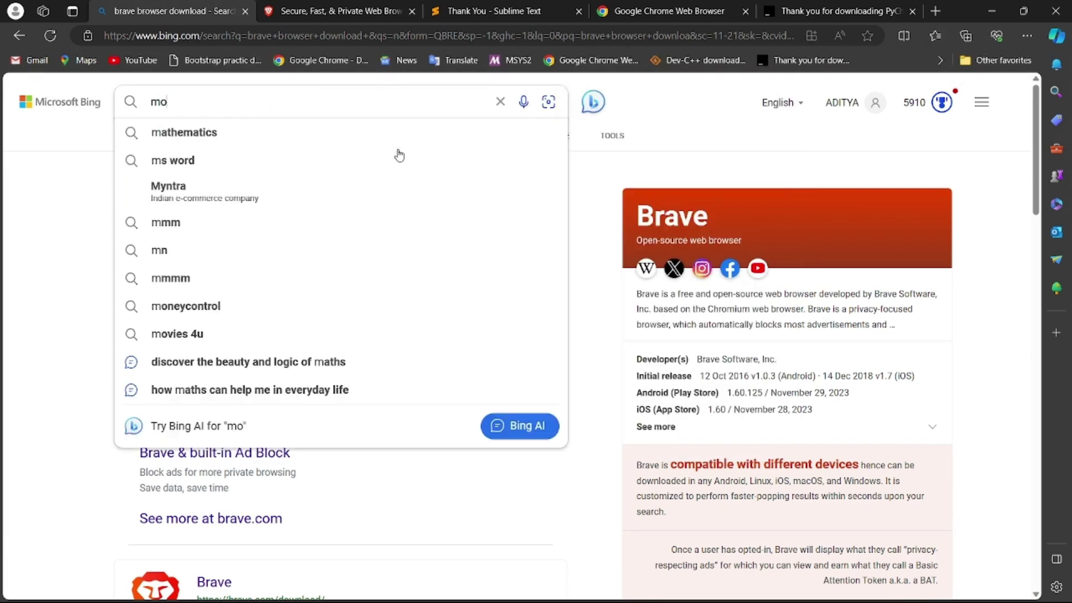
pyautogui.write('zila ')
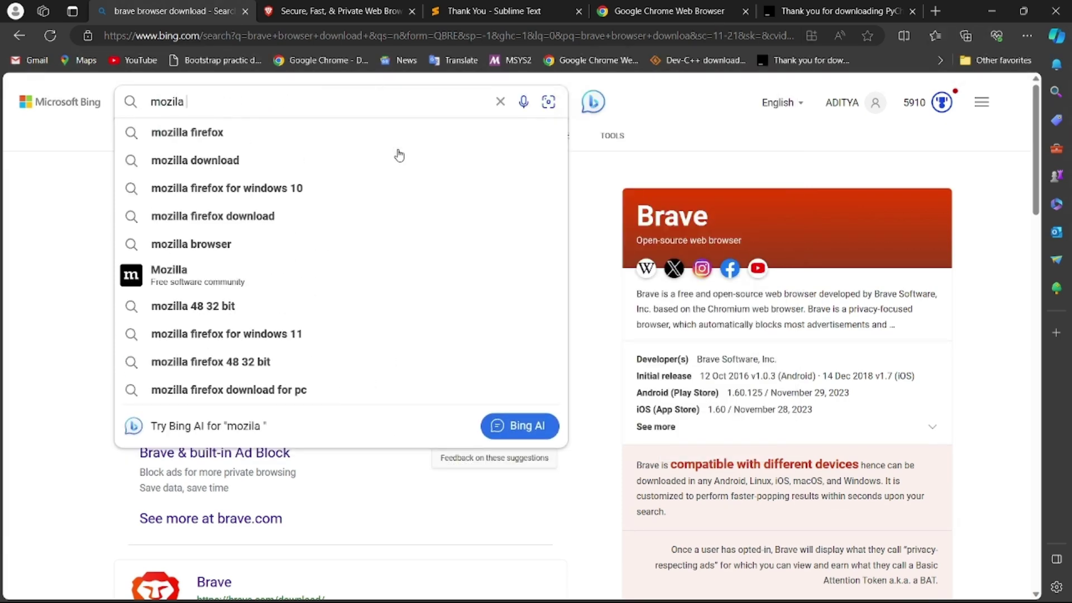
pyautogui.write('fox fire')
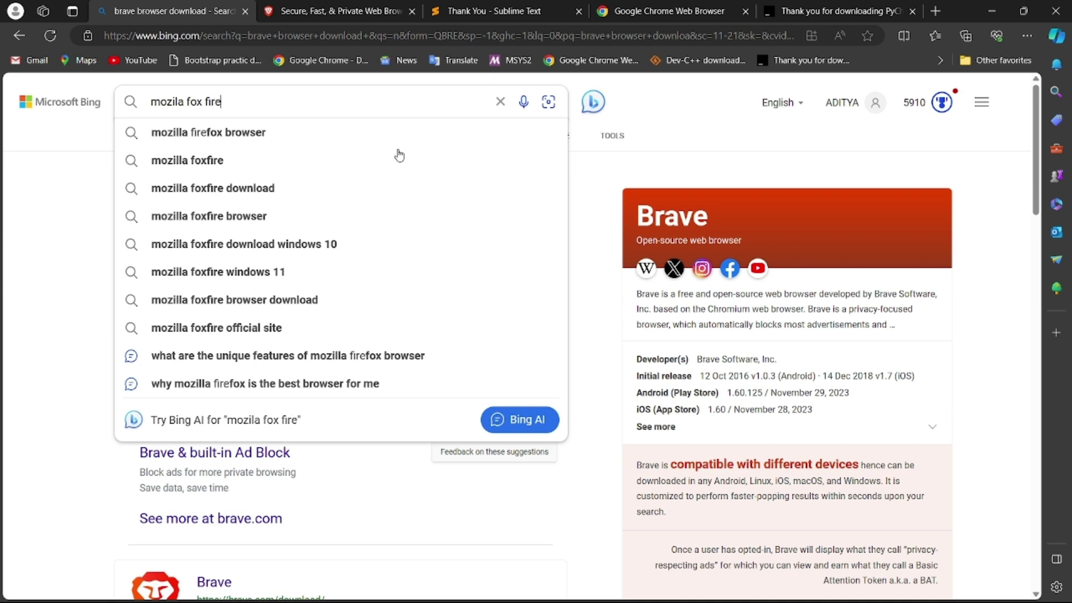
pyautogui.press('Down')
pyautogui.press('Down')
pyautogui.press('Up')
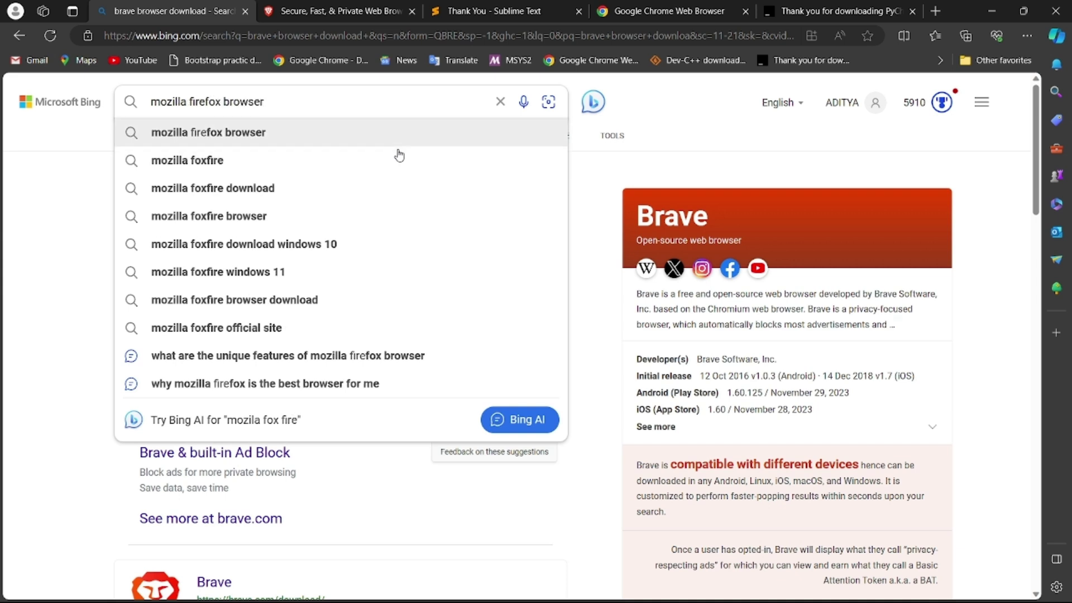
pyautogui.write('download')
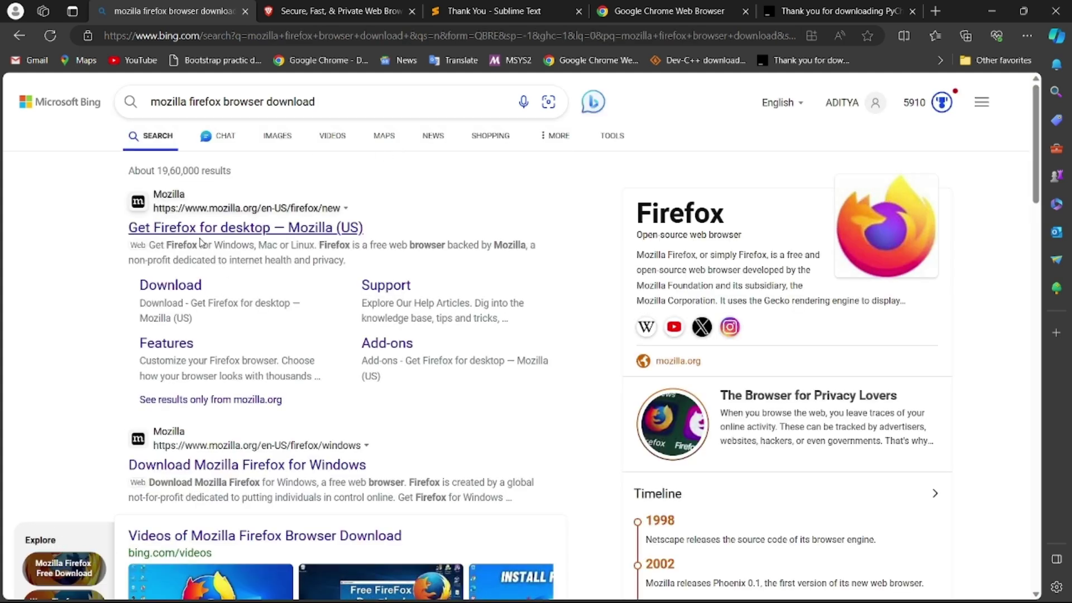
# Open the Get Firefox for desktop page from Mozilla's search result and download the Firefox installer.
pyautogui.scroll(-1, 251, 240)
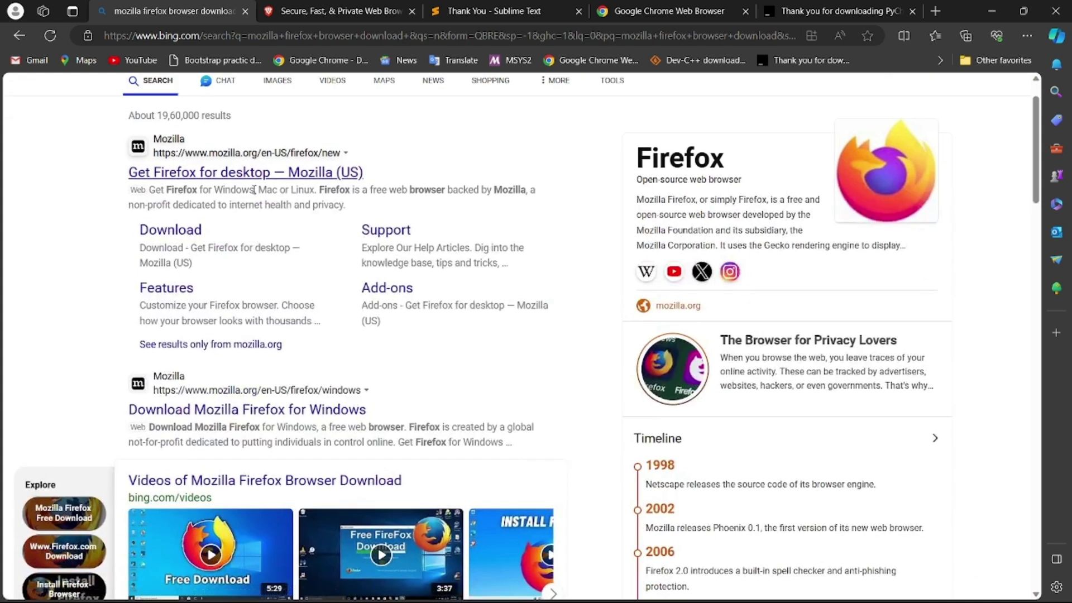
pyautogui.click(247, 184)
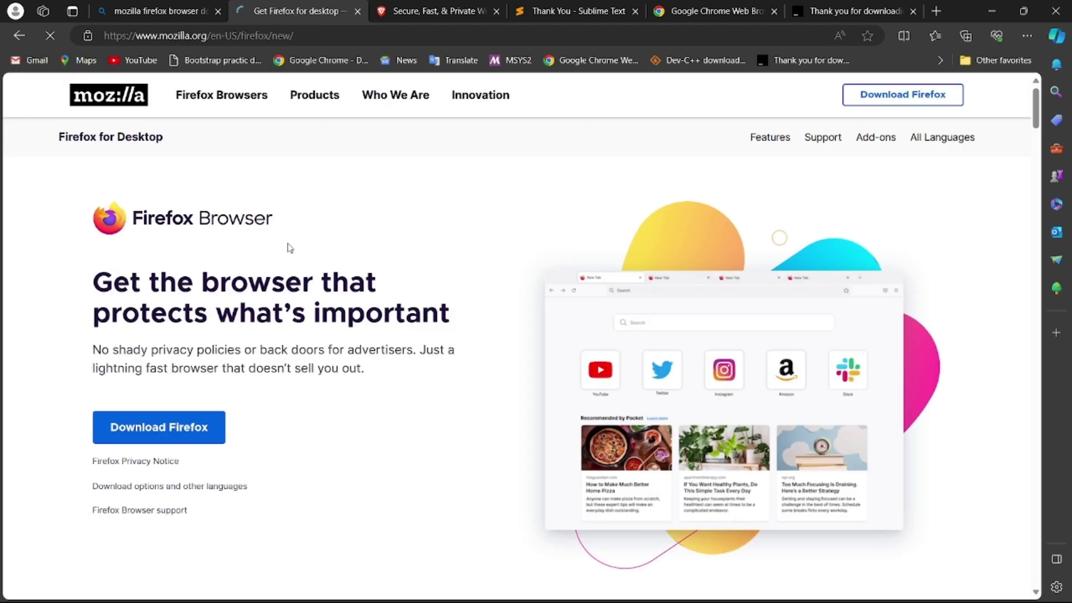
pyautogui.click(204, 371)
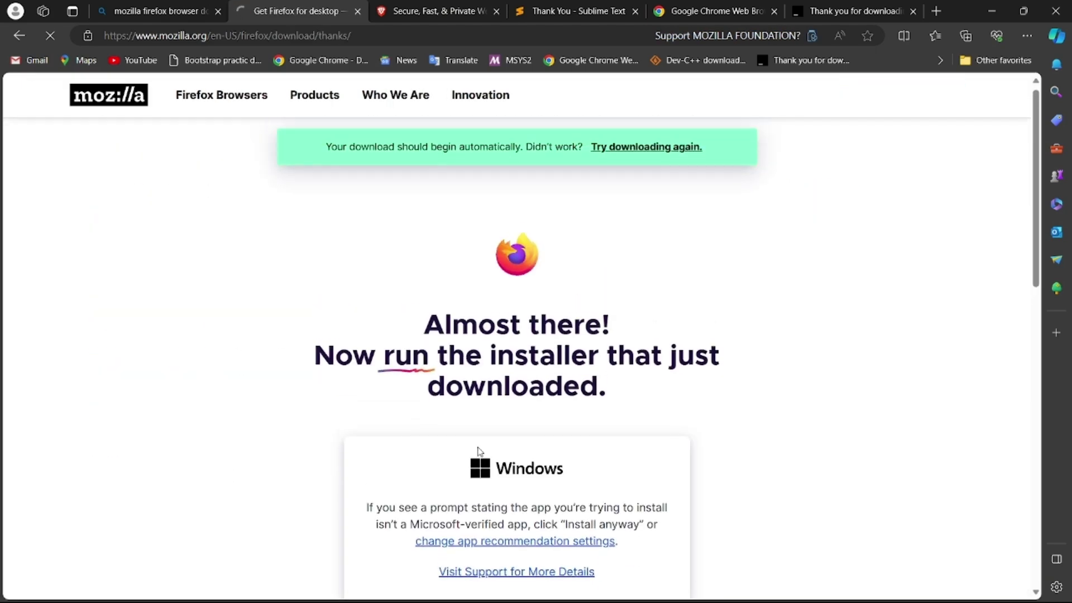
pyautogui.scroll(-5, 598, 313)
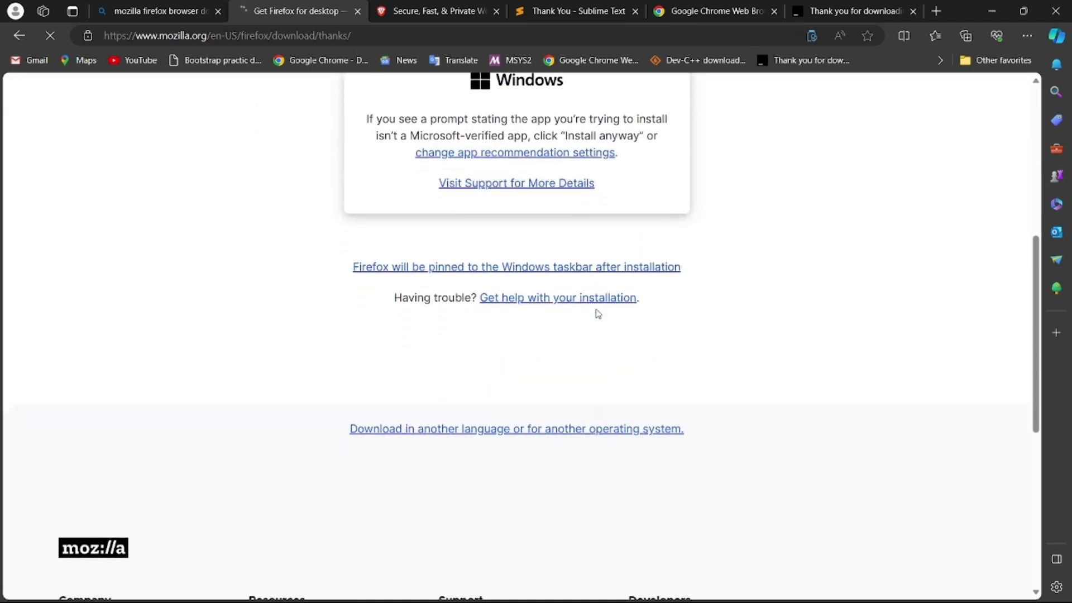
pyautogui.scroll(1, 597, 311)
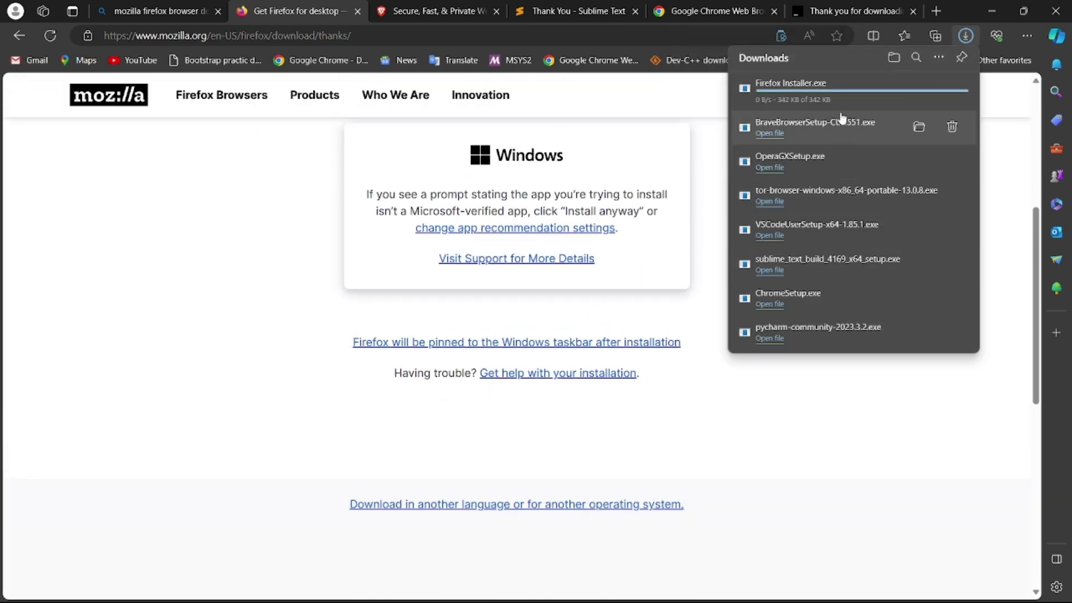
pyautogui.scroll(5, 565, 326)
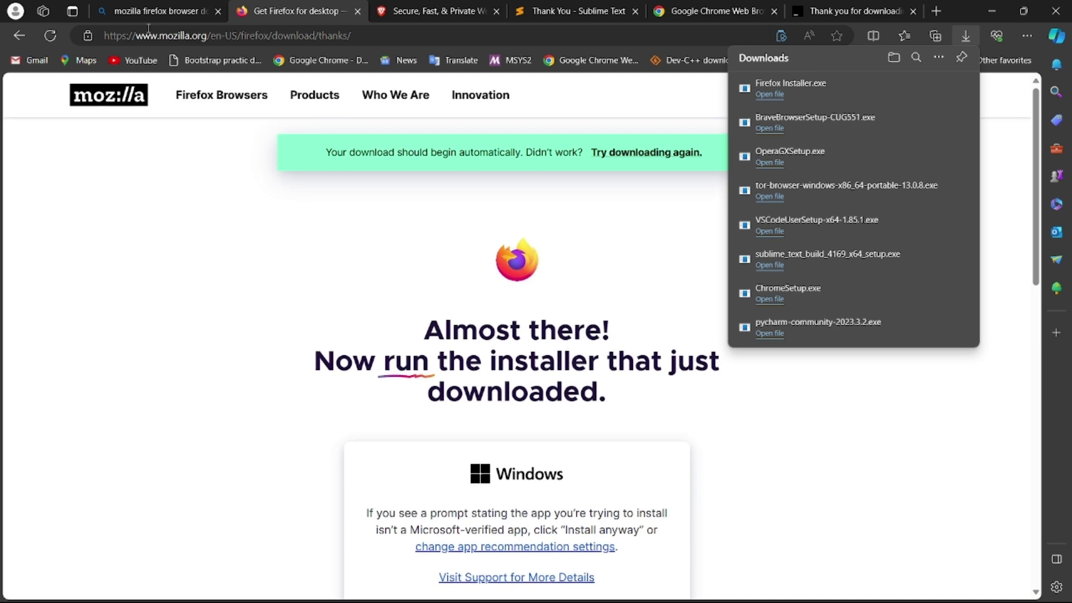
# Return to the search page, clear the Firefox query and check the program icons in Page7.png in Photos.
pyautogui.click(156, 11)
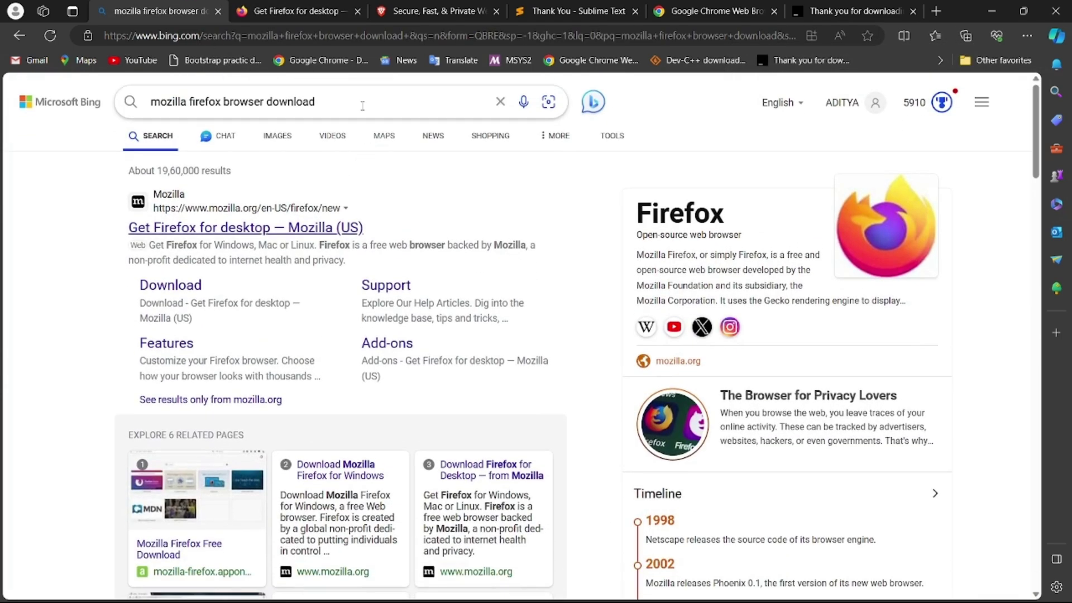
pyautogui.click(363, 106)
pyautogui.press('BackSpace')
pyautogui.press('BackSpace')
pyautogui.press('BackSpace')
pyautogui.press('BackSpace')
pyautogui.press('BackSpace')
pyautogui.press('BackSpace')
pyautogui.press('BackSpace')
pyautogui.press('BackSpace')
pyautogui.press('BackSpace')
pyautogui.press('BackSpace')
pyautogui.press('BackSpace')
pyautogui.press('BackSpace')
pyautogui.press('BackSpace')
pyautogui.press('BackSpace')
pyautogui.press('BackSpace')
pyautogui.press('BackSpace')
pyautogui.press('BackSpace')
pyautogui.press('BackSpace')
pyautogui.press('BackSpace')
pyautogui.press('BackSpace')
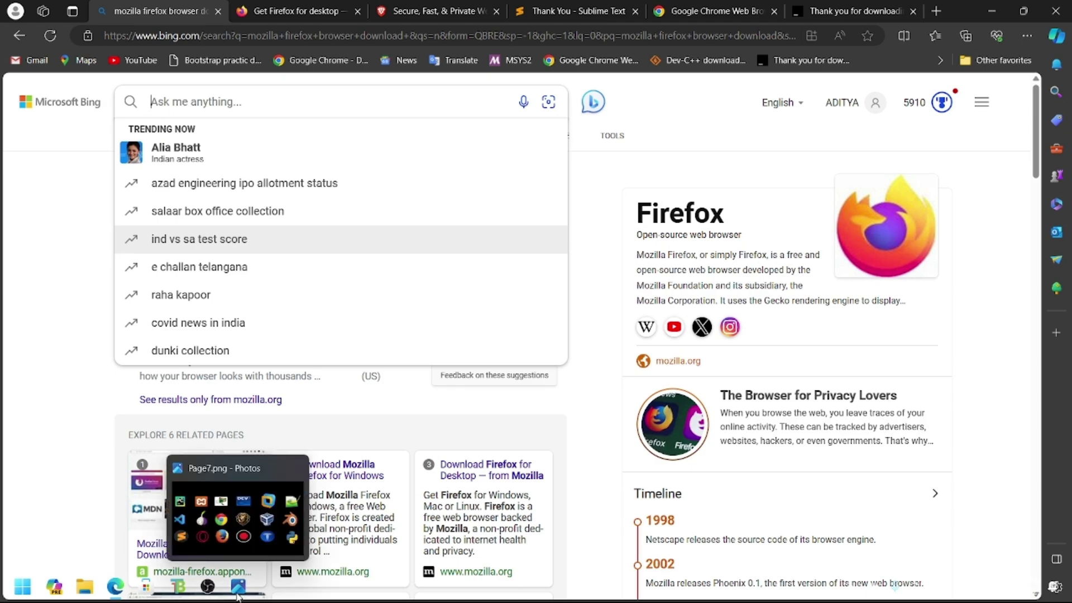
pyautogui.click(239, 596)
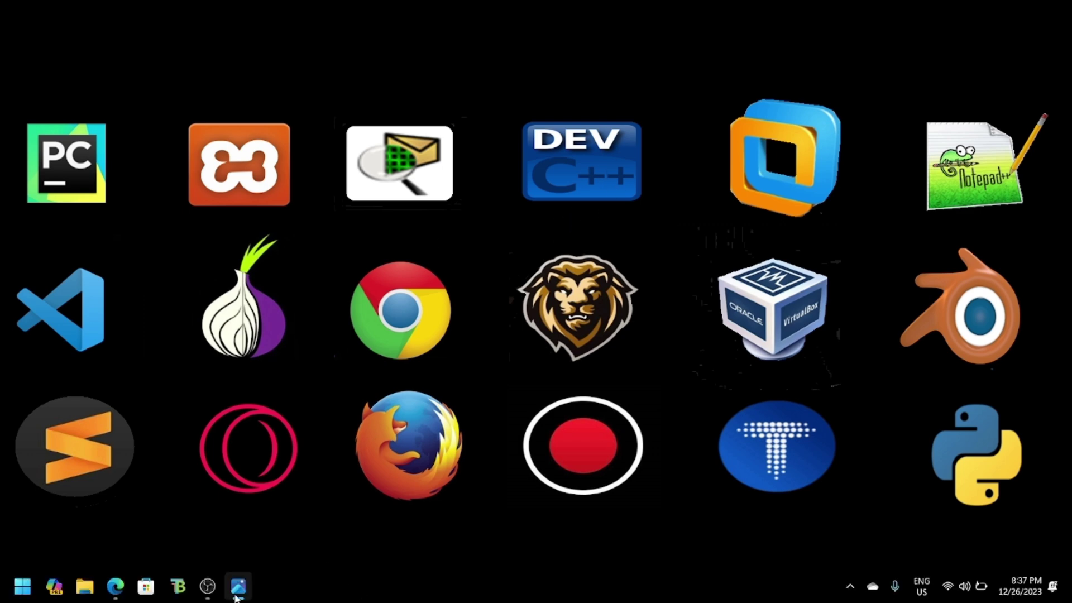
pyautogui.click(239, 597)
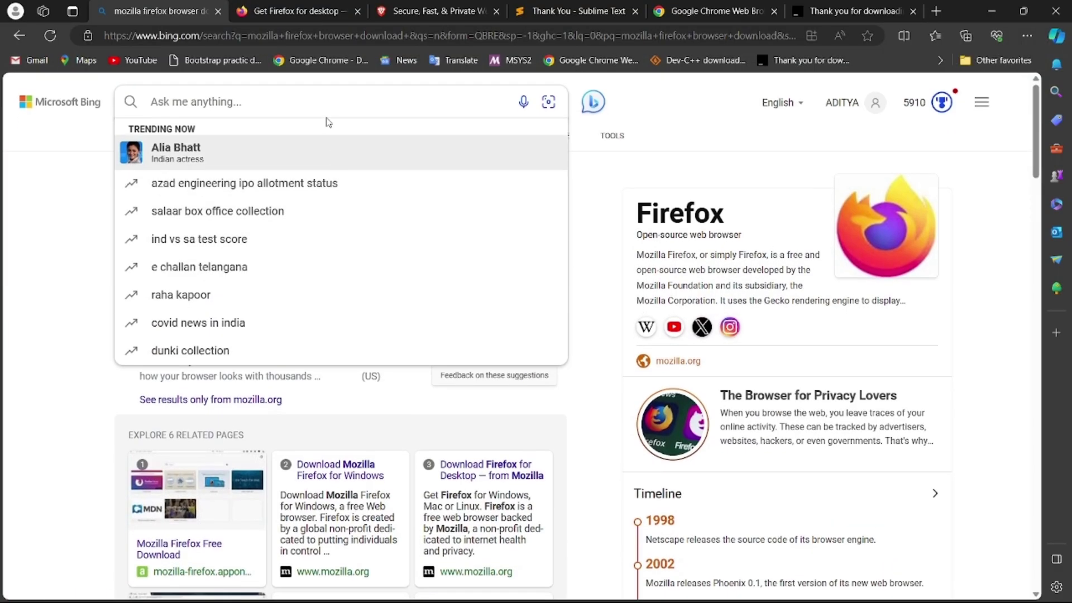
# Search Bing for "dev c++ download".
pyautogui.write('D')
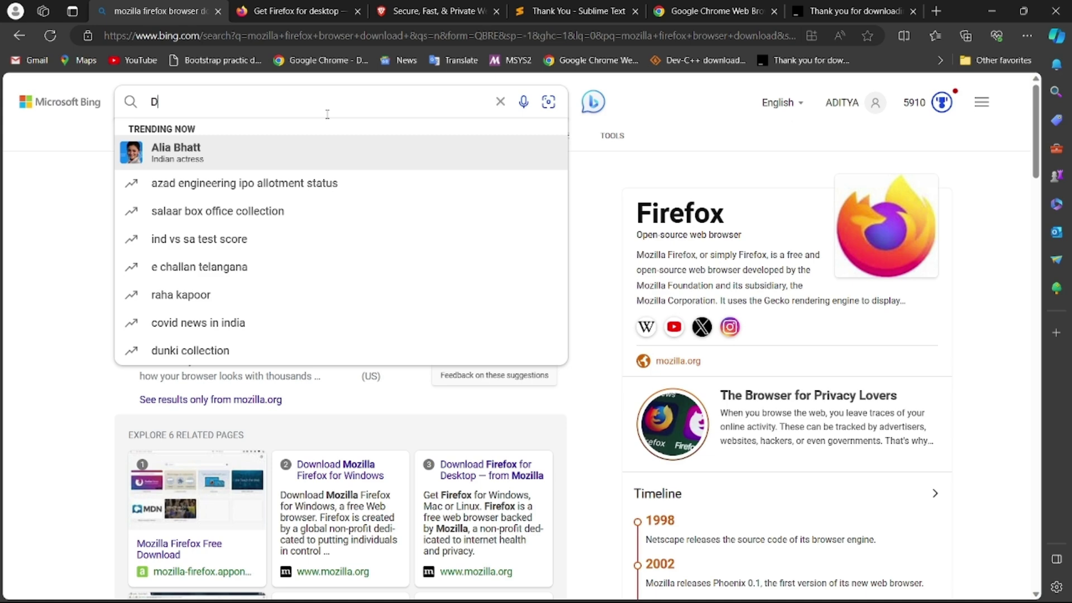
pyautogui.write('ev c++ ')
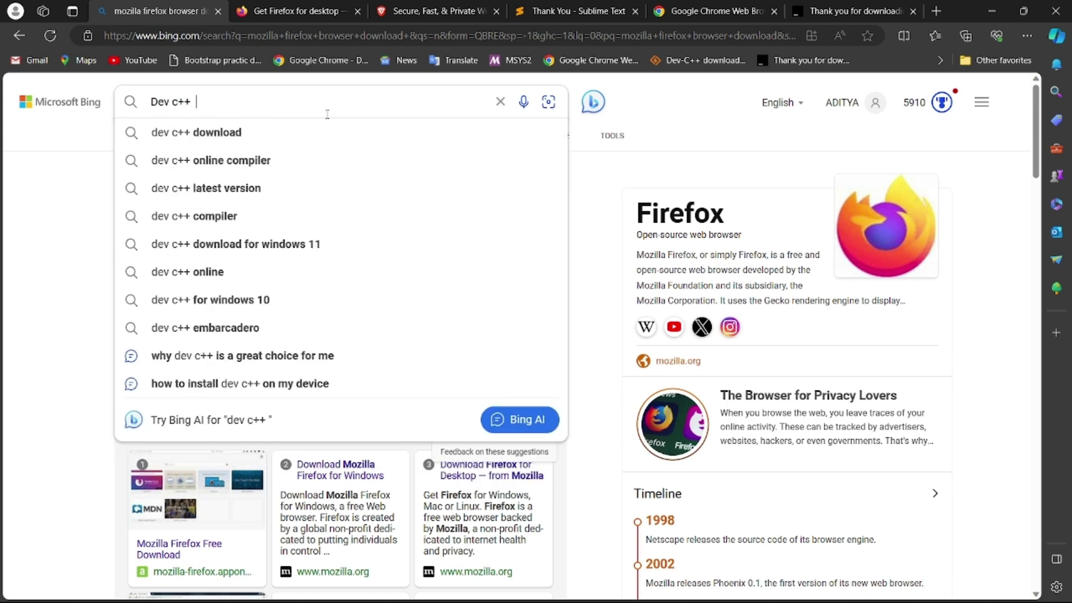
pyautogui.write('download')
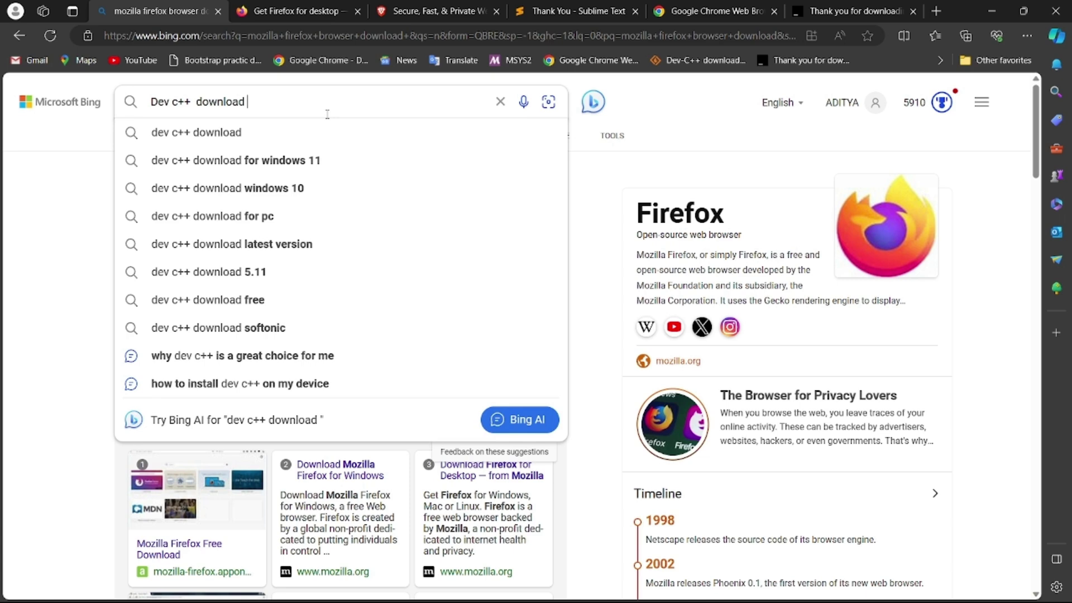
pyautogui.press('Down')
pyautogui.press('Up')
pyautogui.press('Down')
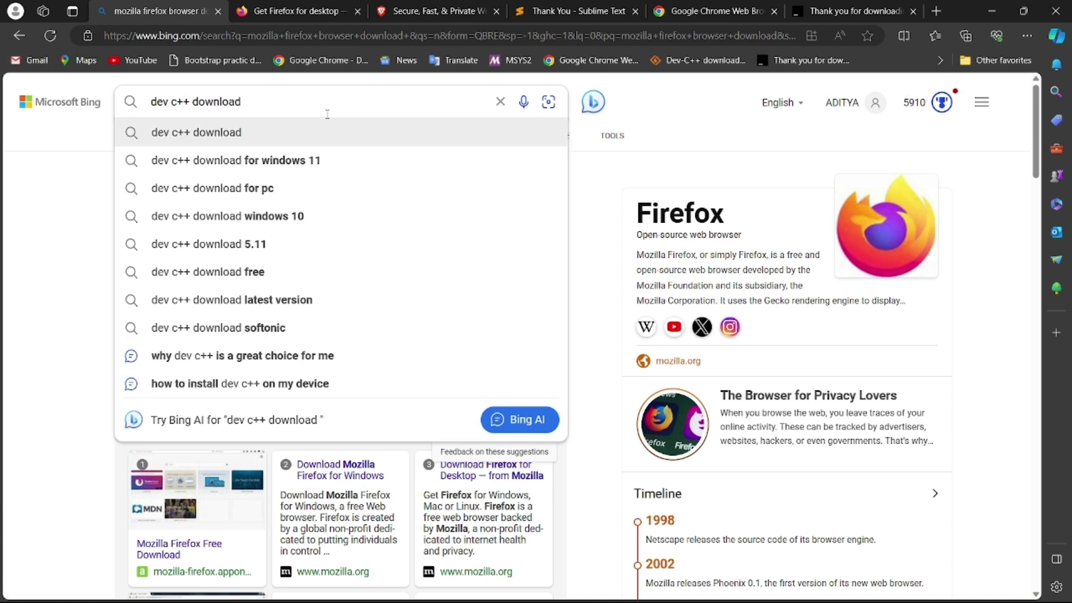
pyautogui.press('Return')
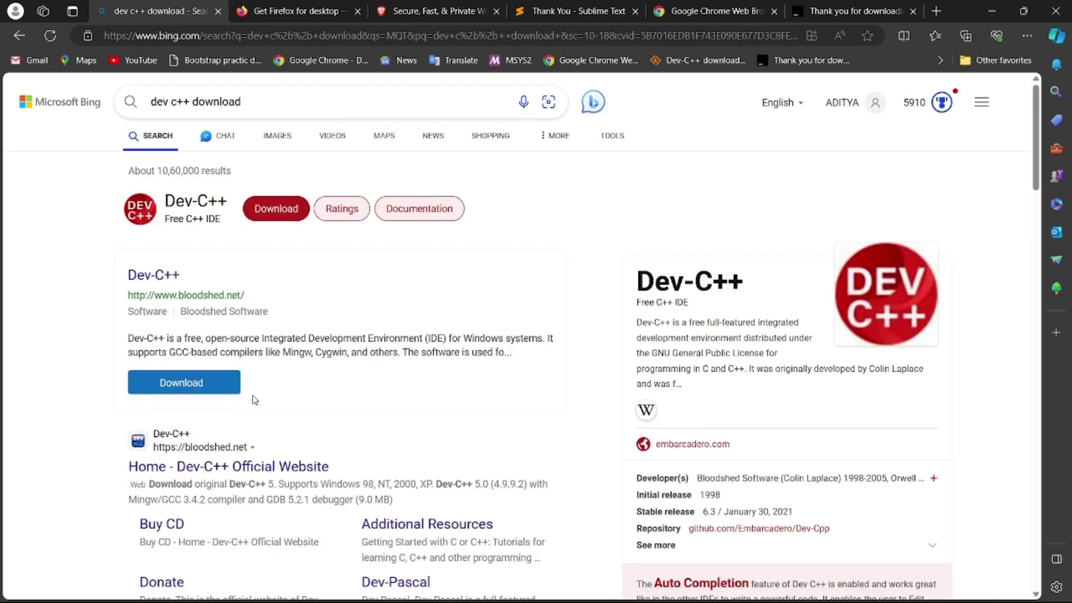
# Open the Dev-C++ Official Website from the search results and download the original Dev-C++ 5 installer.
pyautogui.click(226, 466)
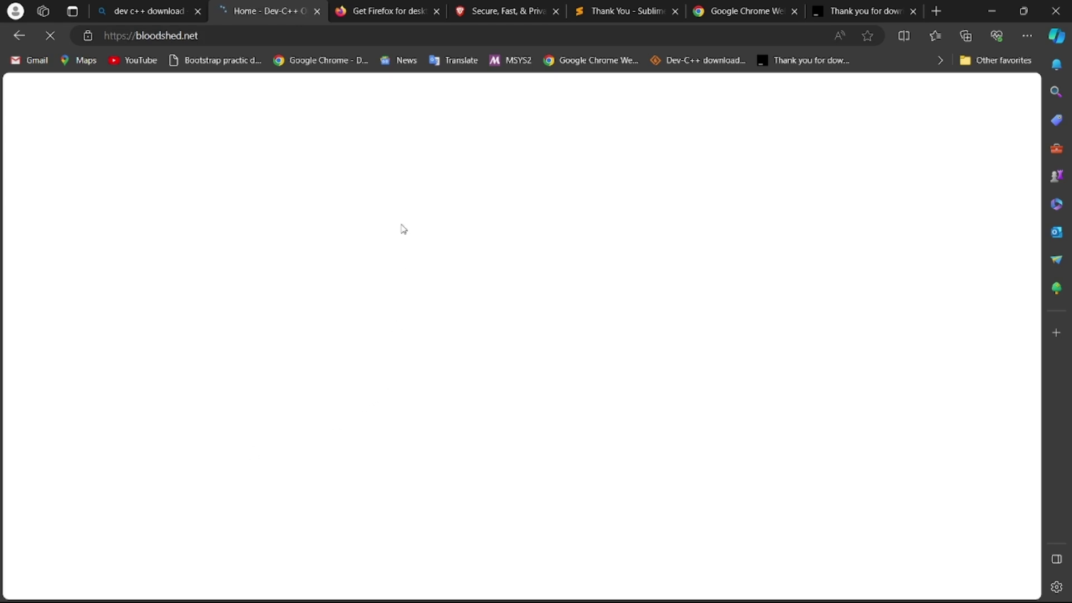
pyautogui.scroll(-5, 376, 299)
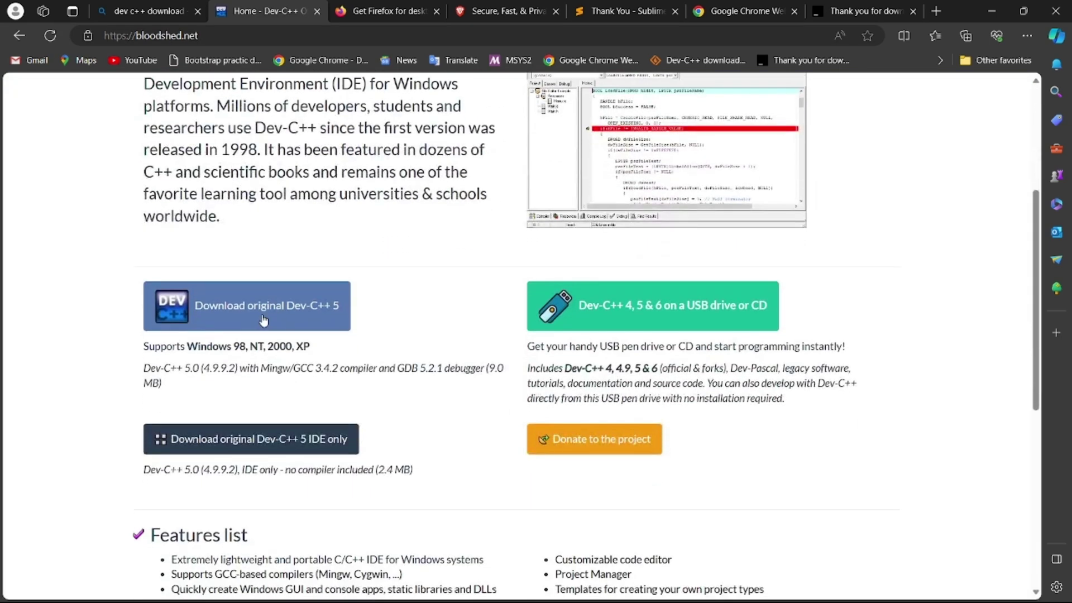
pyautogui.click(275, 313)
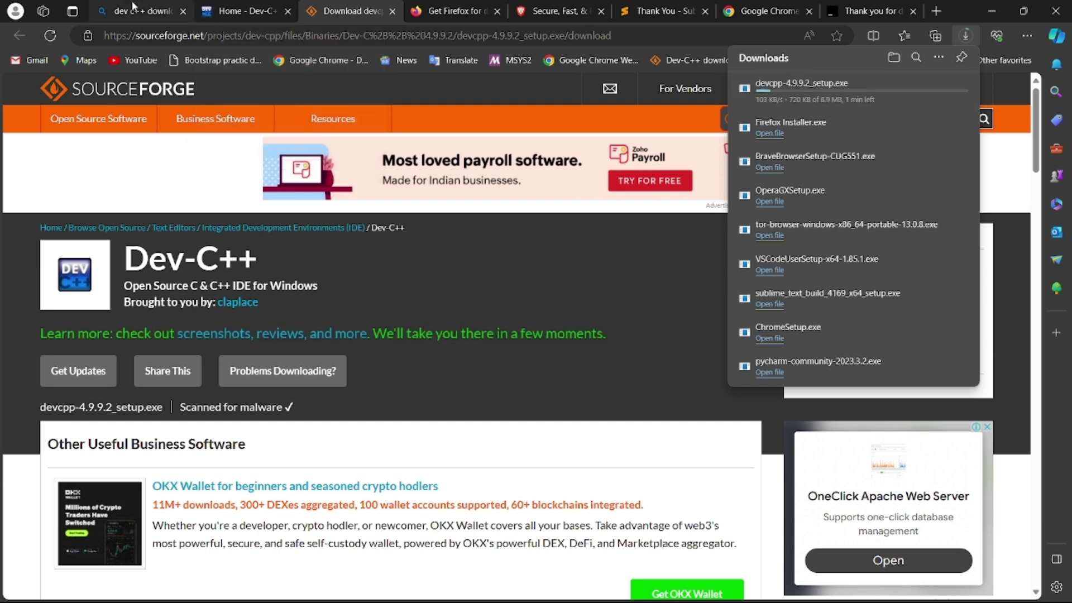
# Return to the search results, replace the query with "vmware download free" and run the search.
pyautogui.click(150, 8)
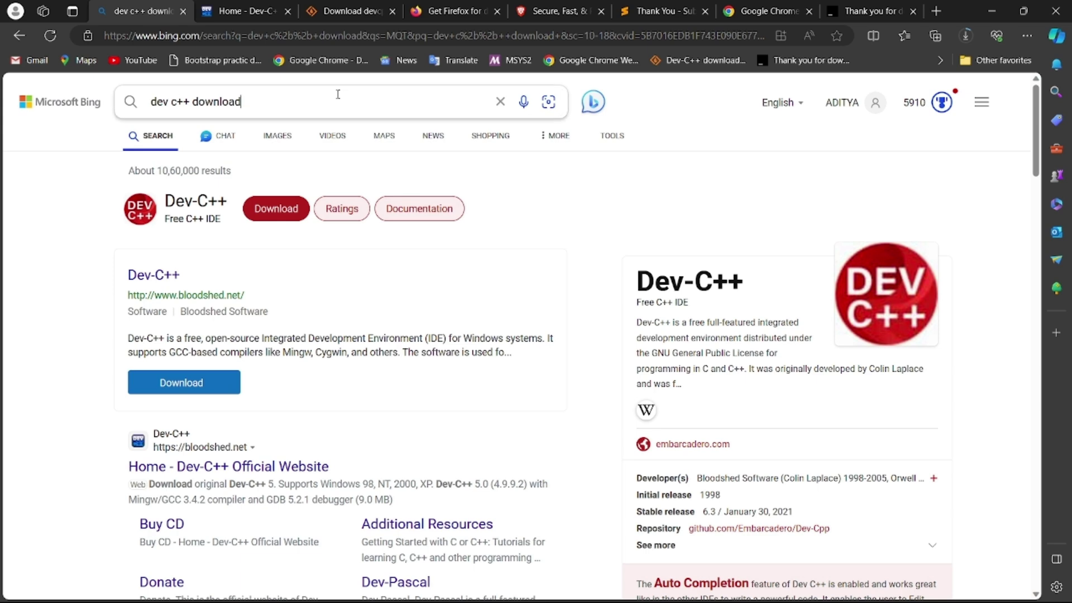
pyautogui.click(338, 94)
pyautogui.hotkey('ctrl', 'a')
pyautogui.press('BackSpace')
pyautogui.moveTo(119, 573)
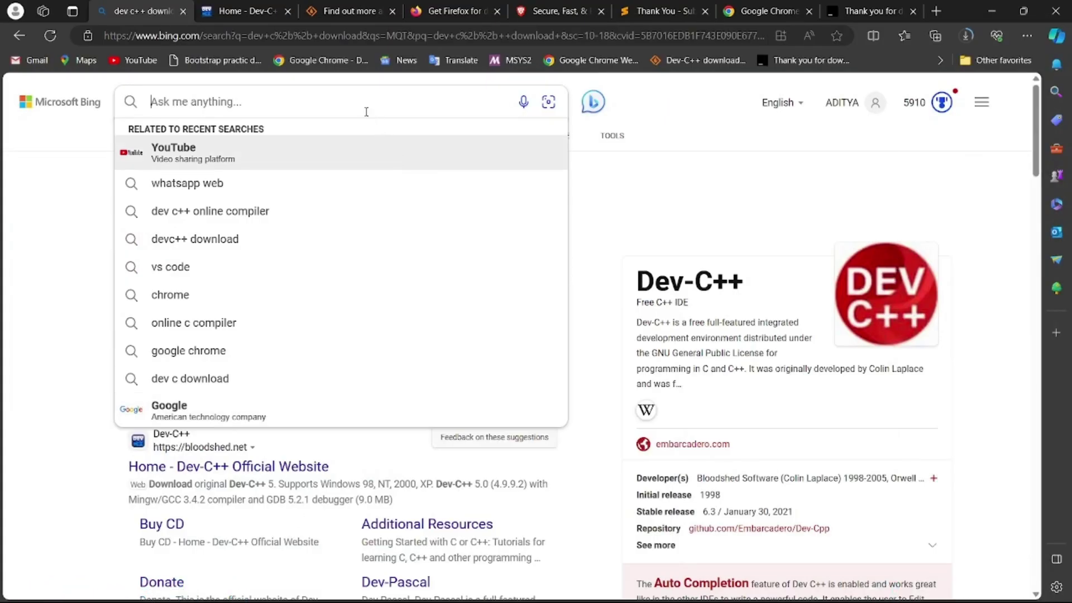
pyautogui.write('m ware downloa')
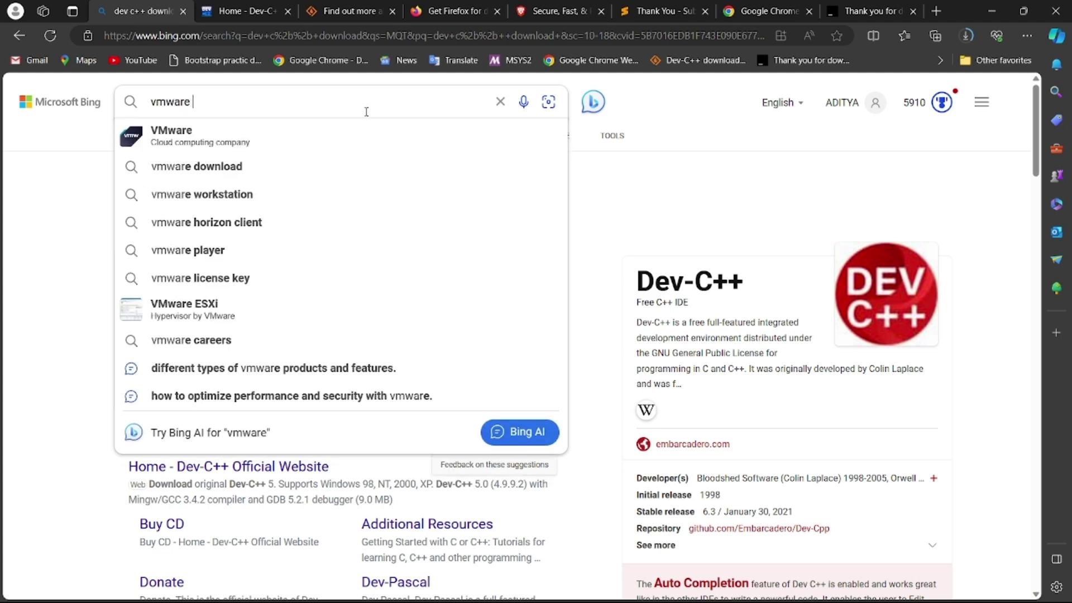
pyautogui.write('d ')
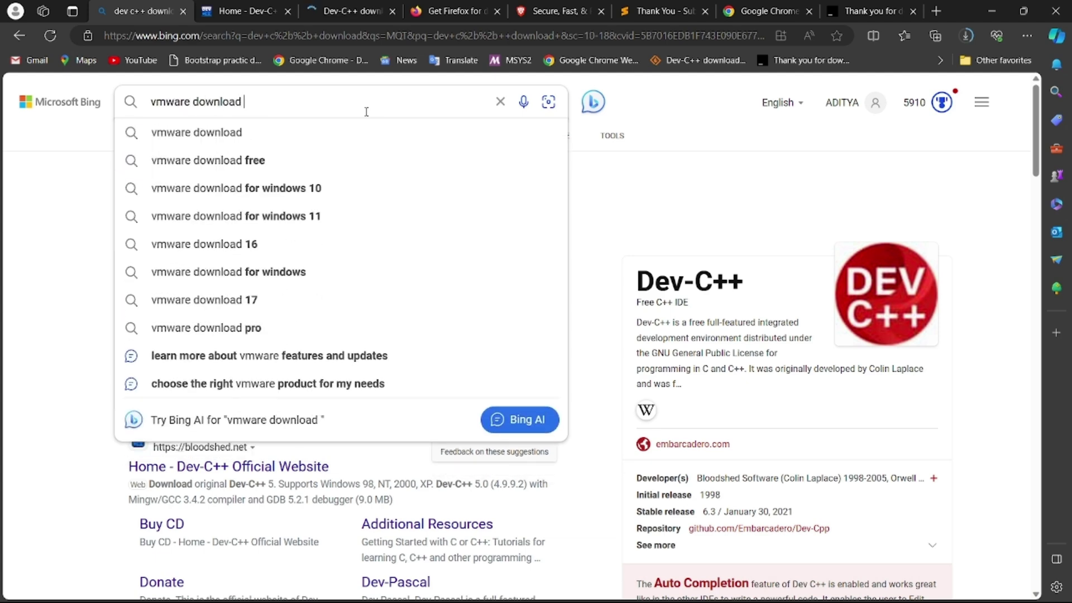
pyautogui.write('fre')
pyautogui.press('Down')
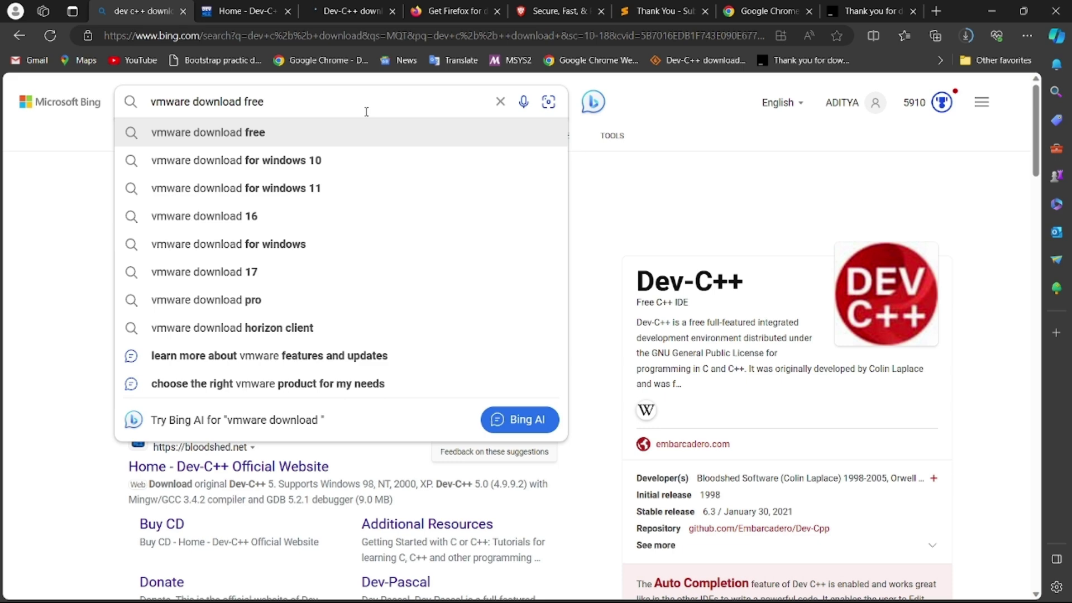
pyautogui.press('Down')
pyautogui.press('Down')
pyautogui.press('Down')
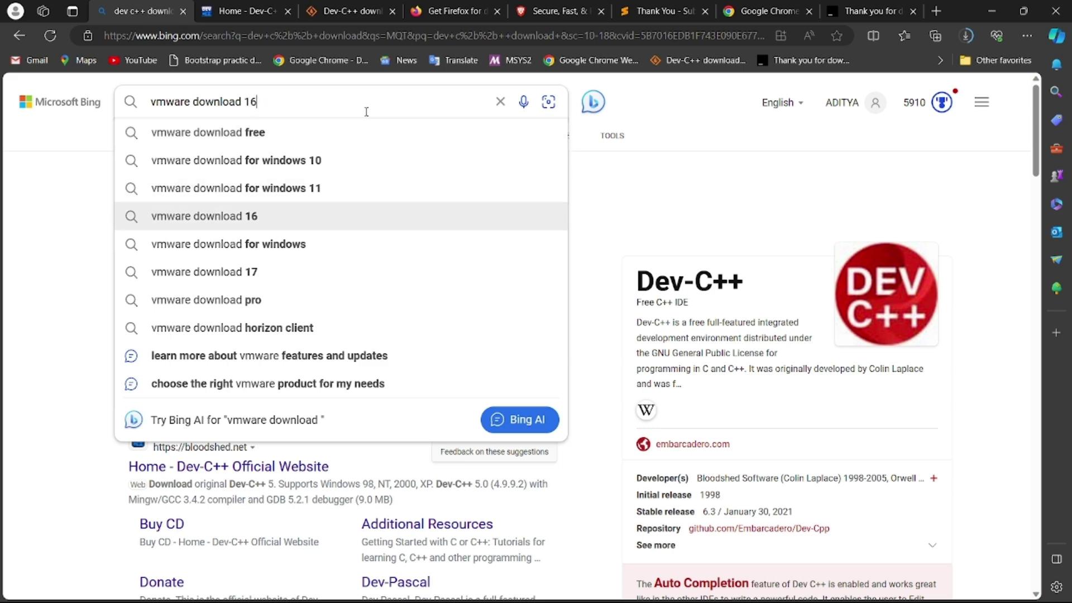
pyautogui.press('Up')
pyautogui.press('Up')
pyautogui.press('Up')
pyautogui.press('Return')
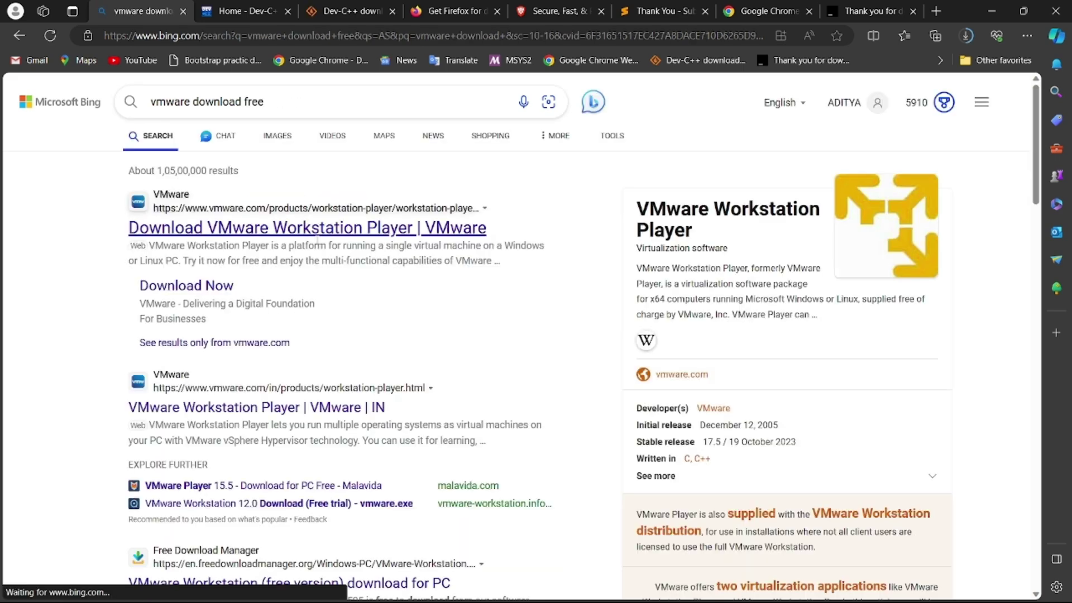
# Open the Download VMware Workstation Player page from the search results and look through its download options.
pyautogui.click(324, 229)
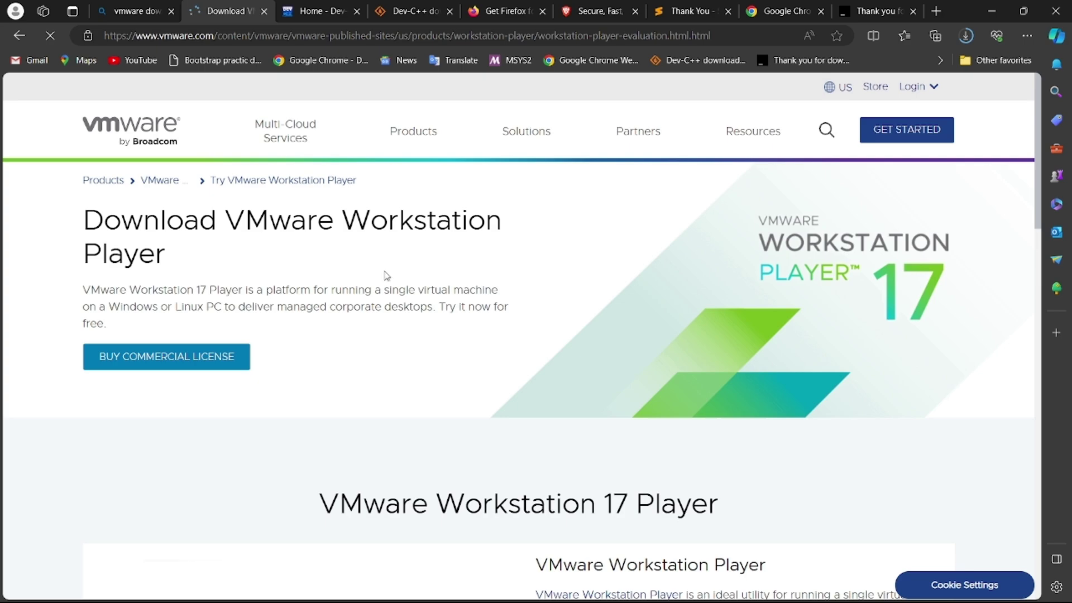
pyautogui.scroll(-12, 462, 314)
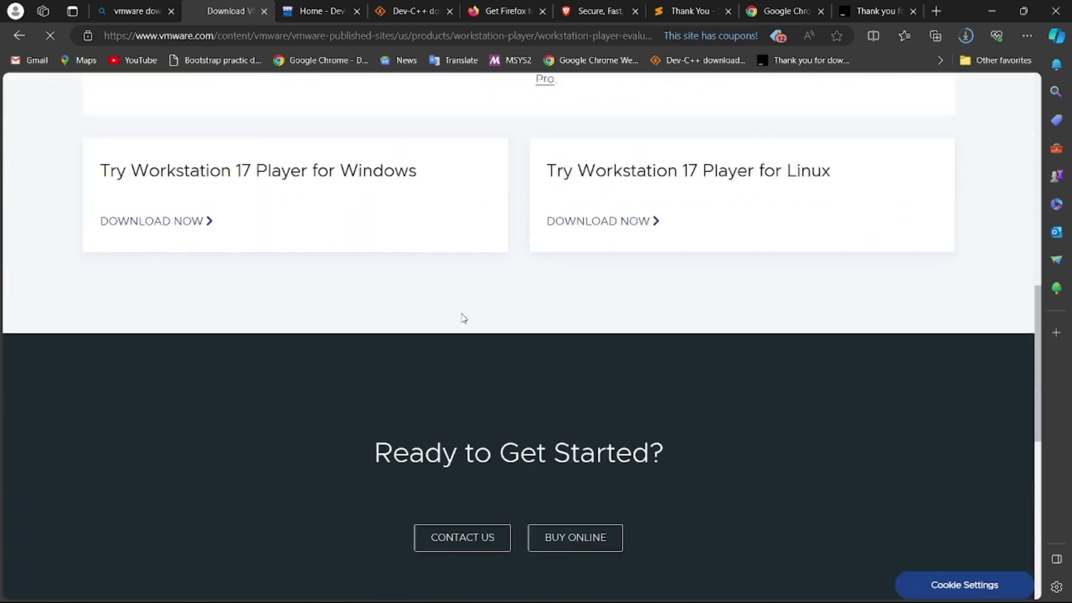
pyautogui.scroll(1, 463, 318)
pyautogui.scroll(10, 463, 319)
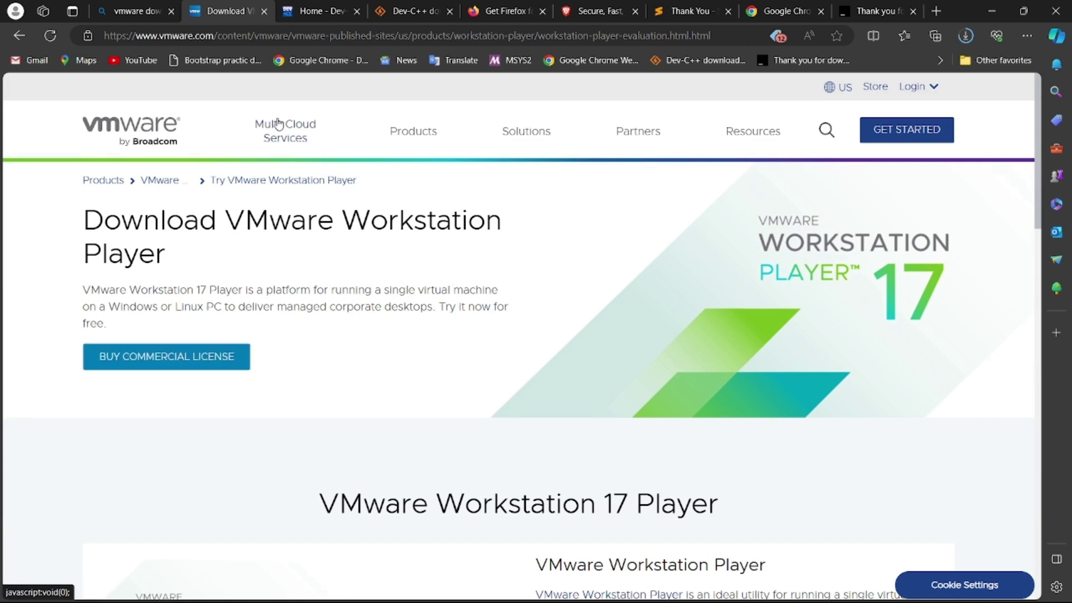
# Close the Workstation Player evaluation page and open the VMware Workstation Player | VMware | IN page from the search results.
pyautogui.click(205, 354)
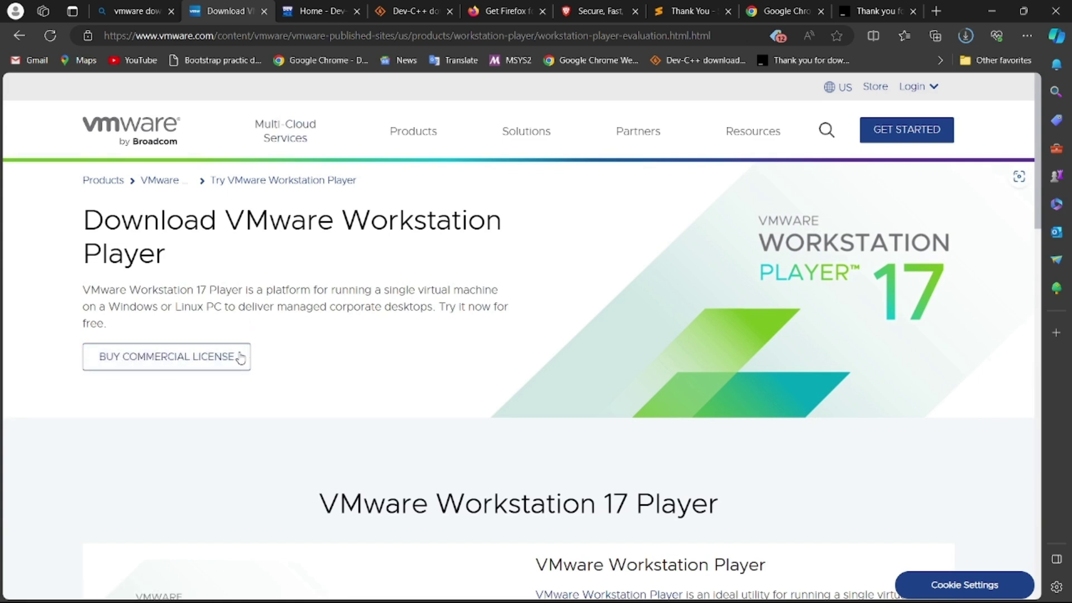
pyautogui.click(266, 12)
pyautogui.scroll(-5, 304, 324)
pyautogui.scroll(-2, 305, 324)
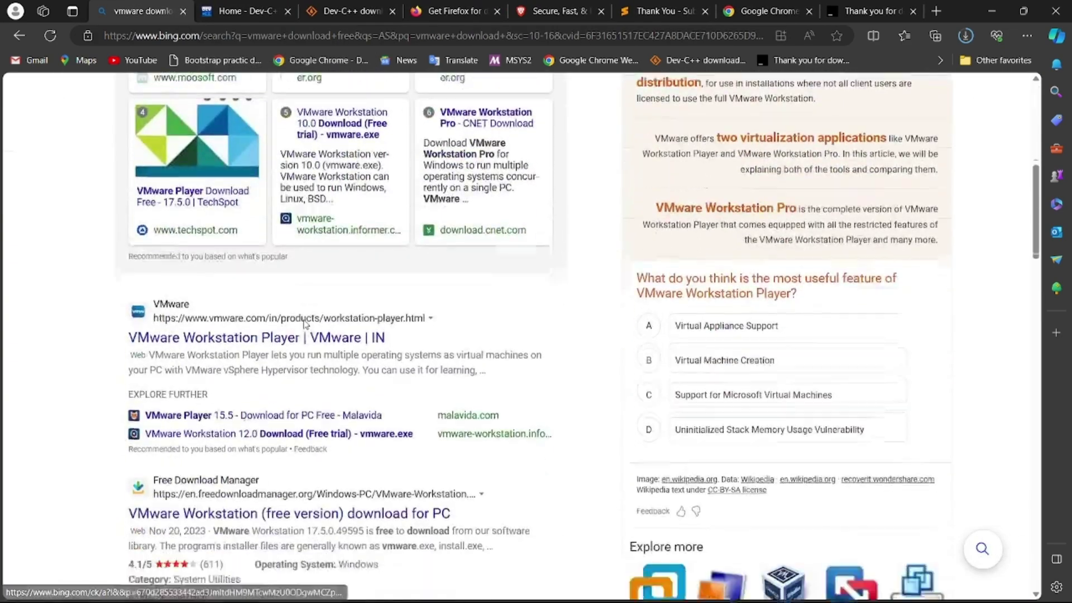
pyautogui.scroll(-3, 314, 335)
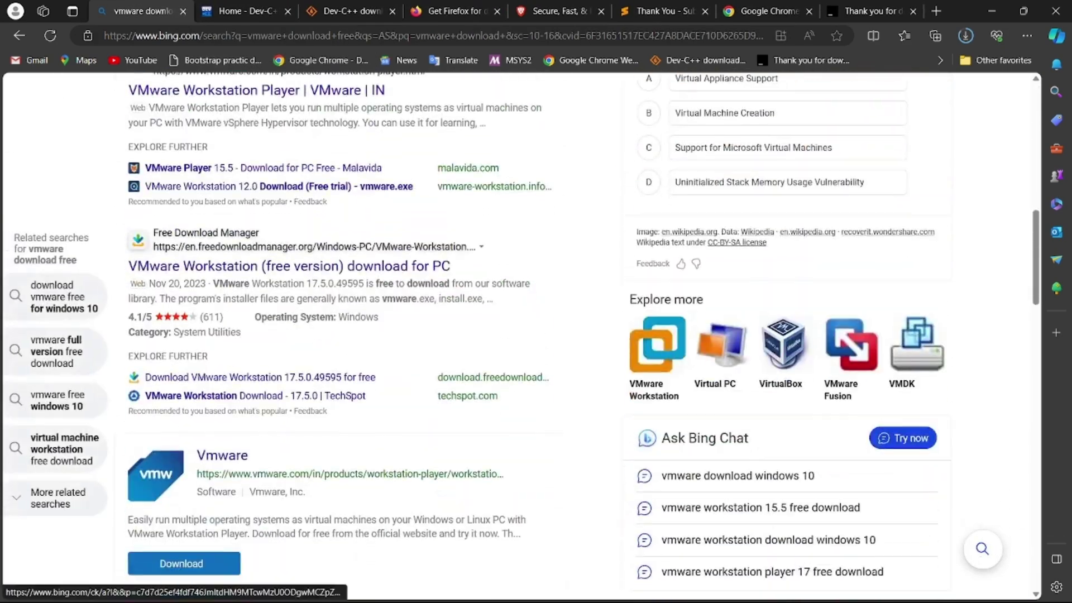
pyautogui.scroll(1, 295, 221)
pyautogui.click(294, 216)
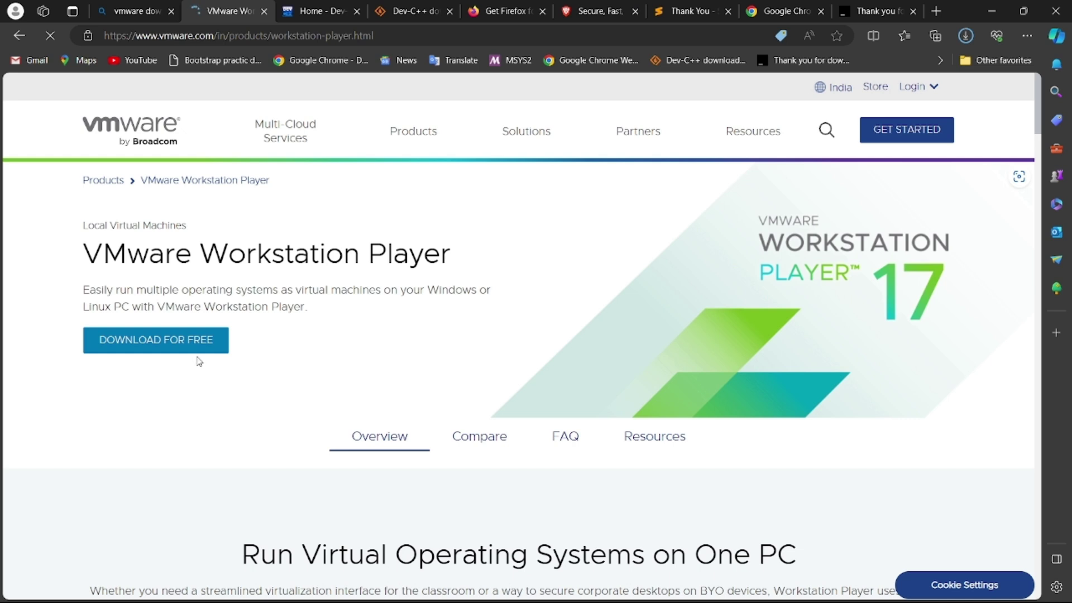
# Follow the free download to the Workstation Player 17.5.0 files and download the version for Windows 64-bit Operating Systems.
pyautogui.click(202, 339)
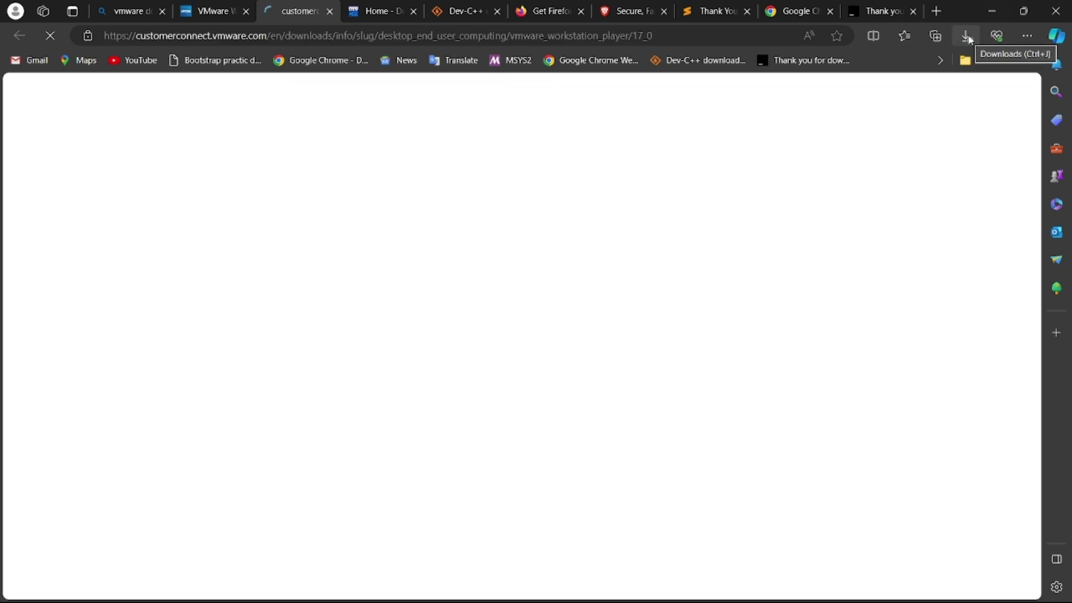
pyautogui.click(967, 37)
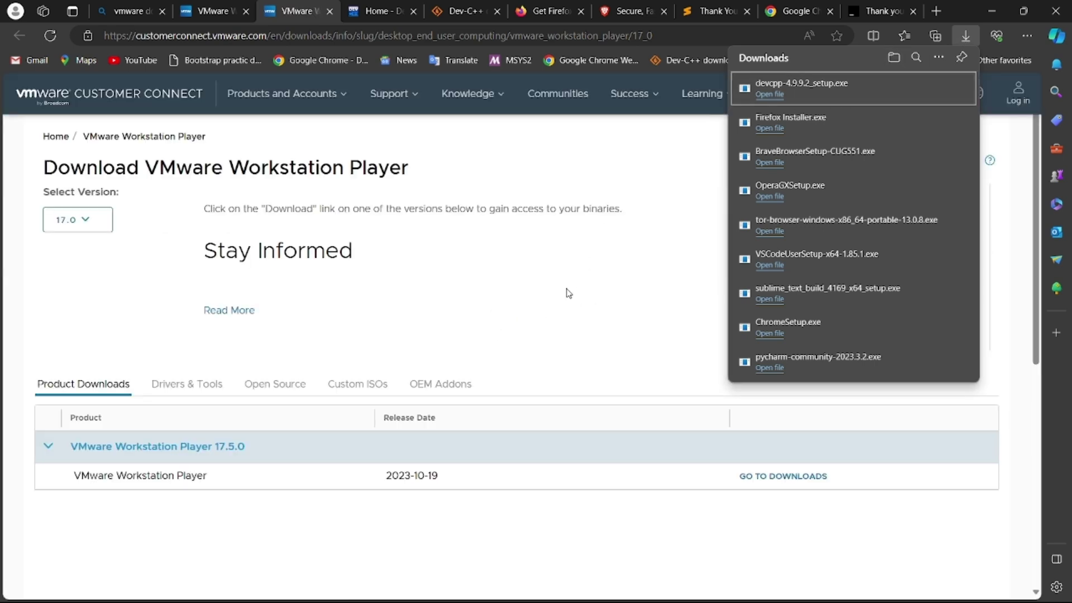
pyautogui.click(558, 305)
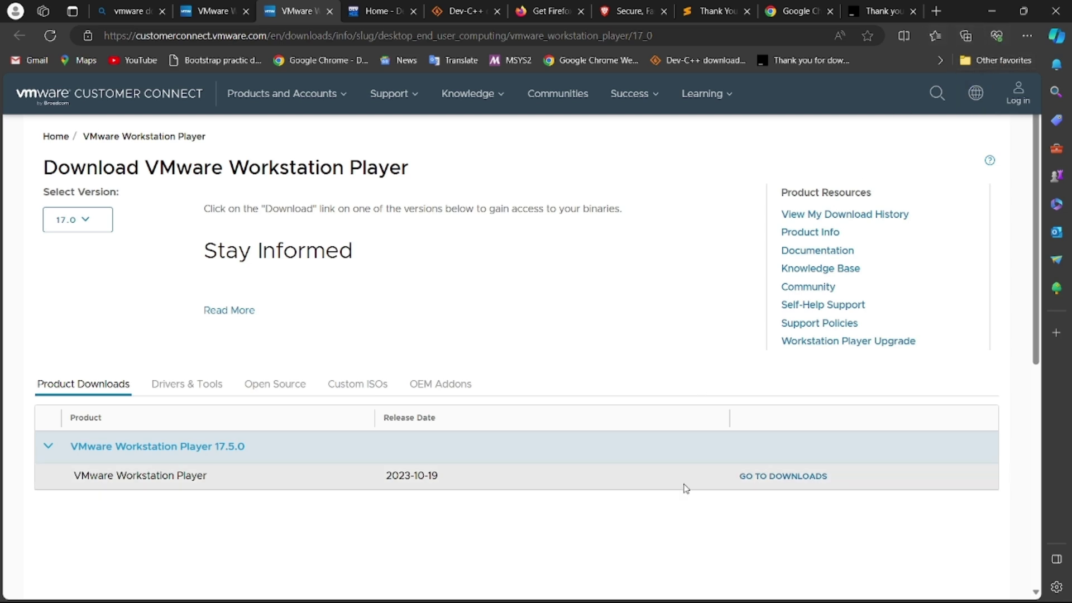
pyautogui.click(759, 478)
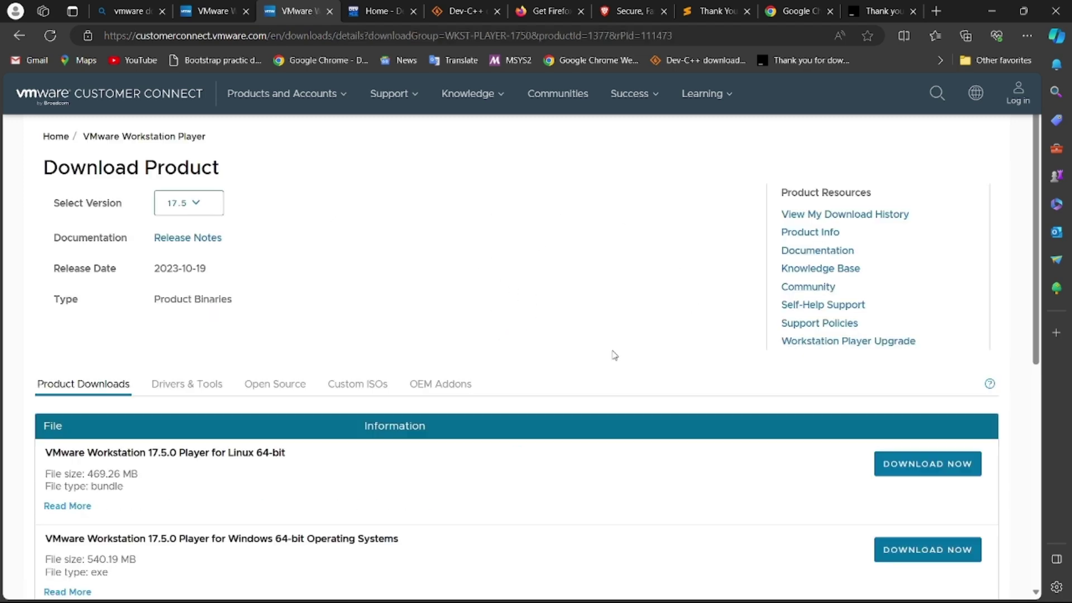
pyautogui.scroll(-3, 832, 495)
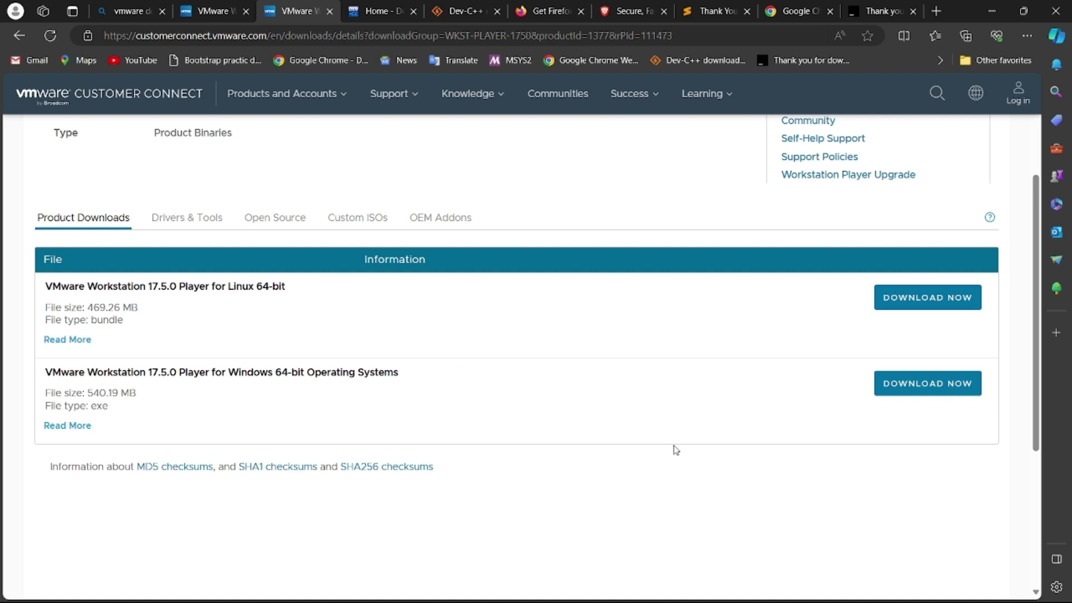
pyautogui.click(864, 382)
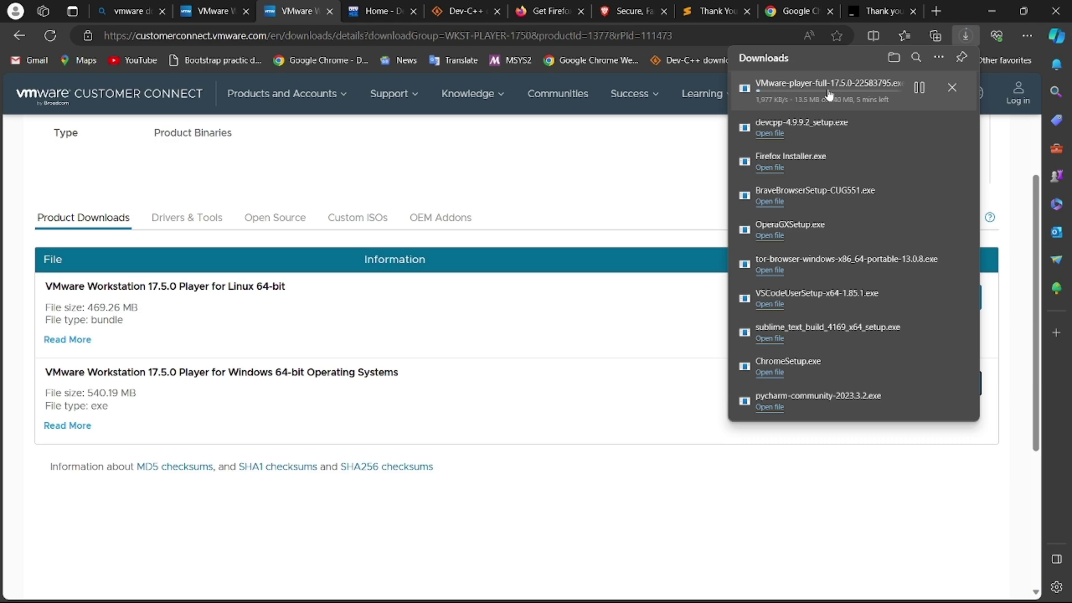
# Return to the Bing search results, replace the query with "virtualbox download free" and run the search.
pyautogui.click(200, 11)
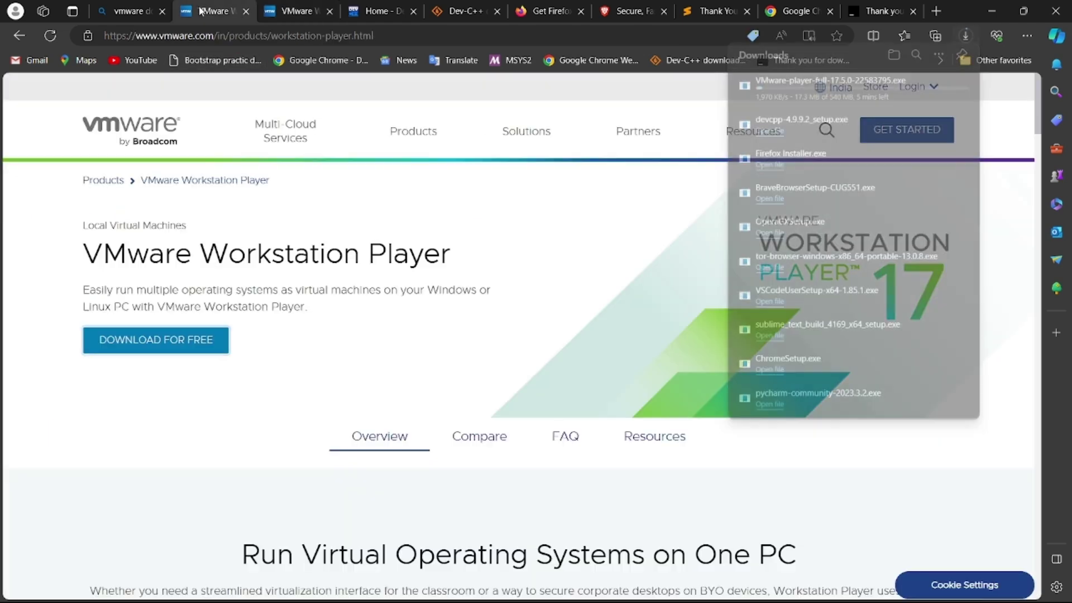
pyautogui.click(130, 11)
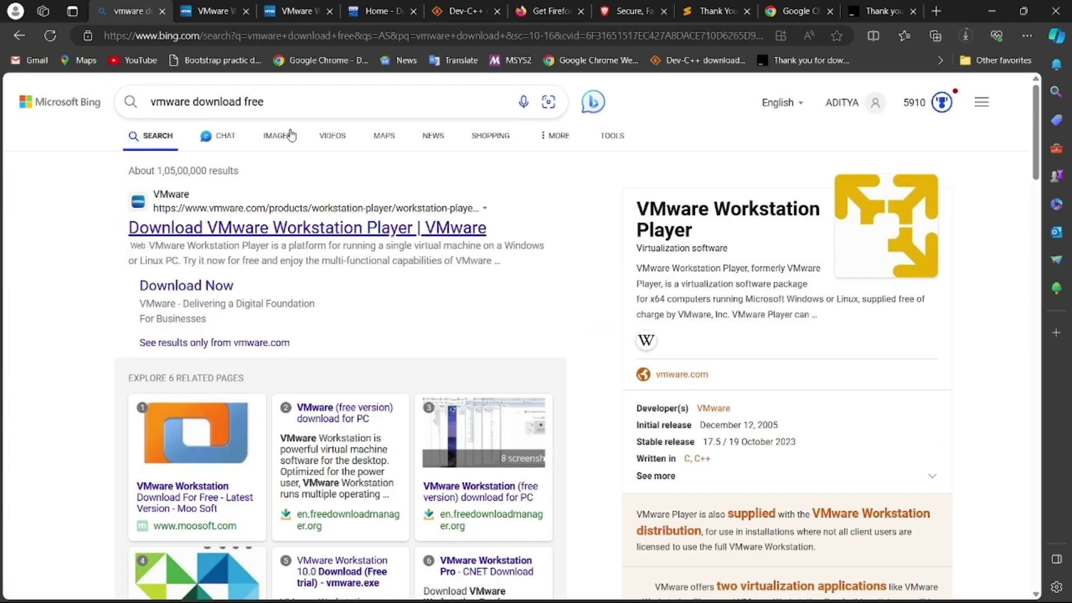
pyautogui.click(298, 106)
pyautogui.press('BackSpace')
pyautogui.press('BackSpace')
pyautogui.press('BackSpace')
pyautogui.press('BackSpace')
pyautogui.press('BackSpace')
pyautogui.press('BackSpace')
pyautogui.press('BackSpace')
pyautogui.press('BackSpace')
pyautogui.press('BackSpace')
pyautogui.press('BackSpace')
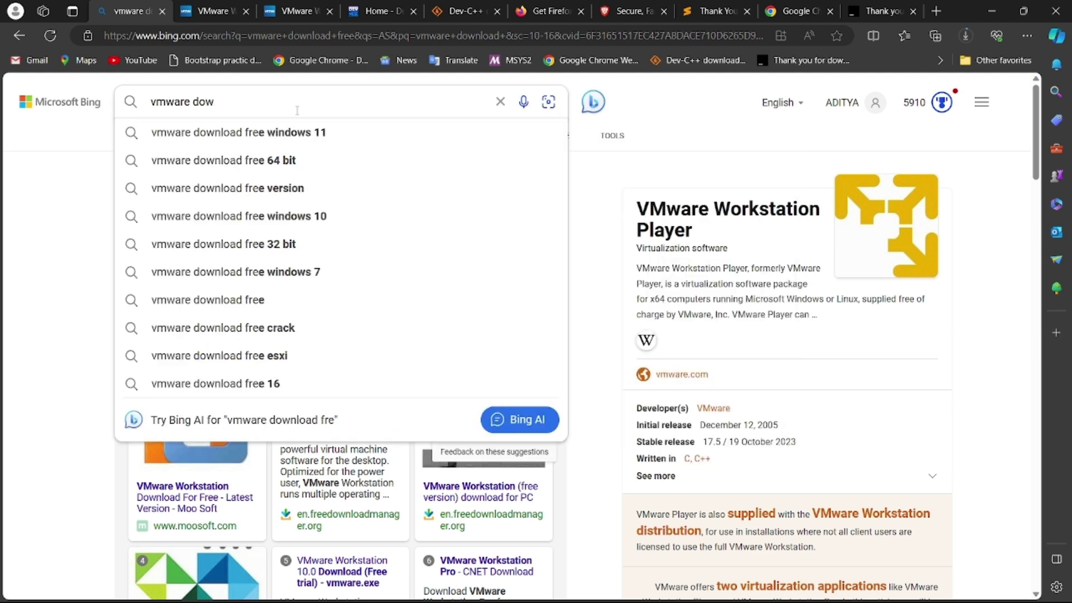
pyautogui.press('BackSpace')
pyautogui.press('BackSpace')
pyautogui.press('BackSpace')
pyautogui.press('BackSpace')
pyautogui.press('BackSpace')
pyautogui.press('BackSpace')
pyautogui.press('BackSpace')
pyautogui.press('BackSpace')
pyautogui.press('BackSpace')
pyautogui.press('BackSpace')
pyautogui.write('vi')
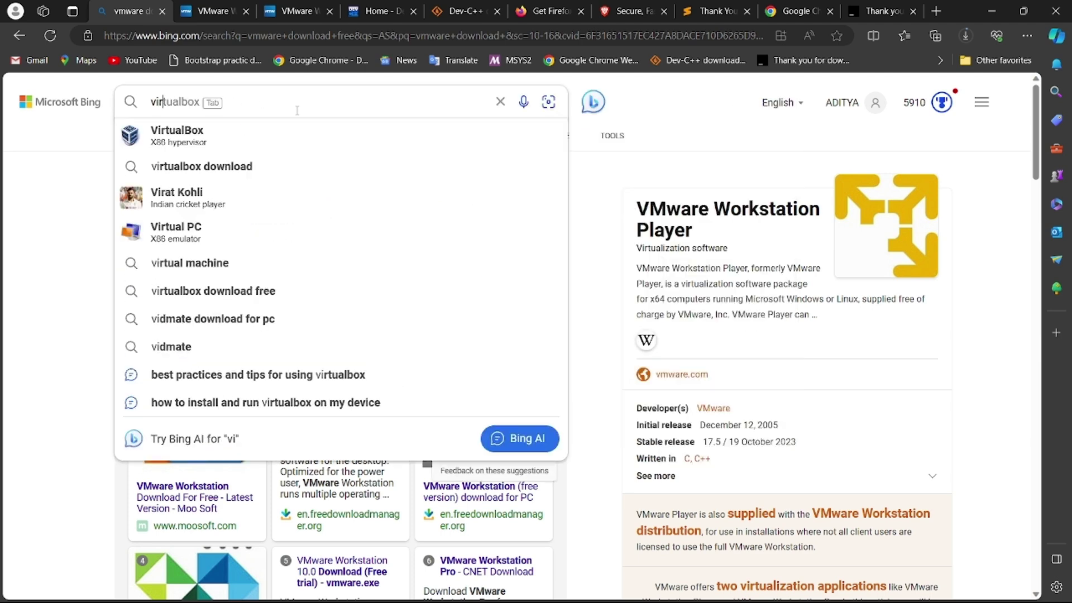
pyautogui.write('rtual box ')
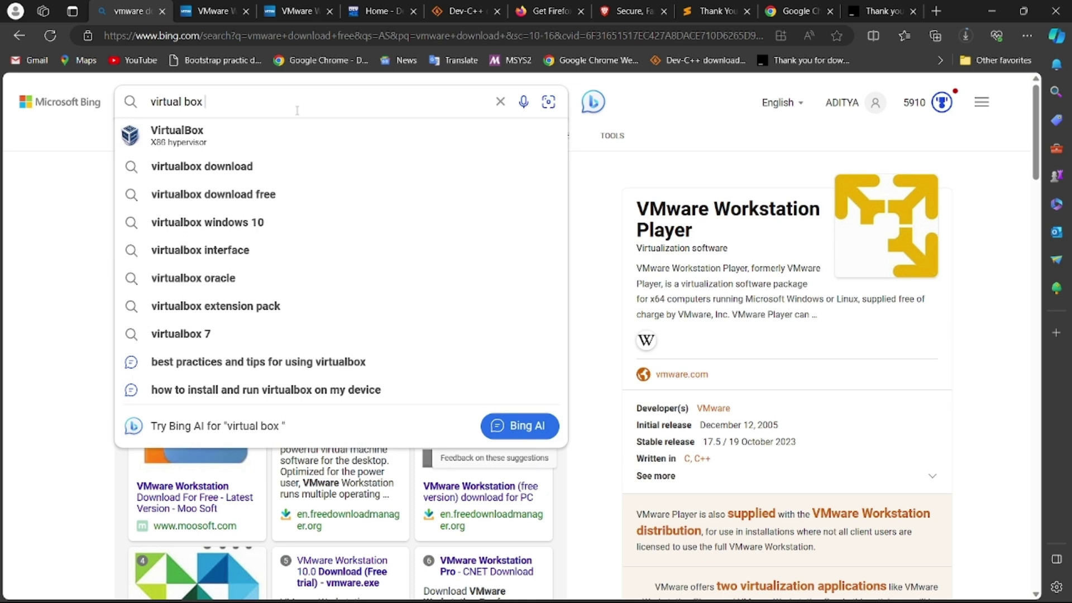
pyautogui.write('download')
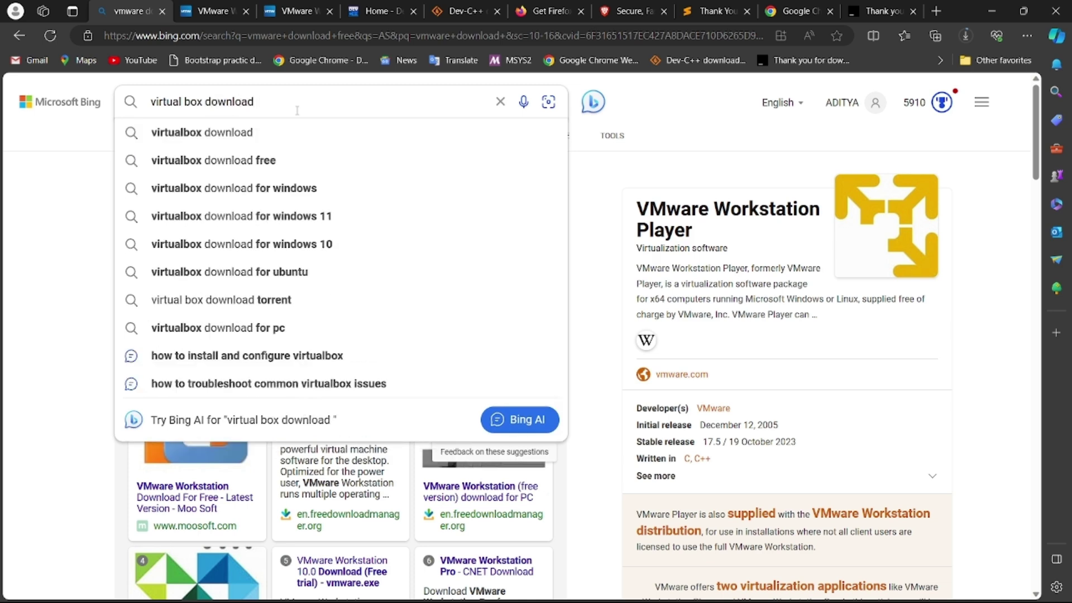
pyautogui.press('Down')
pyautogui.press('Return')
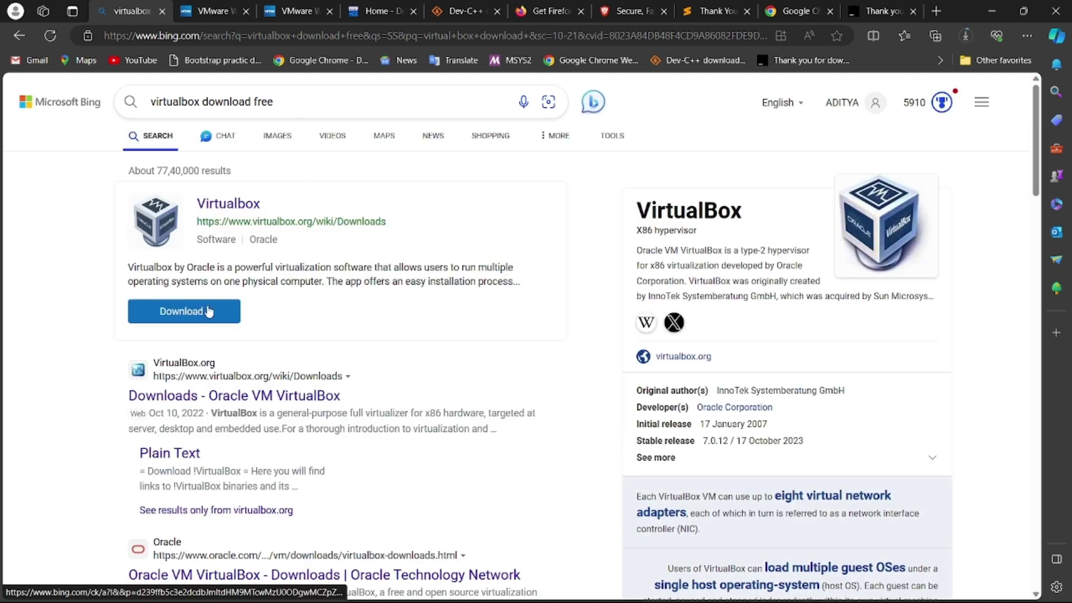
# Open the VirtualBox download page from the search results and download the VirtualBox 7.0.12 package for Windows hosts.
pyautogui.click(208, 311)
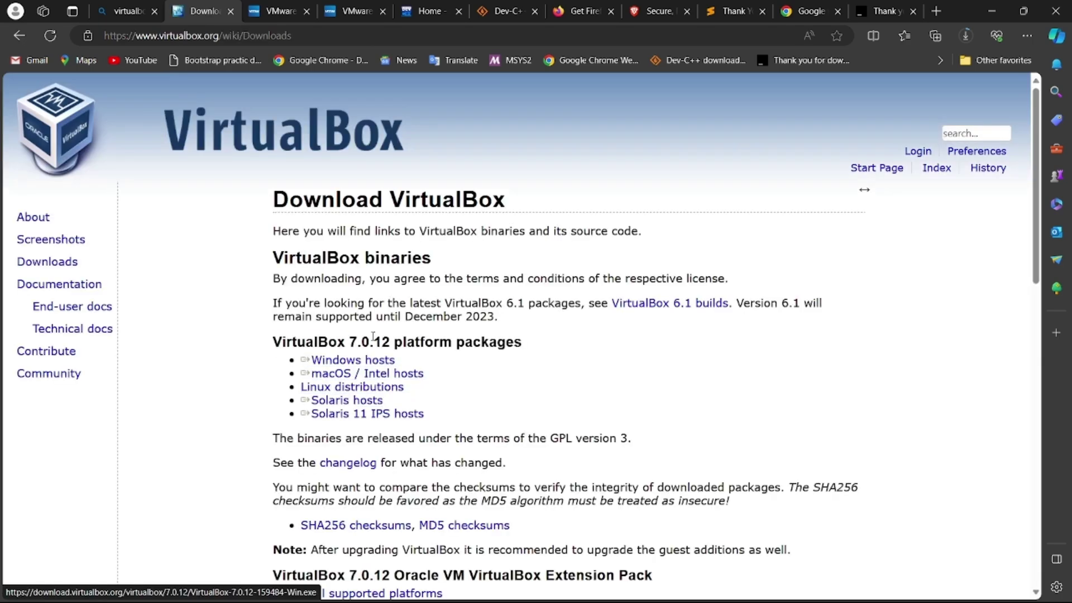
pyautogui.scroll(-2, 371, 335)
pyautogui.scroll(-5, 348, 433)
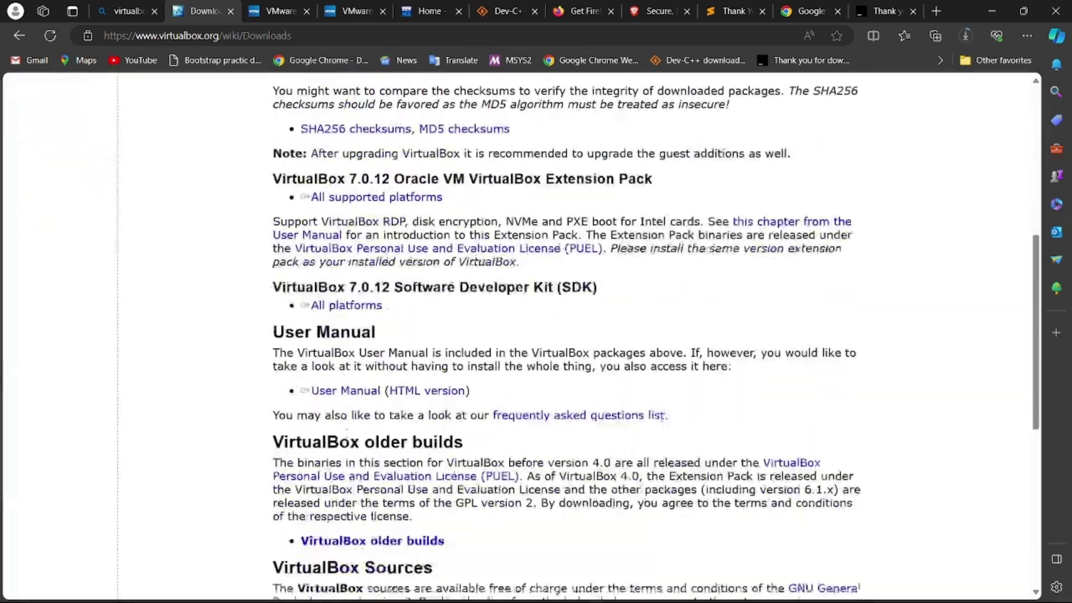
pyautogui.scroll(5, 386, 394)
pyautogui.tripleClick(385, 391)
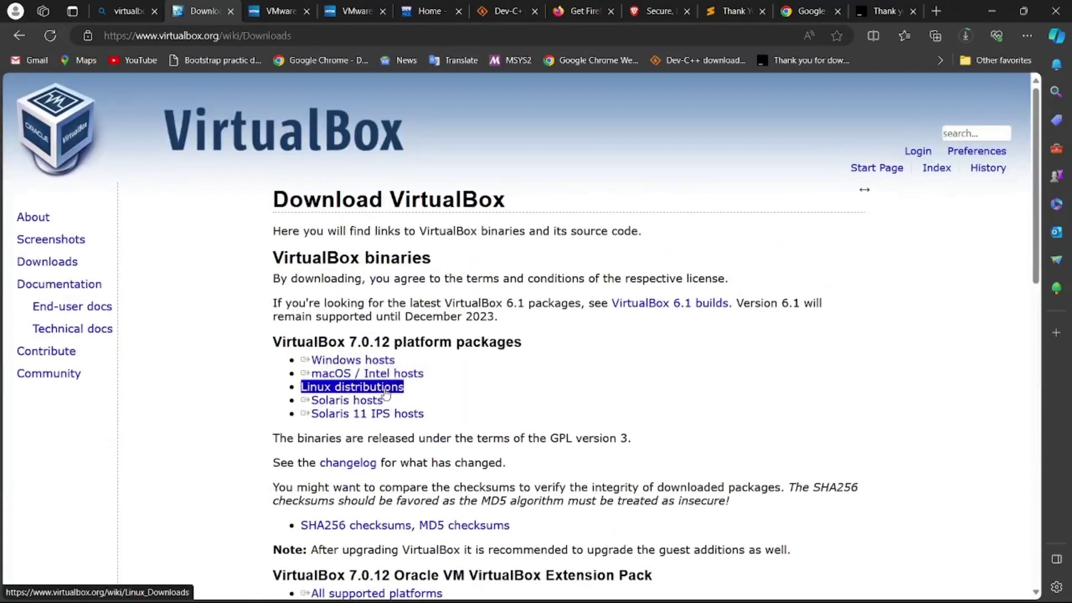
pyautogui.click(450, 402)
pyautogui.scroll(-5, 450, 403)
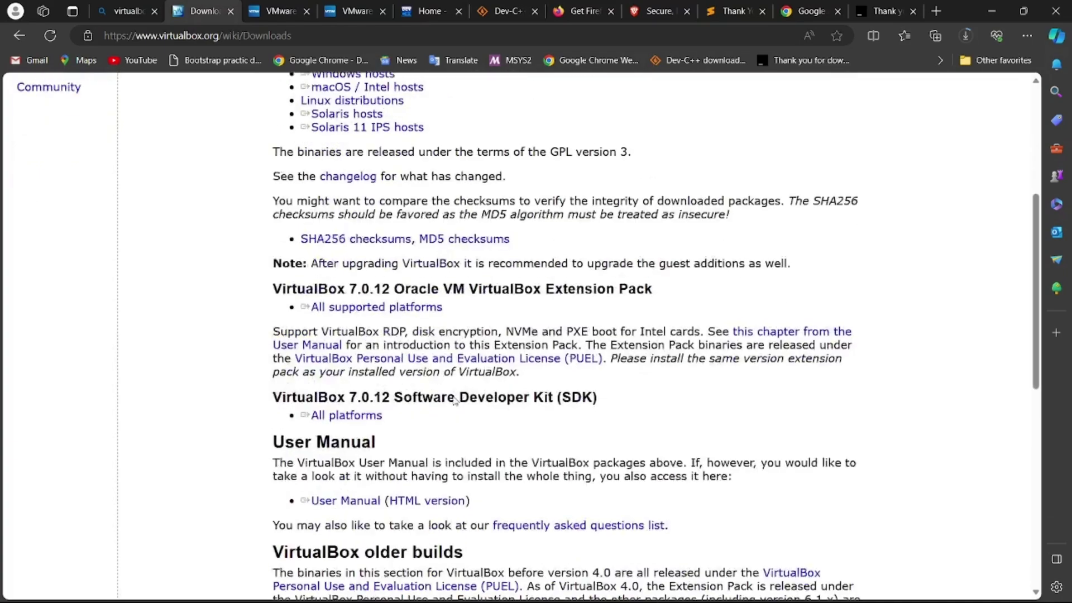
pyautogui.scroll(-10, 455, 401)
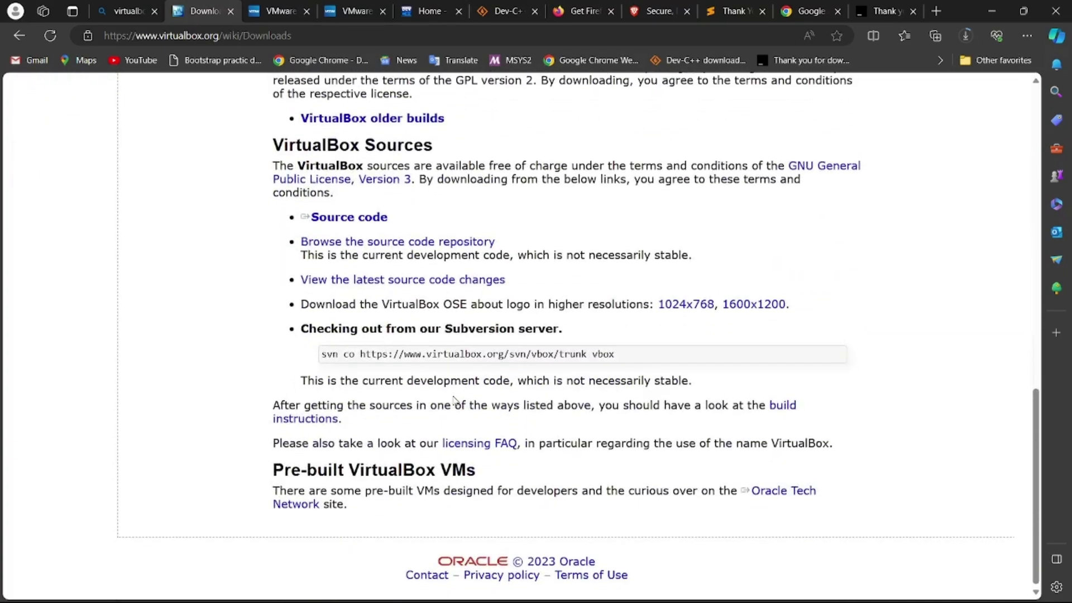
pyautogui.scroll(15, 454, 399)
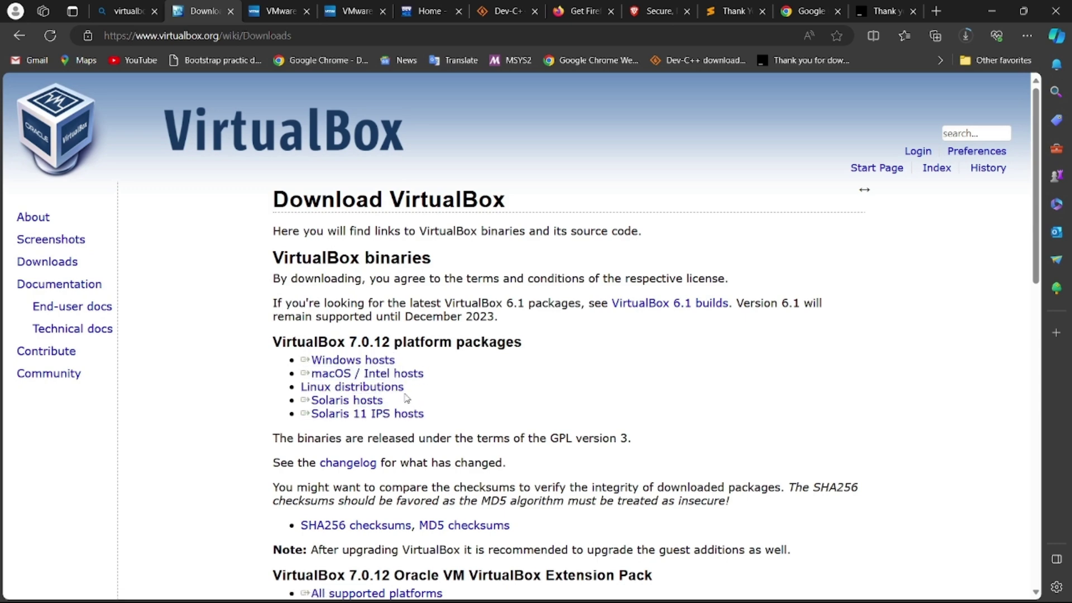
pyautogui.click(376, 363)
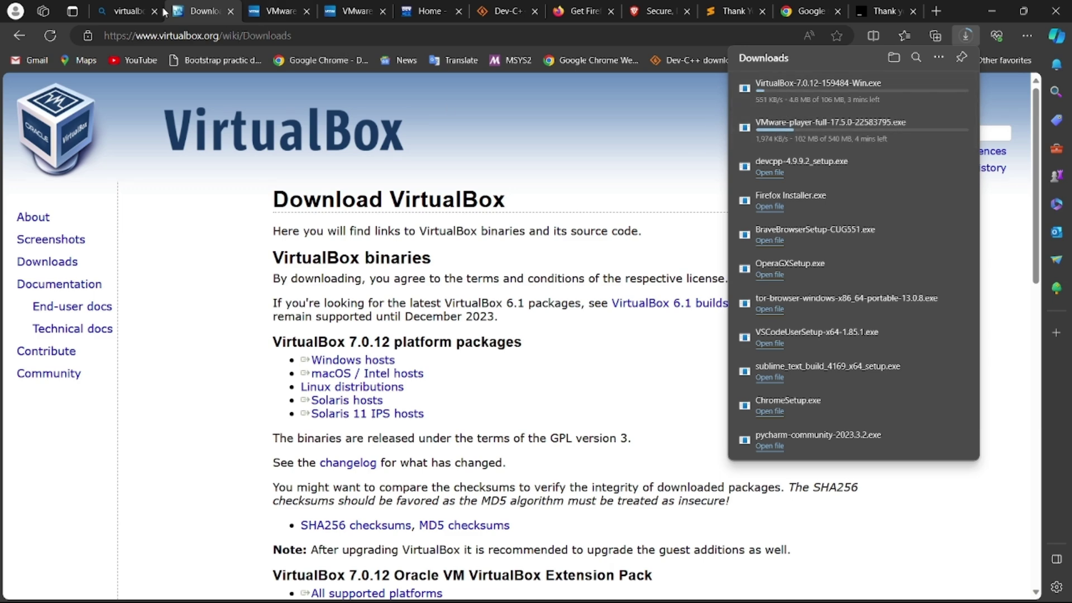
# Return to the Bing search results, clear the query and check the image of program icons for the next program.
pyautogui.click(135, 12)
pyautogui.click(311, 101)
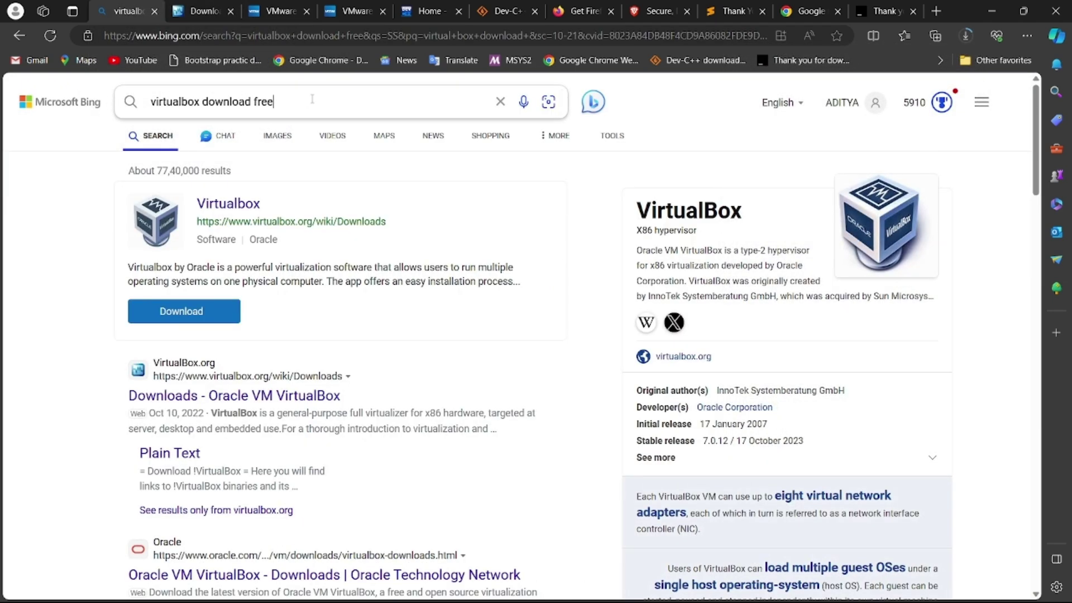
pyautogui.press('BackSpace')
pyautogui.press('BackSpace')
pyautogui.press('BackSpace')
pyautogui.press('BackSpace')
pyautogui.press('BackSpace')
pyautogui.press('BackSpace')
pyautogui.press('BackSpace')
pyautogui.press('BackSpace')
pyautogui.press('BackSpace')
pyautogui.press('BackSpace')
pyautogui.press('BackSpace')
pyautogui.press('BackSpace')
pyautogui.press('BackSpace')
pyautogui.press('BackSpace')
pyautogui.press('BackSpace')
pyautogui.press('BackSpace')
pyautogui.press('BackSpace')
pyautogui.press('BackSpace')
pyautogui.press('BackSpace')
pyautogui.press('BackSpace')
pyautogui.press('BackSpace')
pyautogui.press('BackSpace')
pyautogui.press('BackSpace')
pyautogui.press('BackSpace')
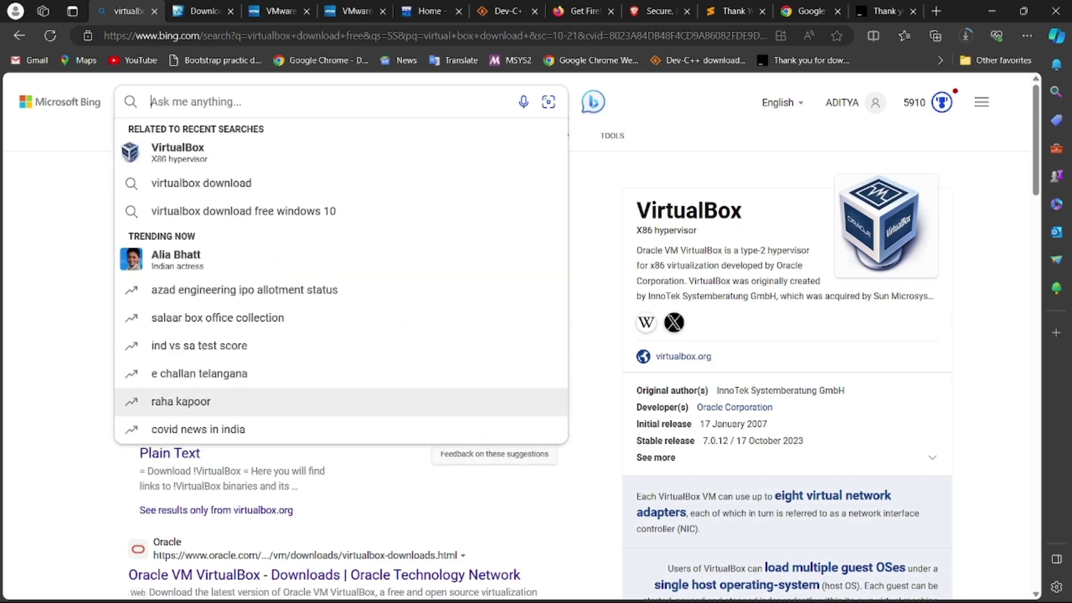
pyautogui.click(240, 591)
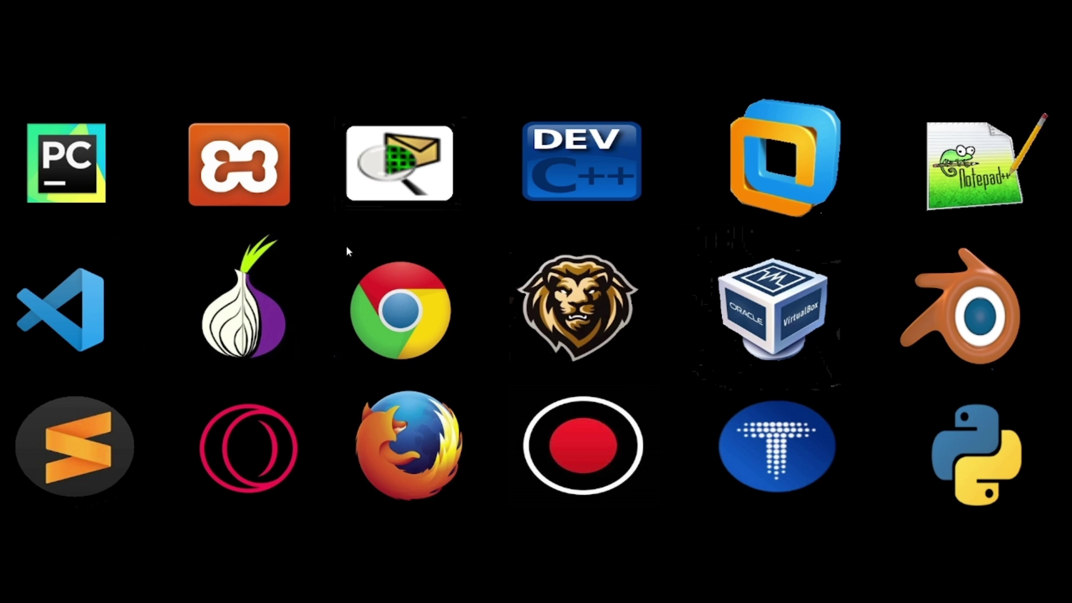
pyautogui.click(230, 587)
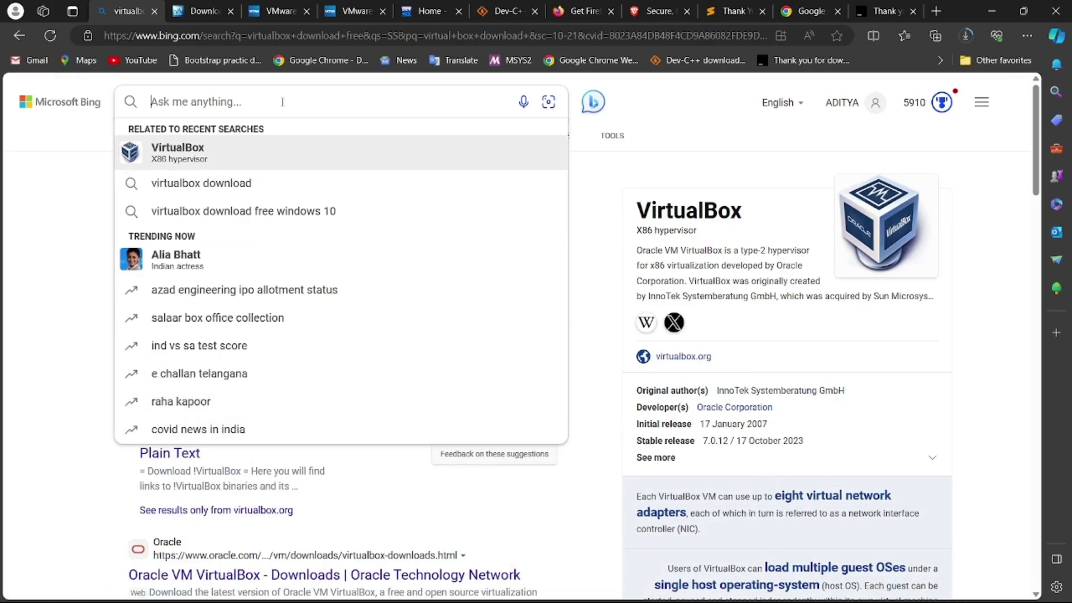
# Search Bing for "bandicam download".
pyautogui.write('ban')
pyautogui.press('BackSpace')
pyautogui.press('BackSpace')
pyautogui.press('BackSpace')
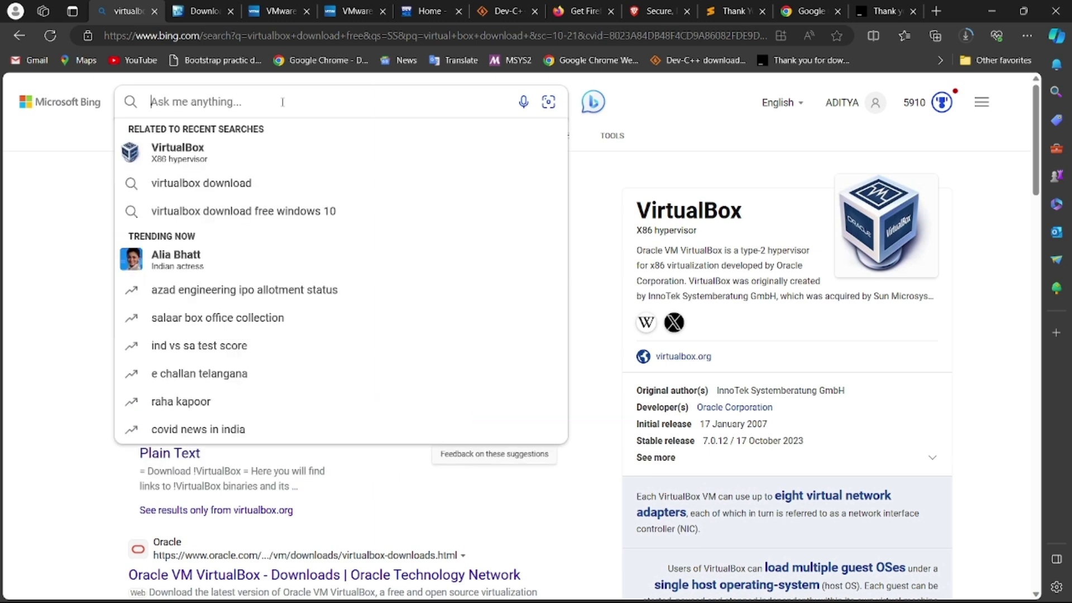
pyautogui.write('ban')
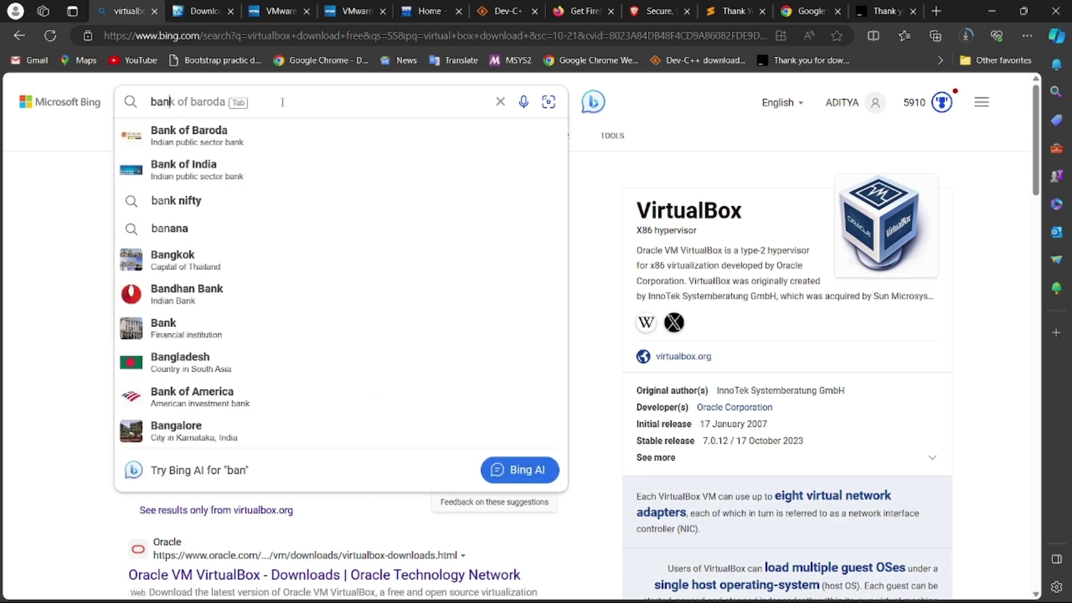
pyautogui.write('dicam do')
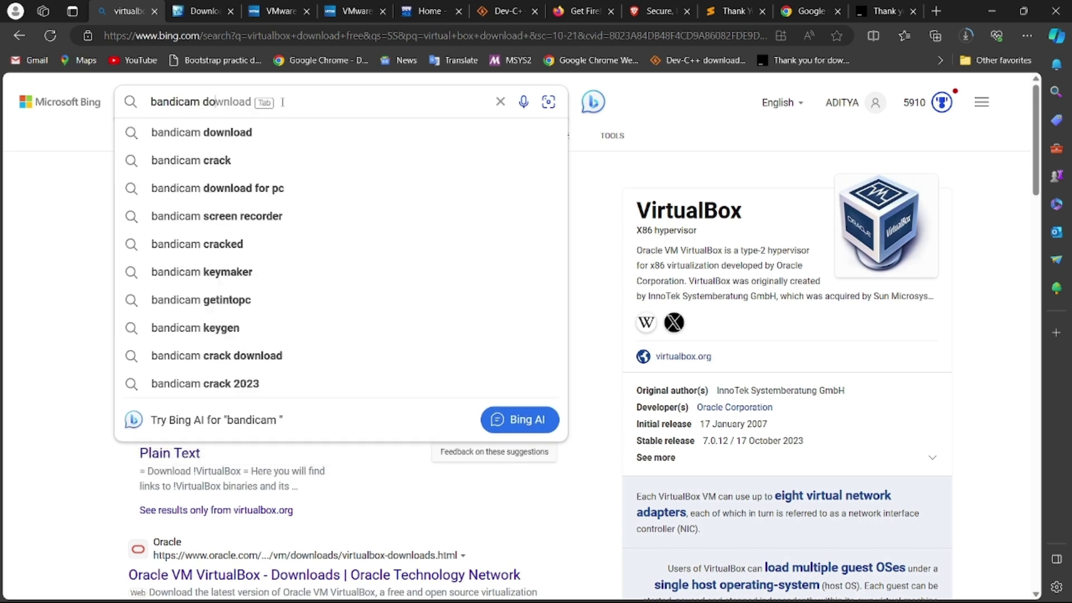
pyautogui.press('BackSpace')
pyautogui.press('BackSpace')
pyautogui.press('BackSpace')
pyautogui.press('BackSpace')
pyautogui.write('m ')
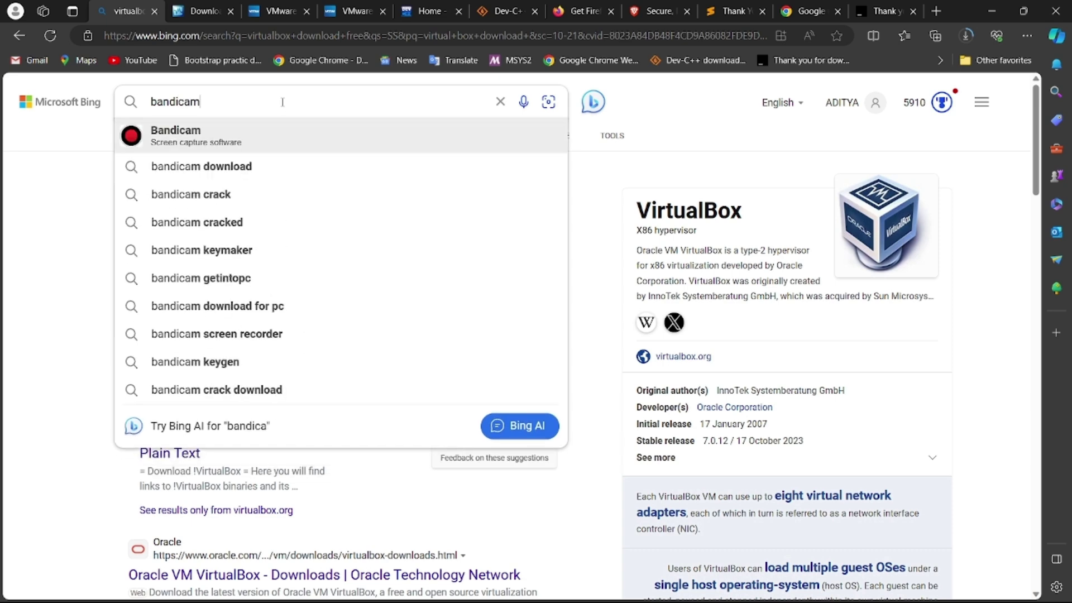
pyautogui.write('download')
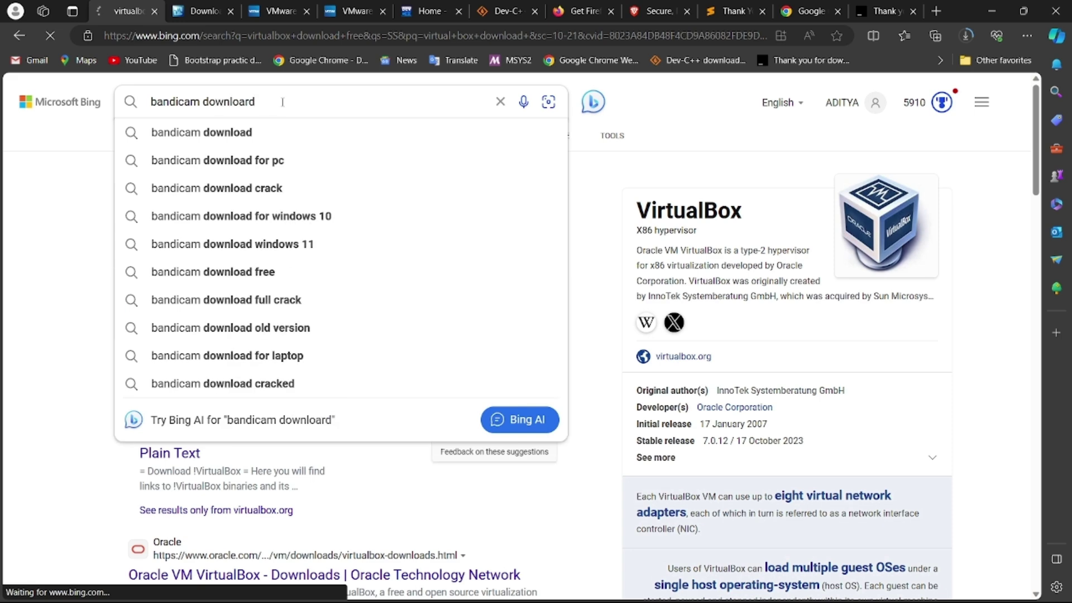
pyautogui.press('Return')
pyautogui.press('BackSpace')
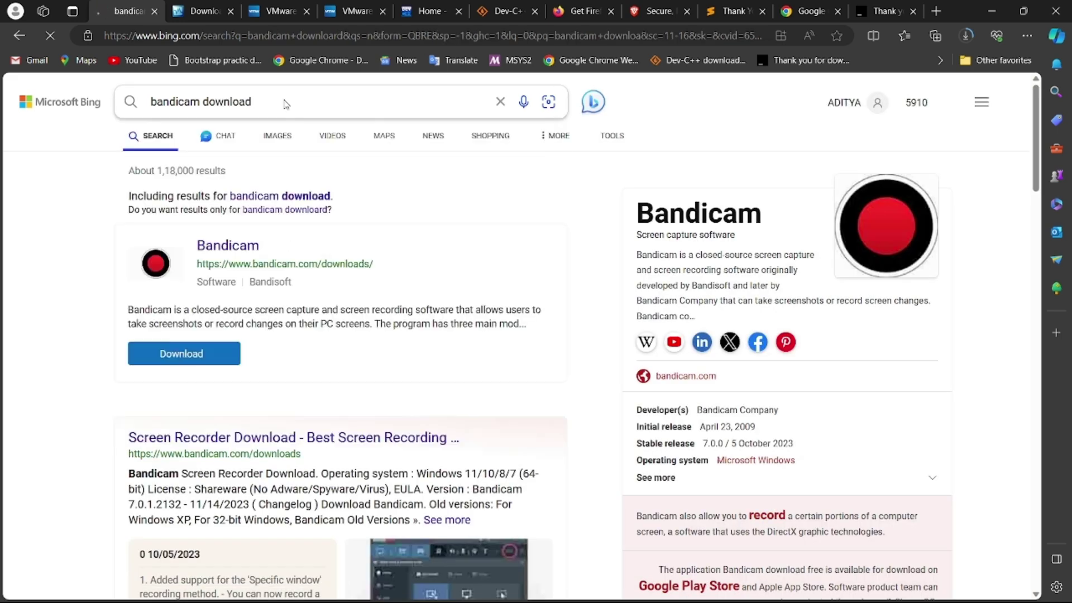
pyautogui.press('Return')
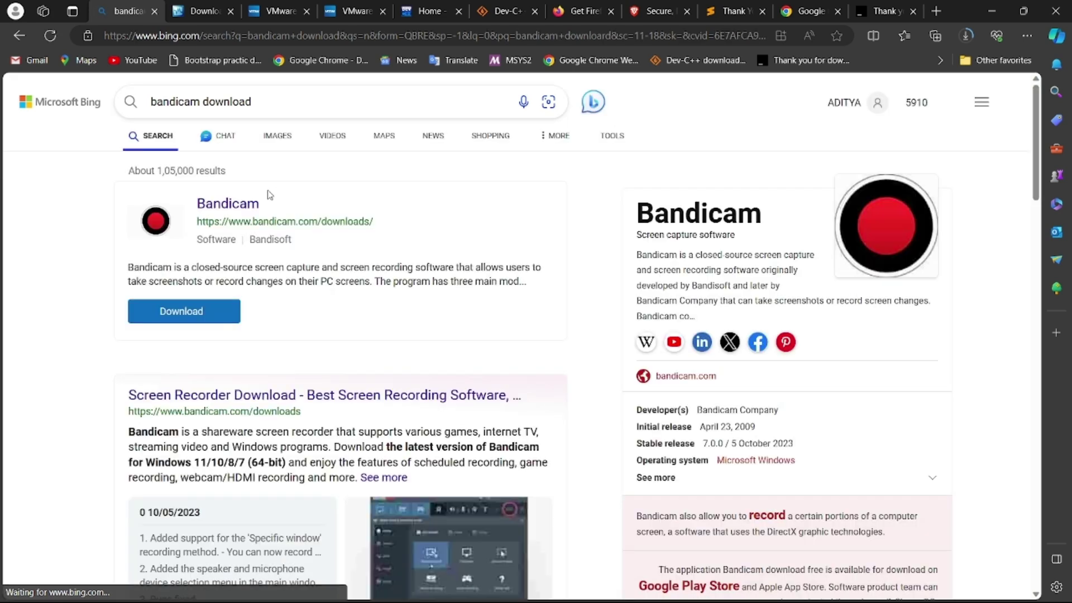
# Open the Bandicam download page from the search results and download the Bandicam installer.
pyautogui.click(201, 308)
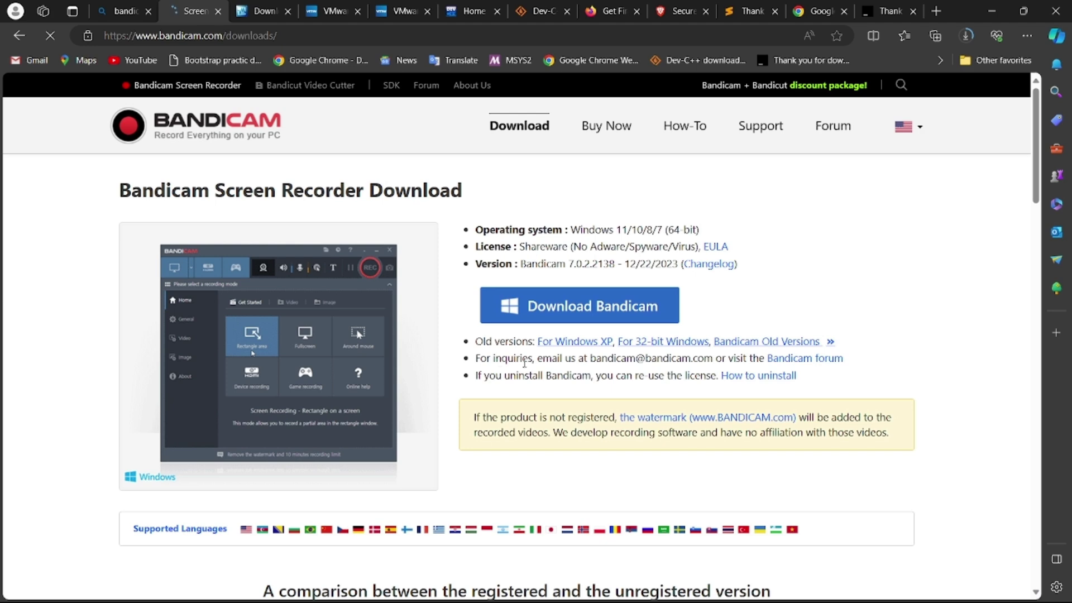
pyautogui.click(569, 315)
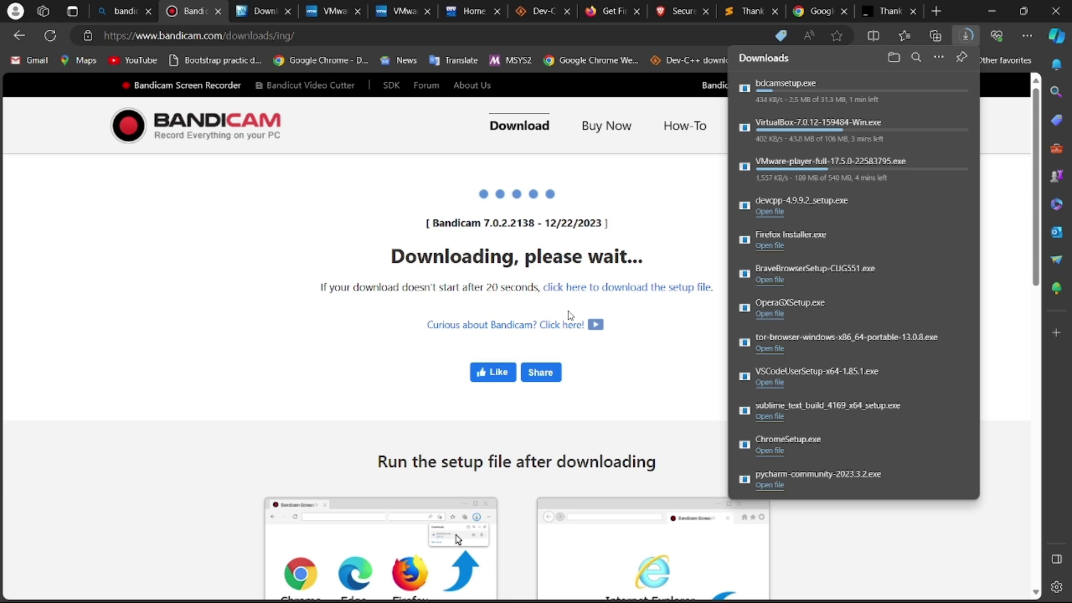
# Return to the Bing search results, replace the query with "Cisco packet download" and run the search.
pyautogui.click(124, 11)
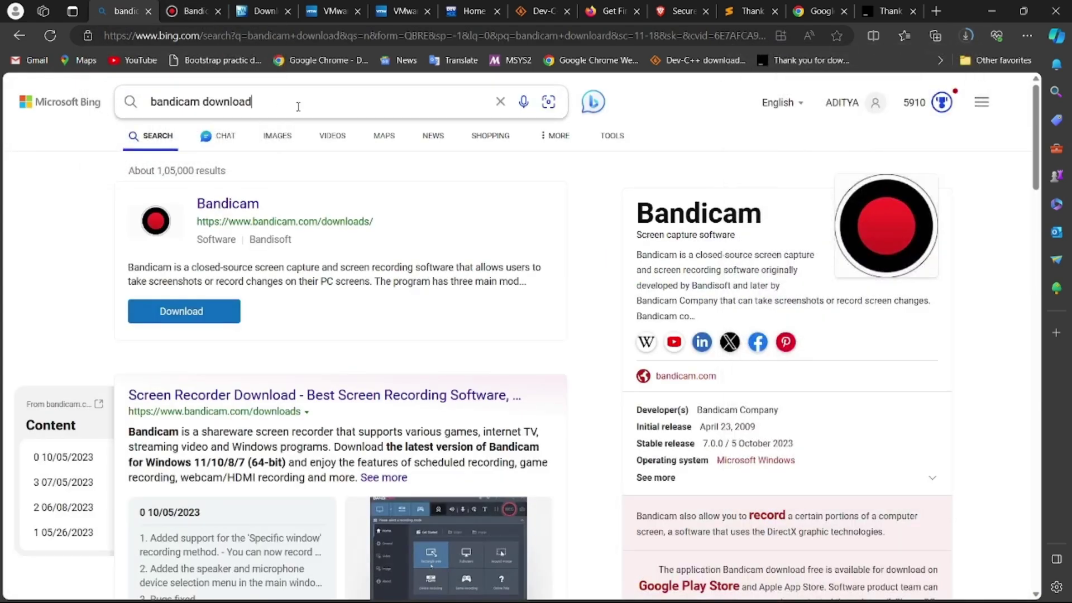
pyautogui.press('BackSpace')
pyautogui.press('BackSpace')
pyautogui.press('BackSpace')
pyautogui.press('BackSpace')
pyautogui.press('BackSpace')
pyautogui.press('BackSpace')
pyautogui.press('BackSpace')
pyautogui.press('BackSpace')
pyautogui.press('BackSpace')
pyautogui.press('BackSpace')
pyautogui.press('BackSpace')
pyautogui.press('BackSpace')
pyautogui.press('BackSpace')
pyautogui.press('BackSpace')
pyautogui.press('BackSpace')
pyautogui.press('BackSpace')
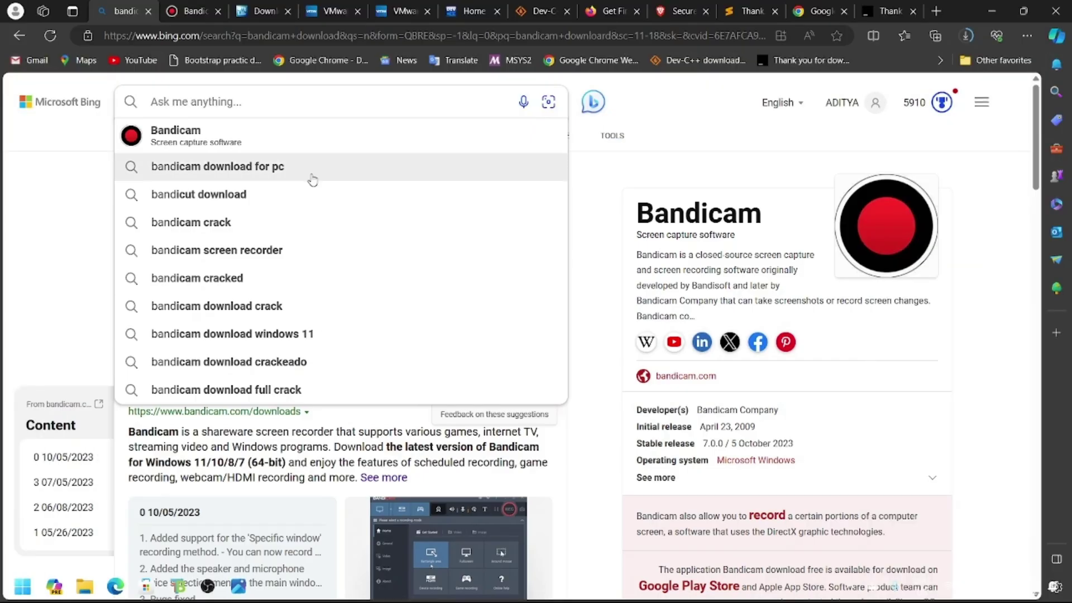
pyautogui.write('ci')
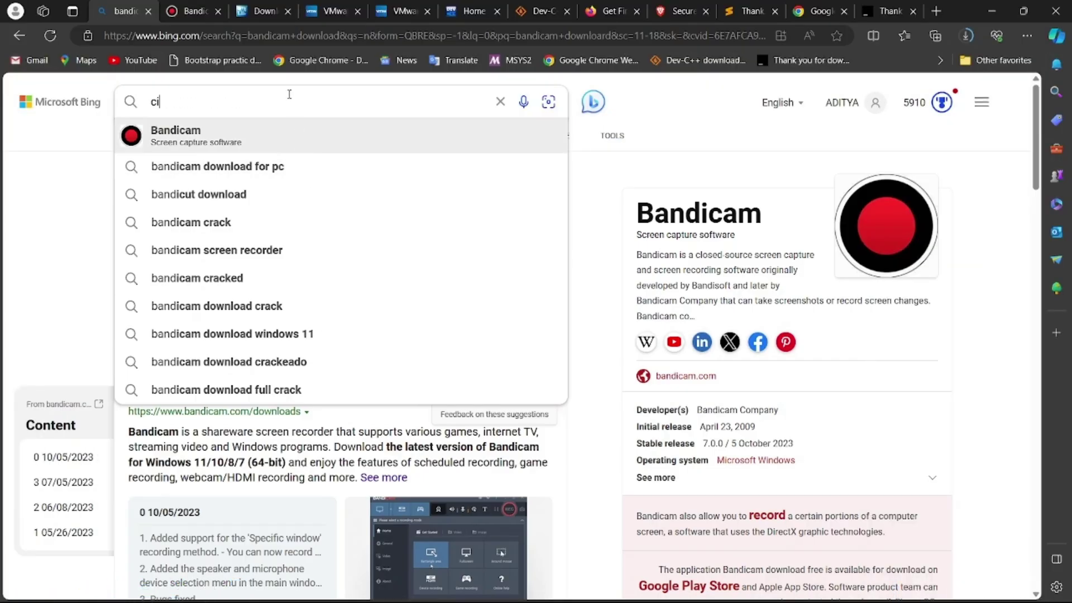
pyautogui.write('sco packet')
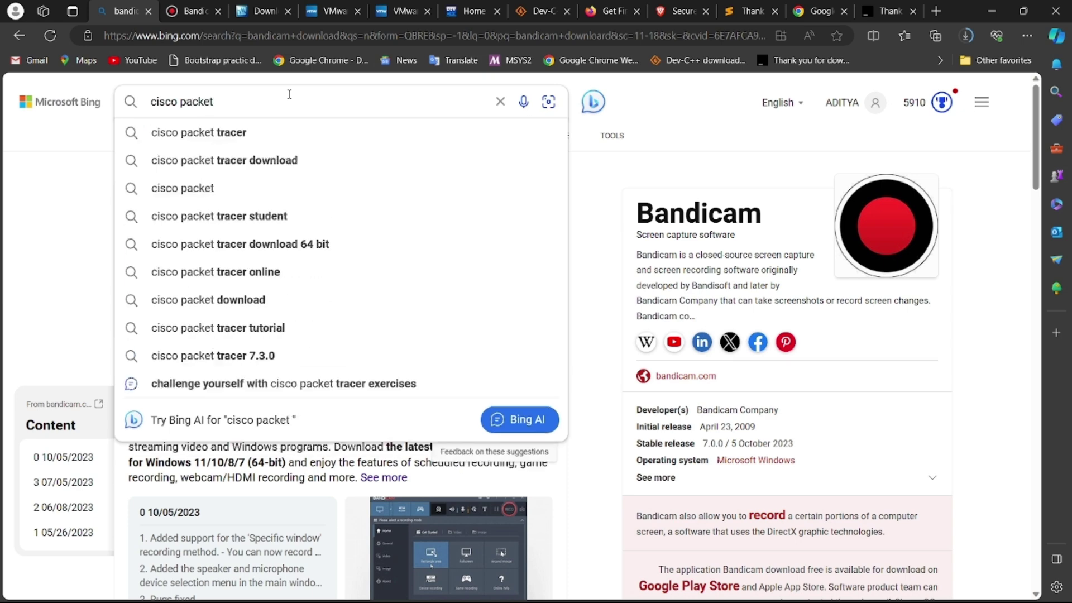
pyautogui.write('download')
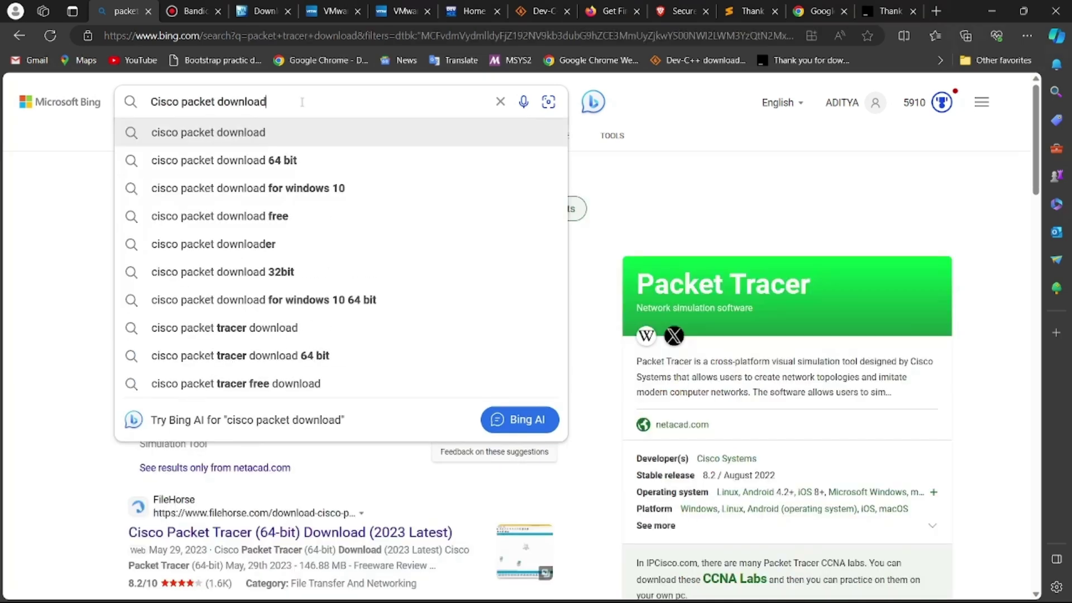
pyautogui.press('Return')
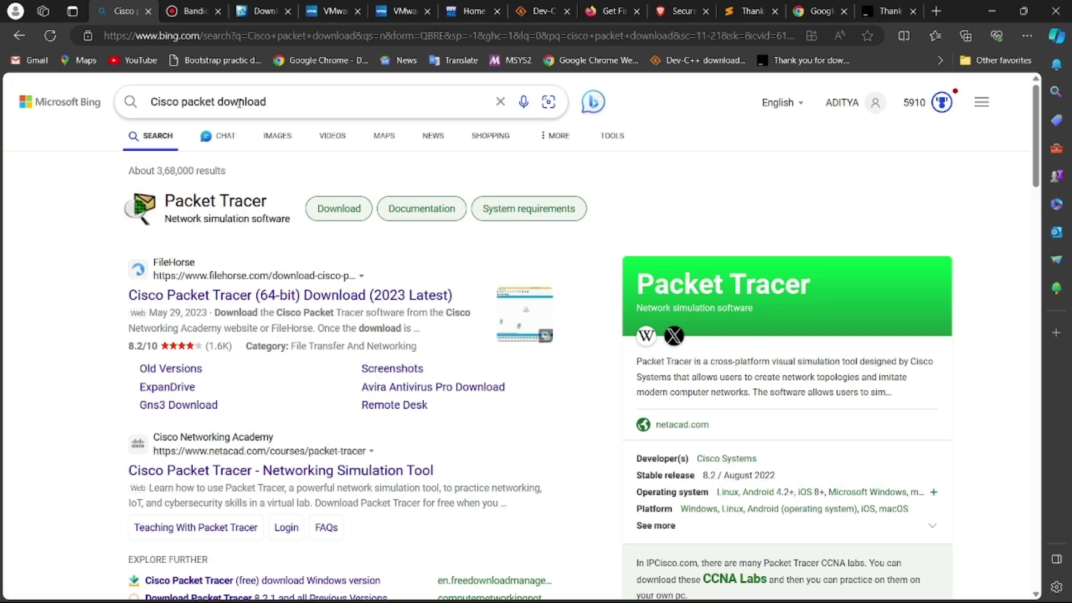
# Download Cisco Packet Tracer 7.3.0 (64-bit) from its FileHorse page, dismissing the advertisements and blocking the site's notifications.
pyautogui.doubleClick(246, 296)
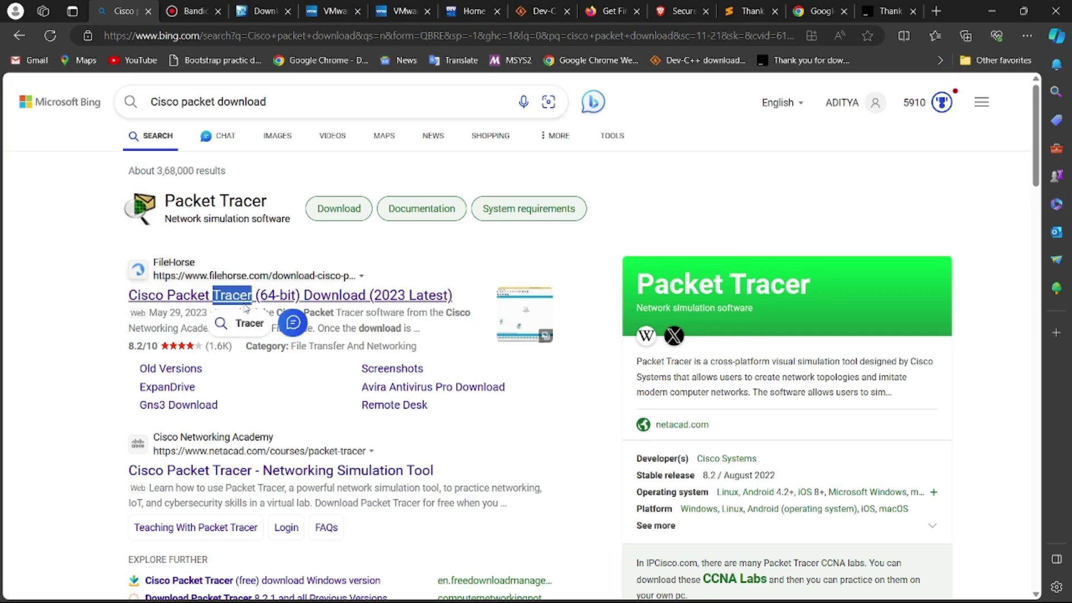
pyautogui.click(287, 295)
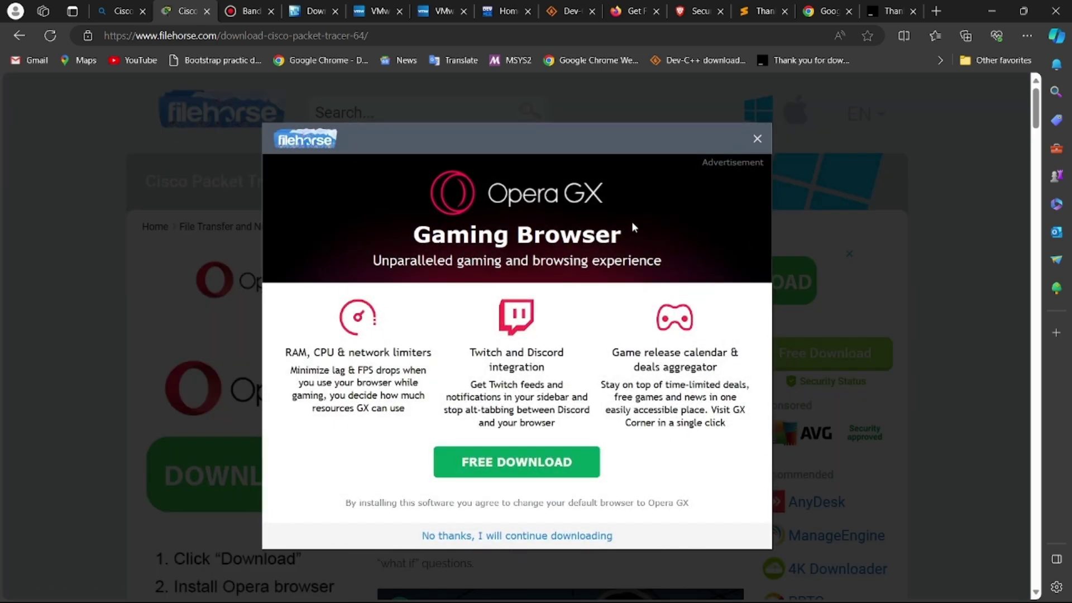
pyautogui.click(758, 139)
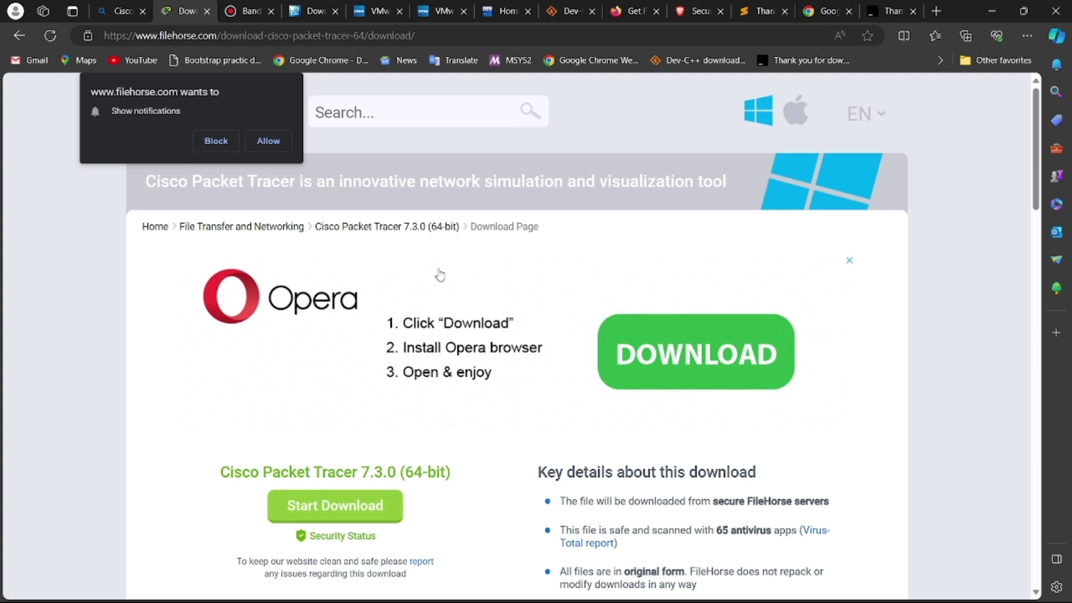
pyautogui.click(218, 141)
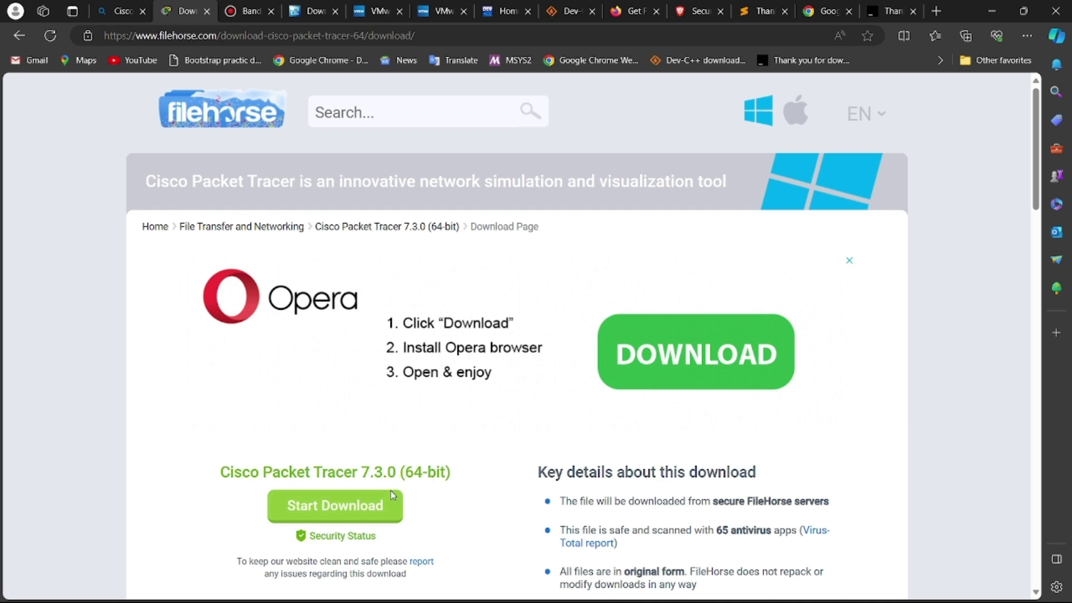
pyautogui.click(364, 507)
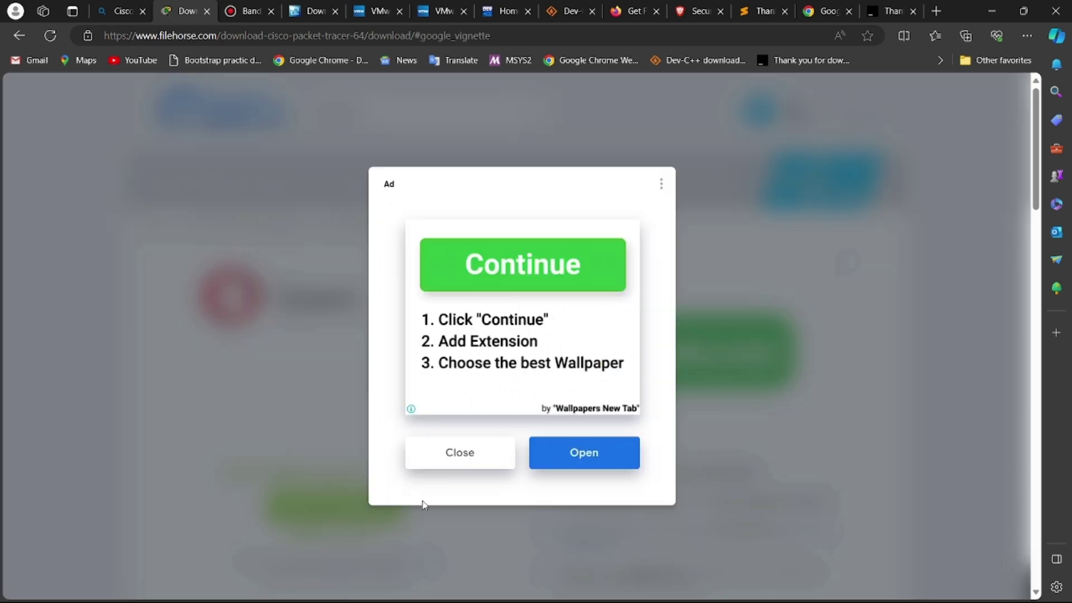
pyautogui.click(453, 462)
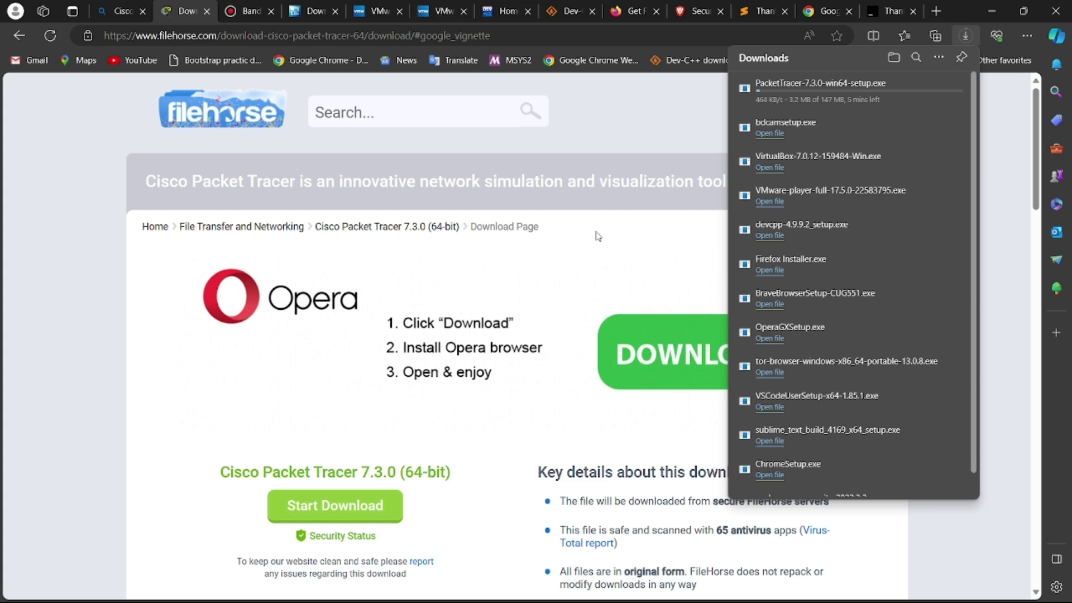
# Return to the Bing search results, reopen the FileHorse Cisco Packet Tracer page to review its download option, and close that page.
pyautogui.click(122, 12)
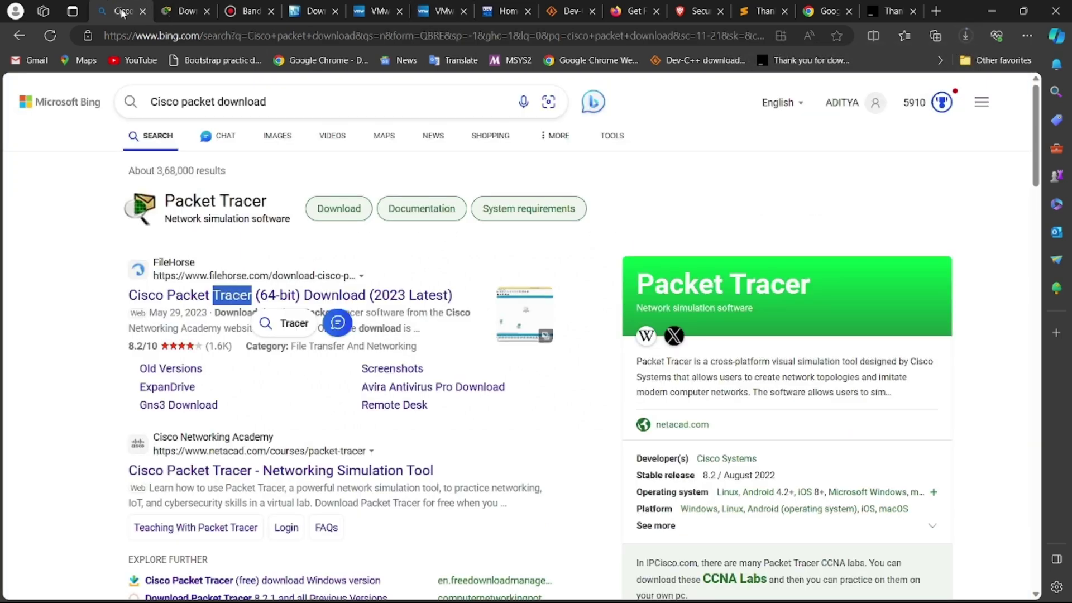
pyautogui.click(383, 242)
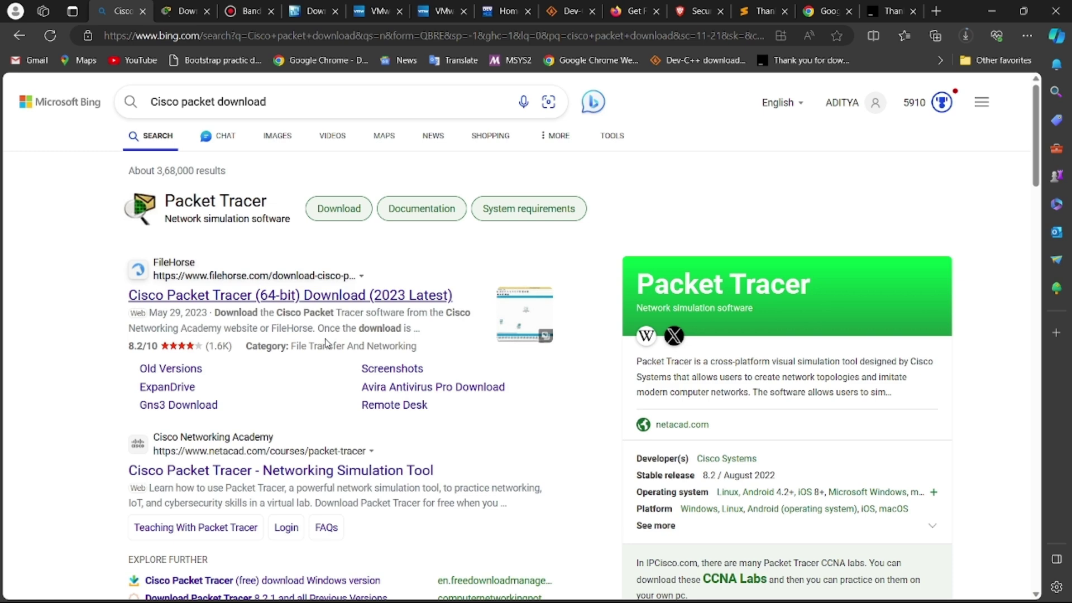
pyautogui.scroll(-1, 326, 342)
pyautogui.scroll(1, 326, 342)
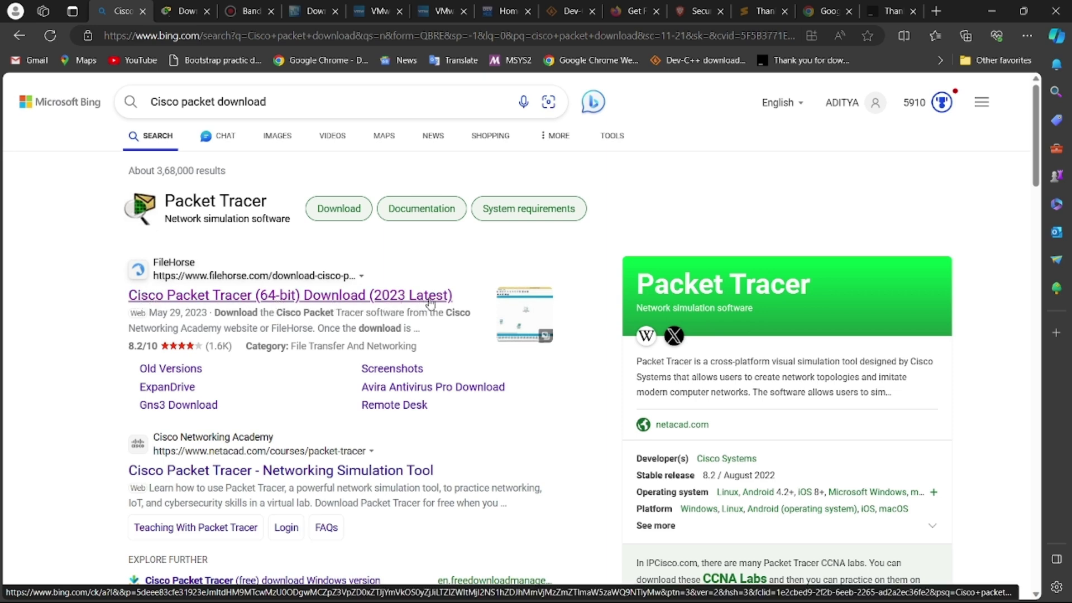
pyautogui.click(179, 301)
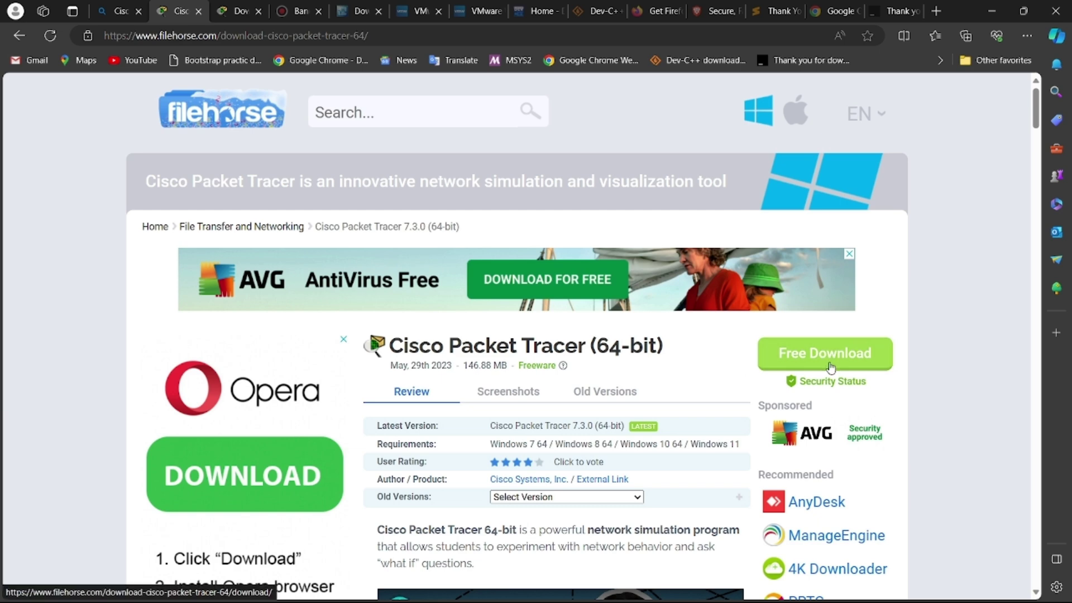
pyautogui.click(198, 13)
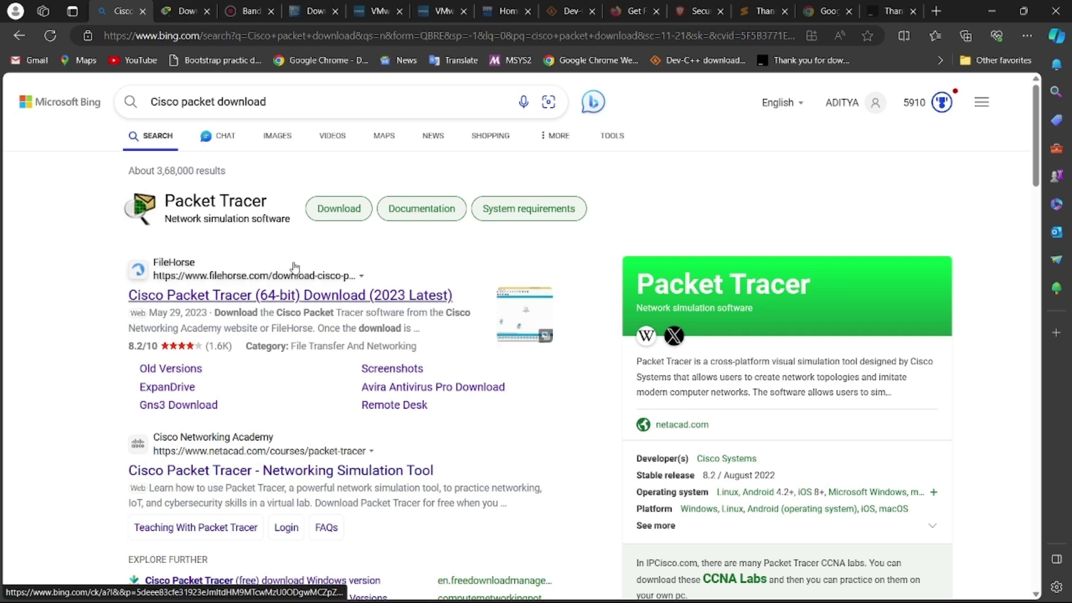
# Open Cisco Networking Academy's Packet Tracer page from the results and follow its Skills For All link to the login page.
pyautogui.scroll(-2, 285, 284)
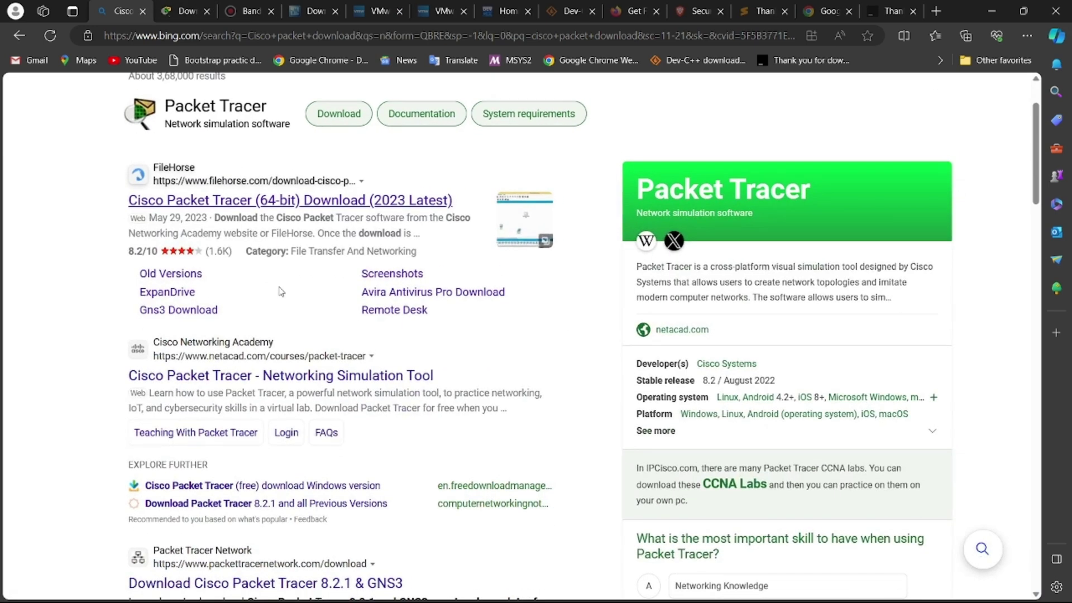
pyautogui.click(243, 343)
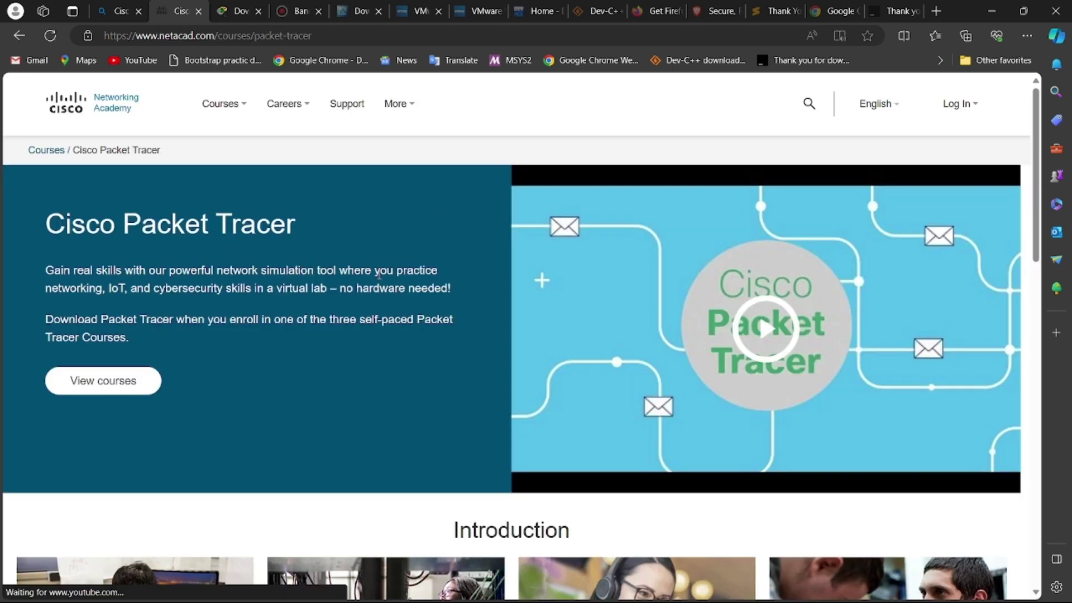
pyautogui.scroll(-10, 374, 285)
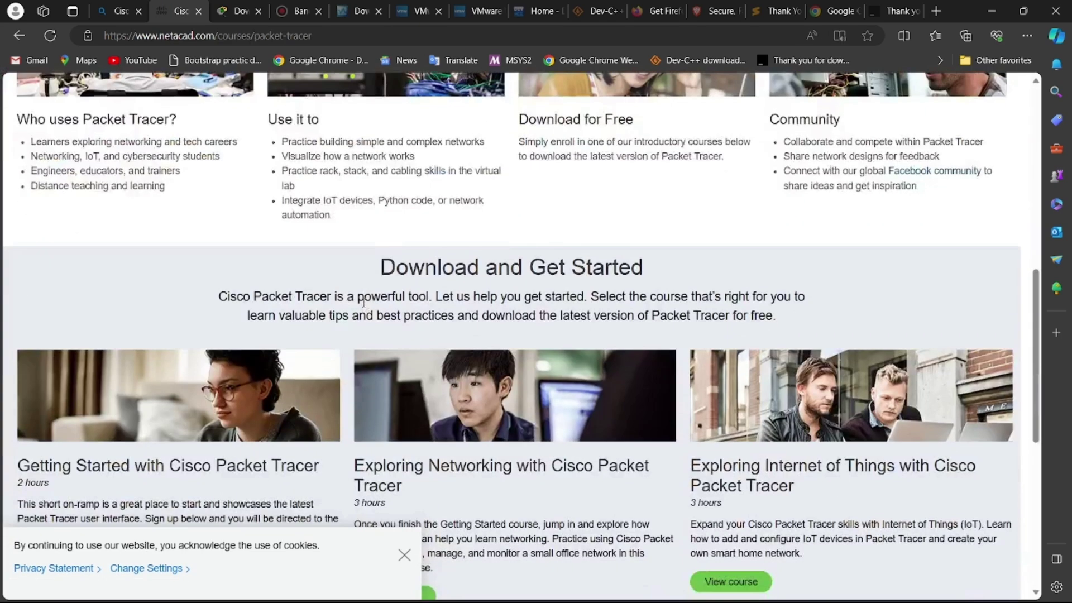
pyautogui.scroll(-9, 363, 303)
pyautogui.scroll(19, 364, 304)
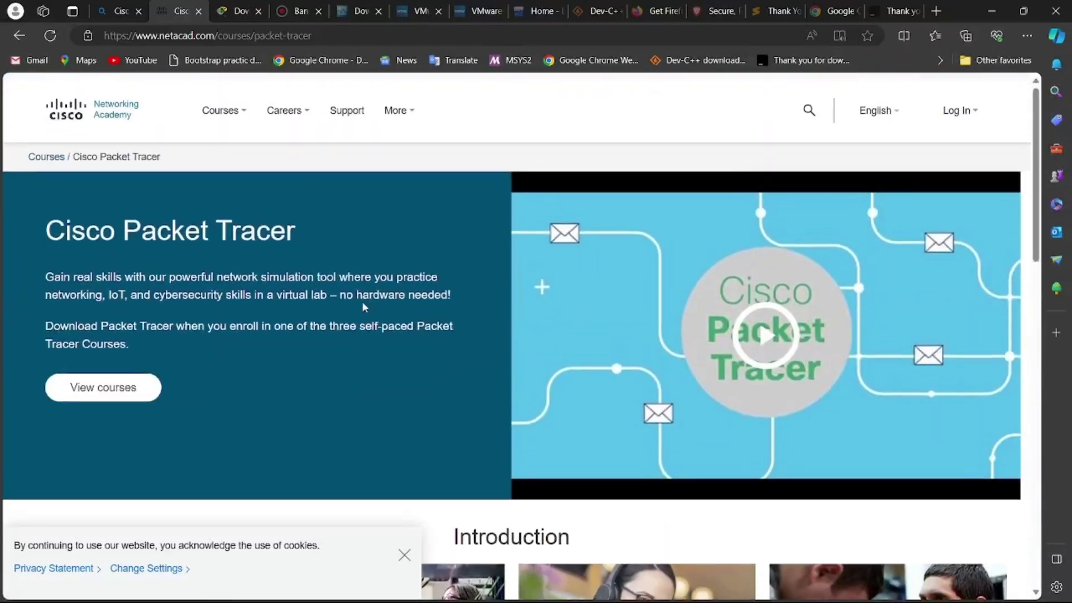
pyautogui.click(103, 383)
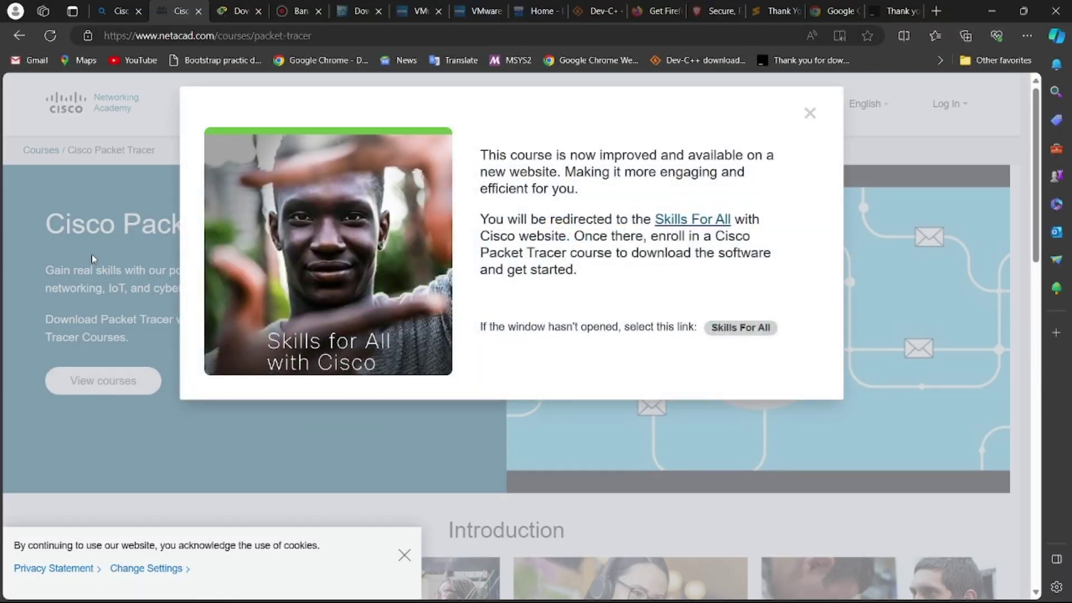
pyautogui.click(696, 222)
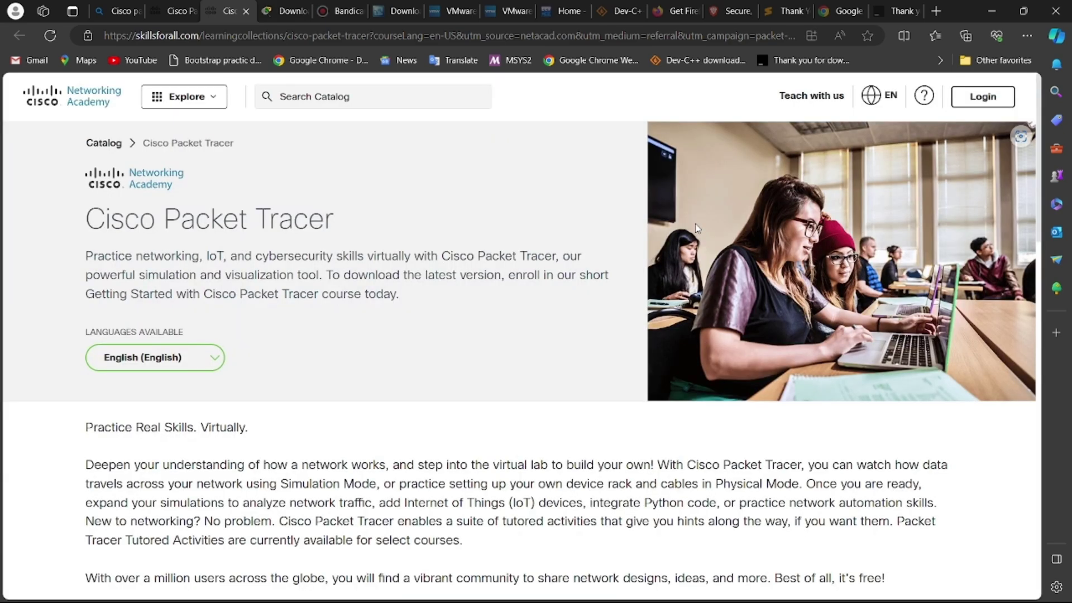
pyautogui.click(988, 97)
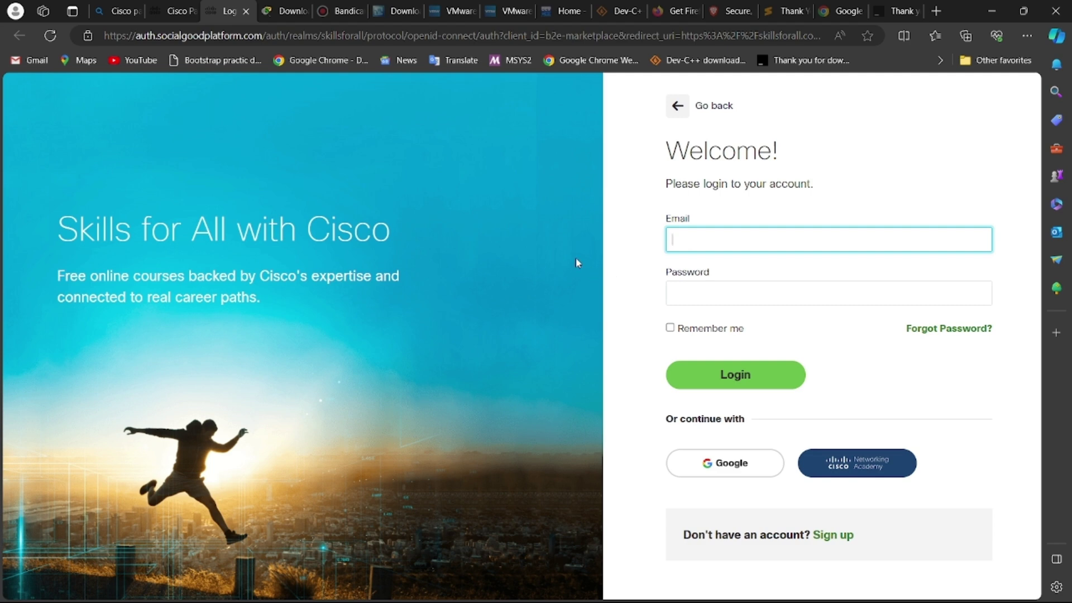
# Switch between the FileHorse and Cisco pages and review the Cisco Packet Tracer 7.3.0 download details on FileHorse.
pyautogui.click(283, 10)
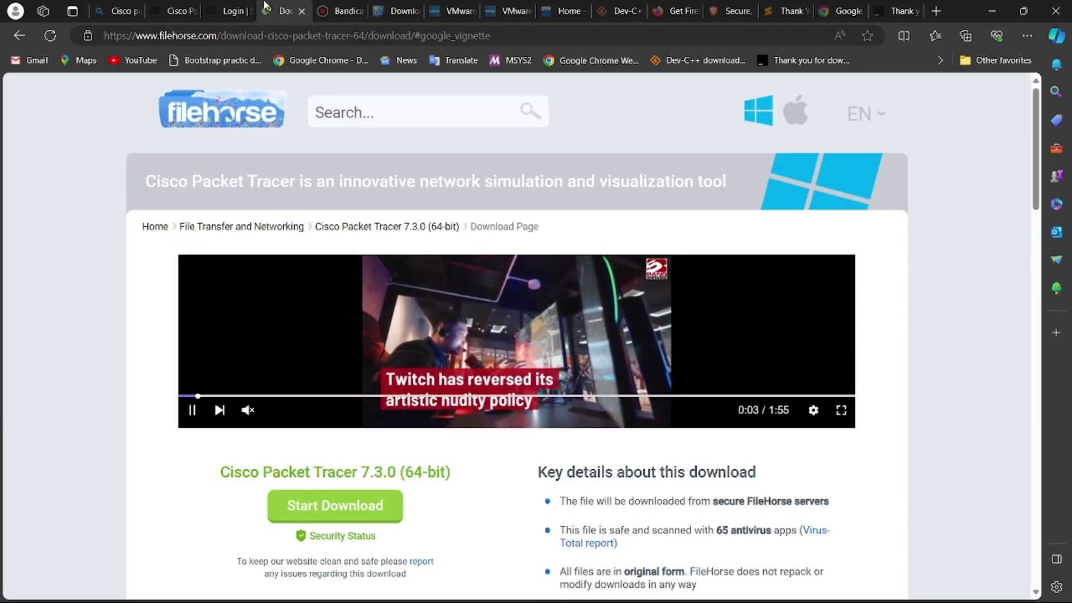
pyautogui.click(172, 10)
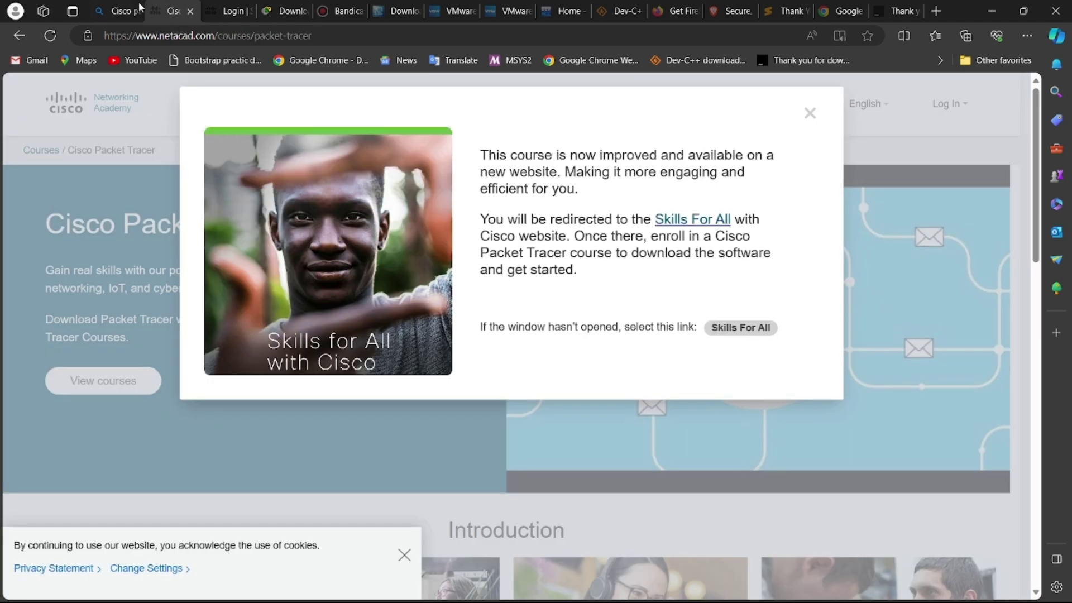
pyautogui.click(226, 12)
pyautogui.click(291, 11)
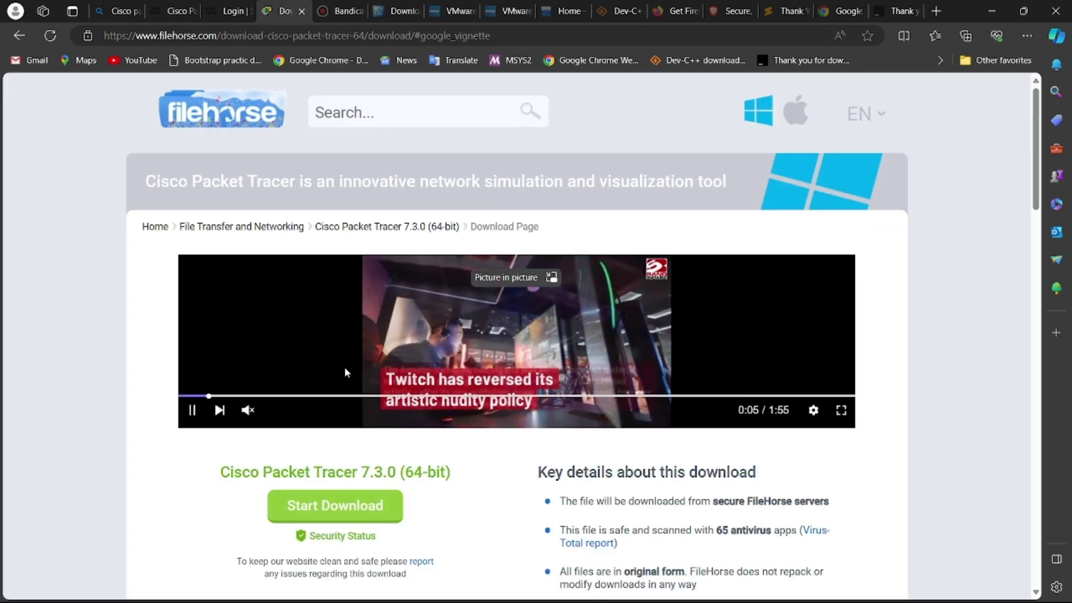
pyautogui.scroll(-3, 344, 366)
pyautogui.scroll(2, 338, 310)
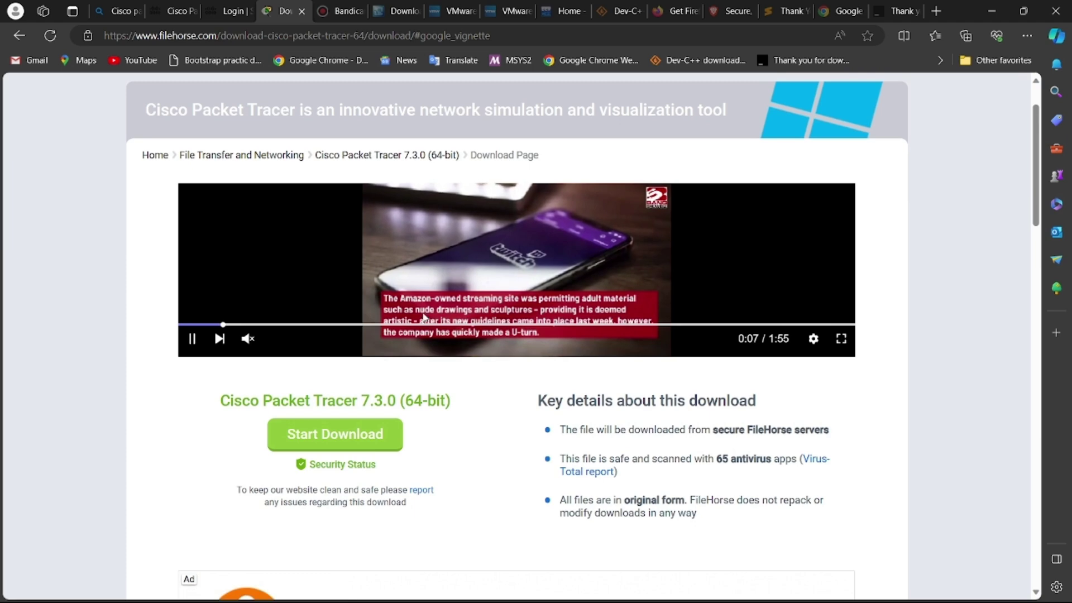
pyautogui.scroll(2, 364, 491)
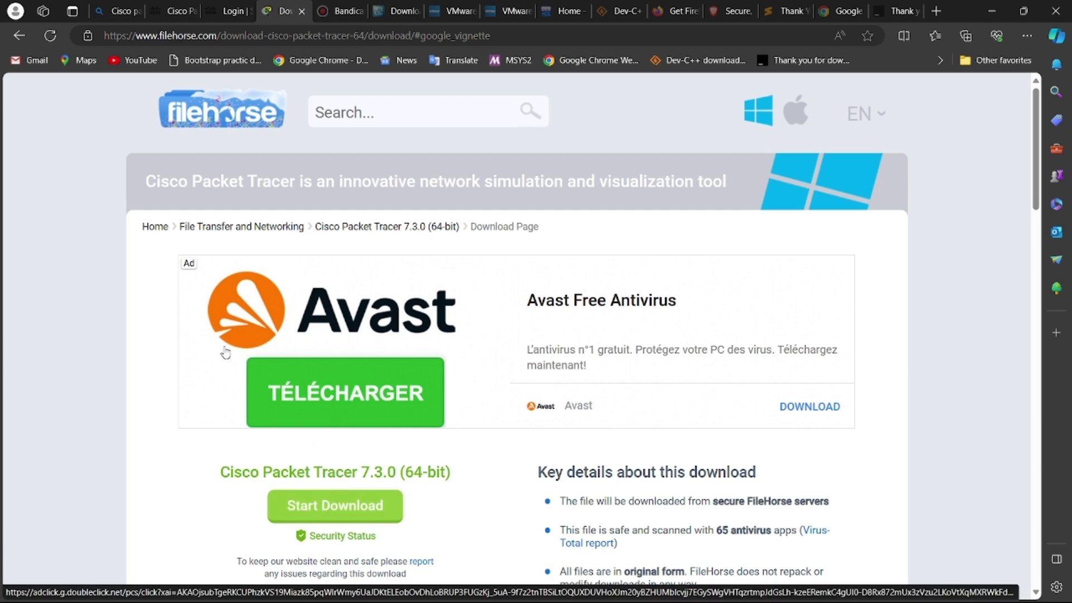
# Review the login and sign-up options on the Skills for All with Cisco login page and close that page.
pyautogui.click(219, 10)
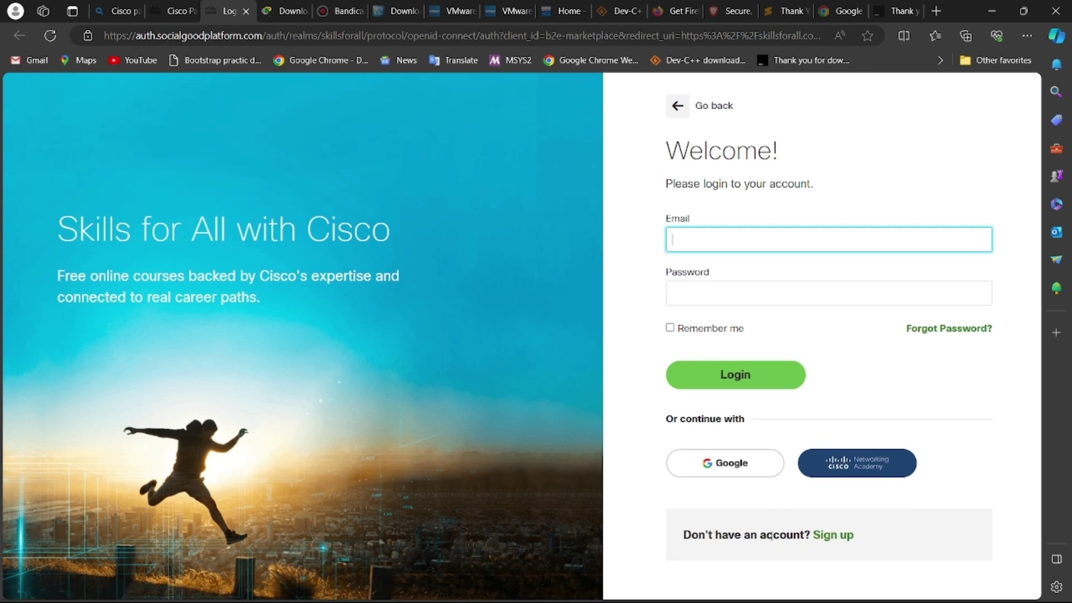
pyautogui.doubleClick(799, 536)
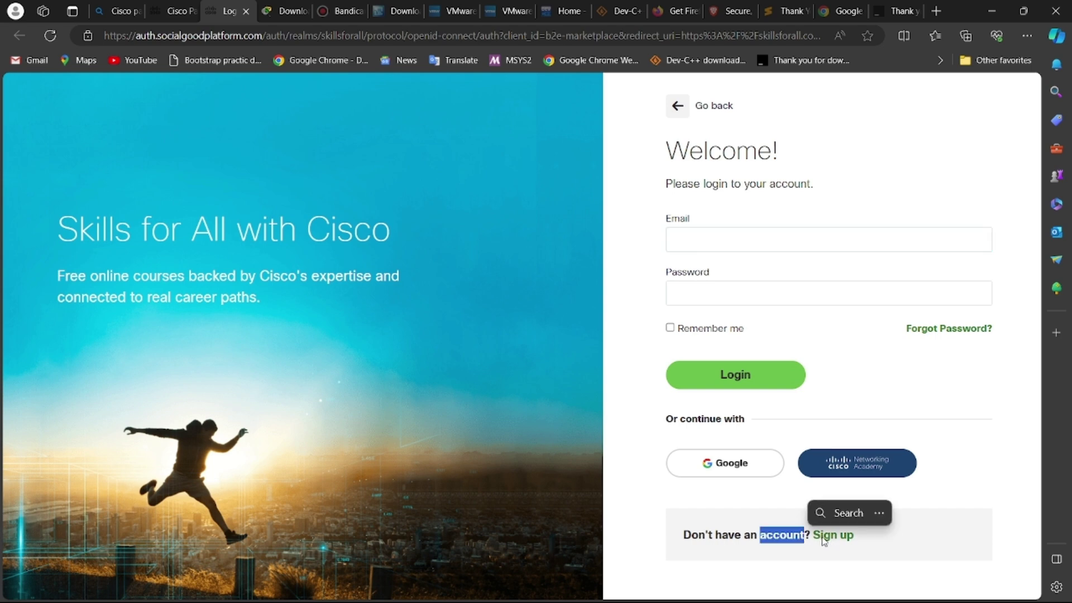
pyautogui.click(842, 563)
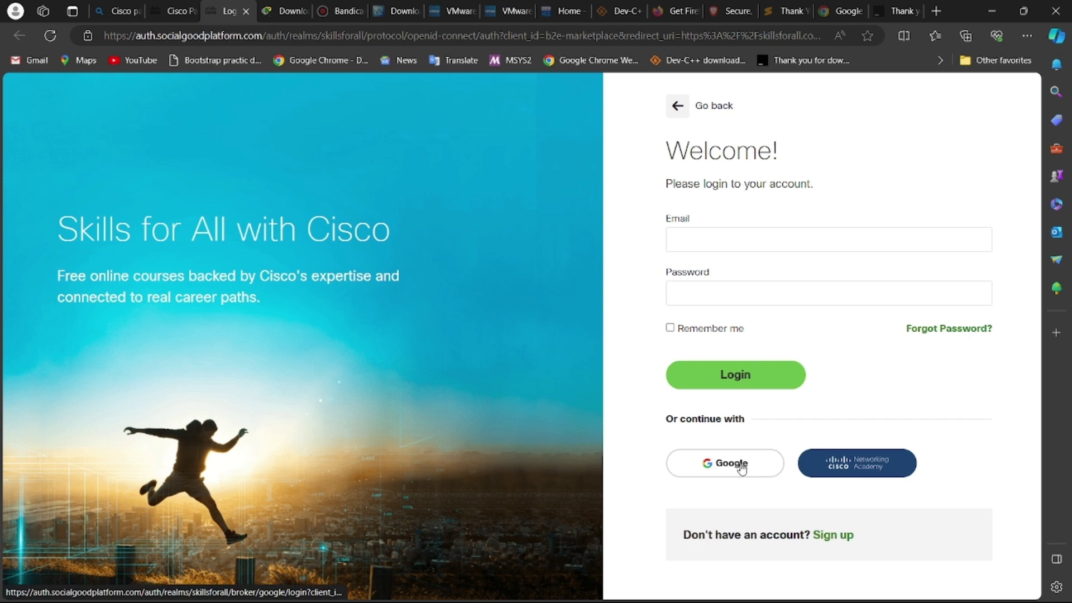
pyautogui.click(246, 11)
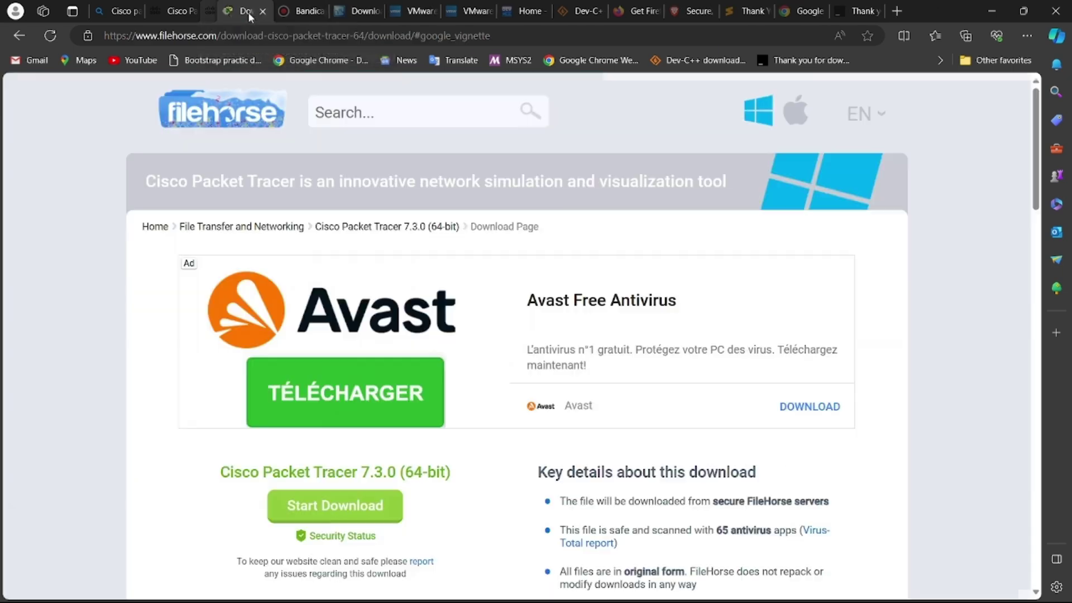
# Close the Cisco Networking Academy page and return to the Bing results for Cisco Packet Tracer.
pyautogui.click(185, 10)
pyautogui.click(192, 11)
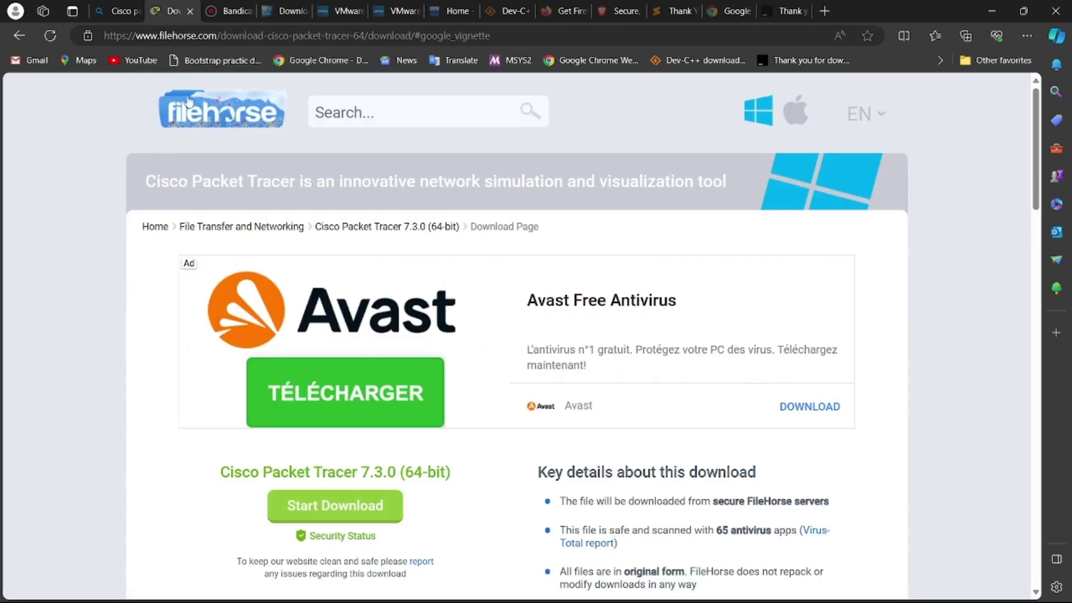
pyautogui.click(122, 11)
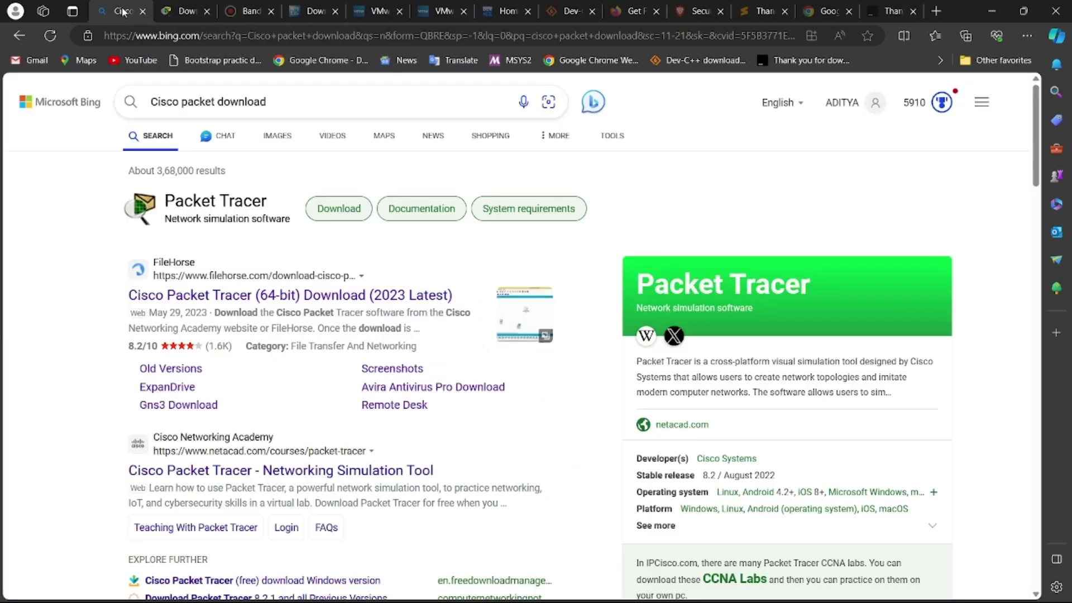
pyautogui.click(304, 102)
pyautogui.press('BackSpace')
pyautogui.press('BackSpace')
pyautogui.press('BackSpace')
pyautogui.press('BackSpace')
pyautogui.press('BackSpace')
pyautogui.press('BackSpace')
pyautogui.press('BackSpace')
pyautogui.press('BackSpace')
pyautogui.press('BackSpace')
pyautogui.press('BackSpace')
pyautogui.press('BackSpace')
pyautogui.press('BackSpace')
pyautogui.press('BackSpace')
pyautogui.press('BackSpace')
pyautogui.press('BackSpace')
pyautogui.press('BackSpace')
pyautogui.press('BackSpace')
pyautogui.press('BackSpace')
pyautogui.press('BackSpace')
pyautogui.press('BackSpace')
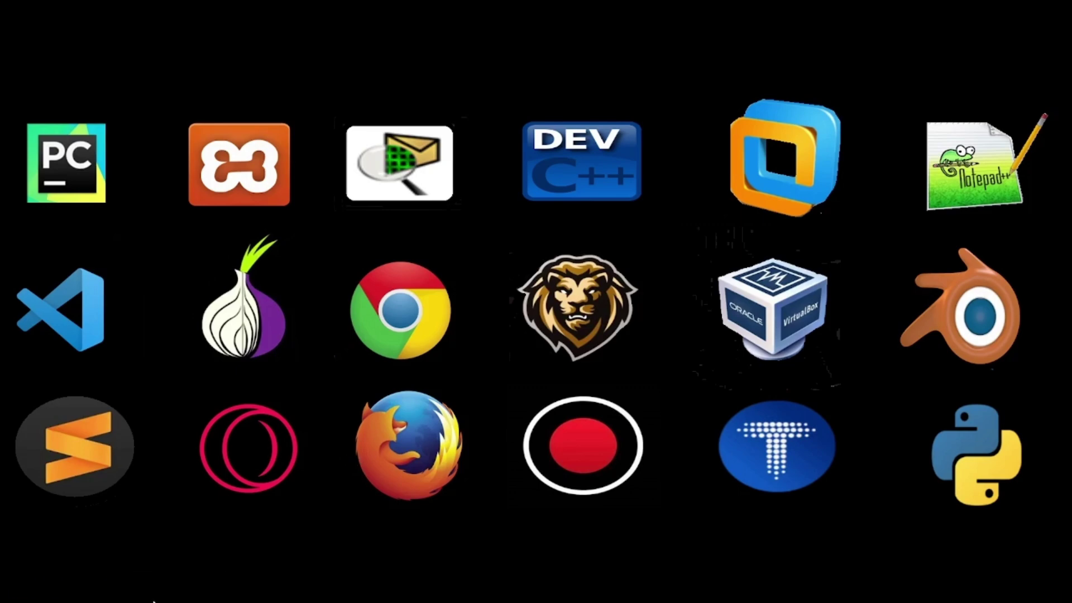
# Switch back to Microsoft Edge and search Bing for "typing master download".
pyautogui.moveTo(121, 594)
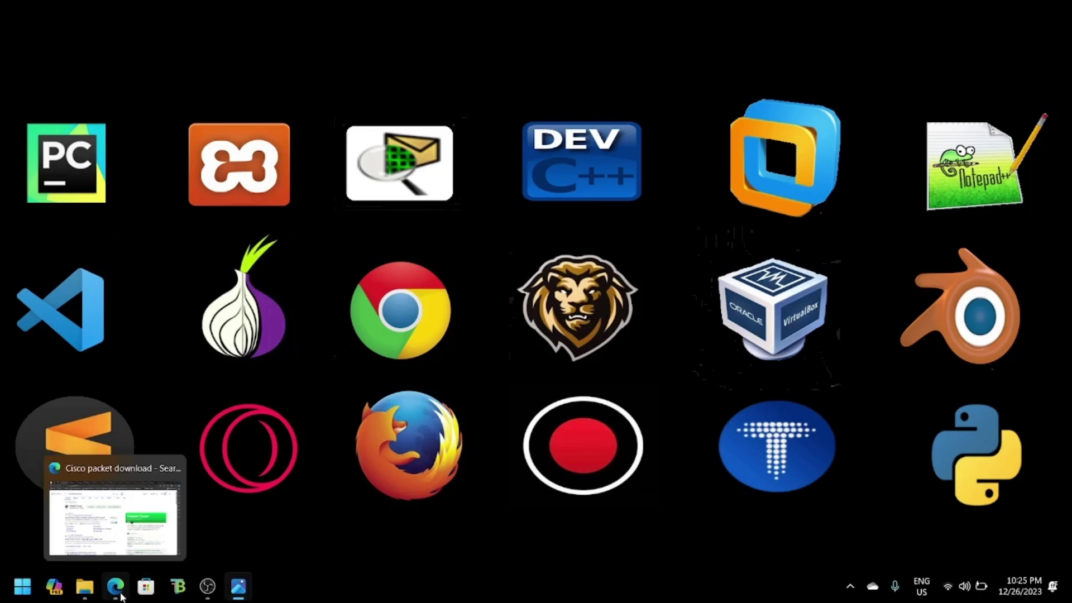
pyautogui.click(121, 595)
pyautogui.click(327, 100)
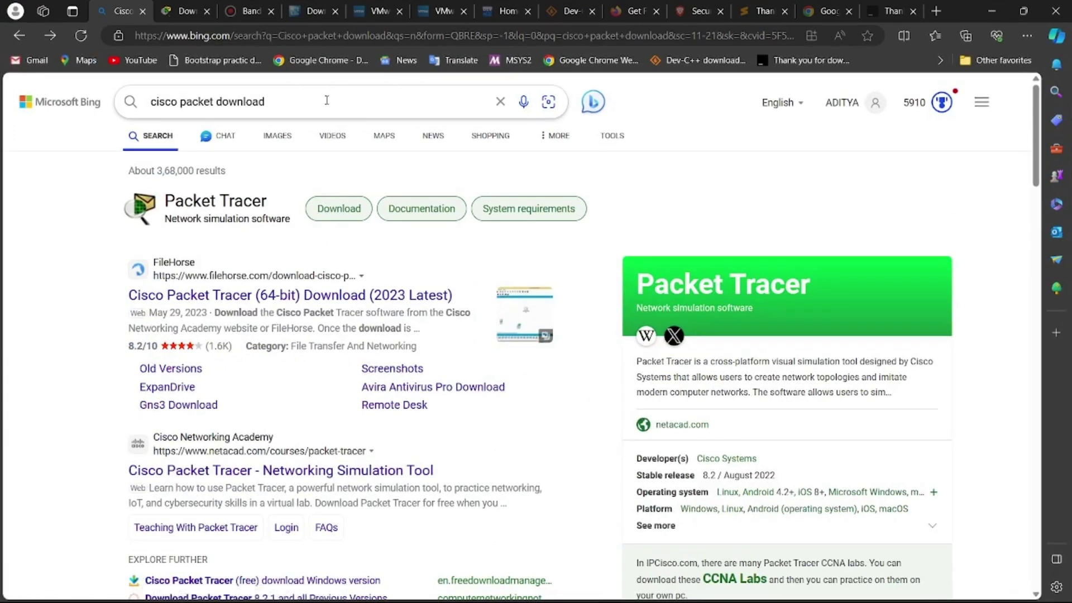
pyautogui.press('BackSpace')
pyautogui.press('BackSpace')
pyautogui.press('BackSpace')
pyautogui.press('BackSpace')
pyautogui.press('BackSpace')
pyautogui.press('BackSpace')
pyautogui.press('BackSpace')
pyautogui.press('BackSpace')
pyautogui.press('BackSpace')
pyautogui.press('BackSpace')
pyautogui.press('BackSpace')
pyautogui.press('BackSpace')
pyautogui.press('BackSpace')
pyautogui.press('BackSpace')
pyautogui.press('BackSpace')
pyautogui.press('BackSpace')
pyautogui.press('BackSpace')
pyautogui.press('BackSpace')
pyautogui.press('BackSpace')
pyautogui.press('BackSpace')
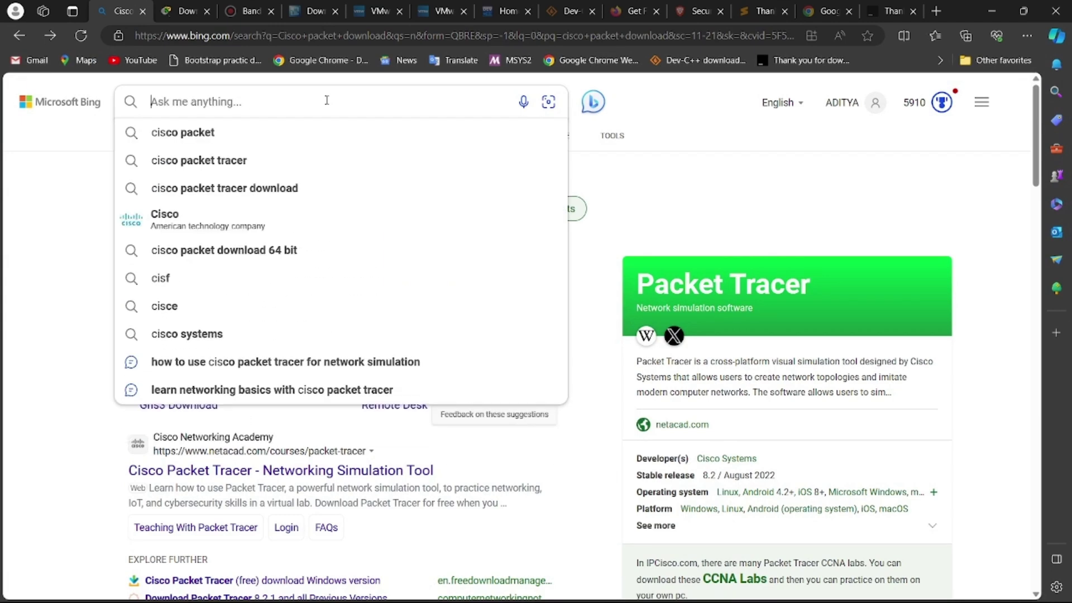
pyautogui.write('typin')
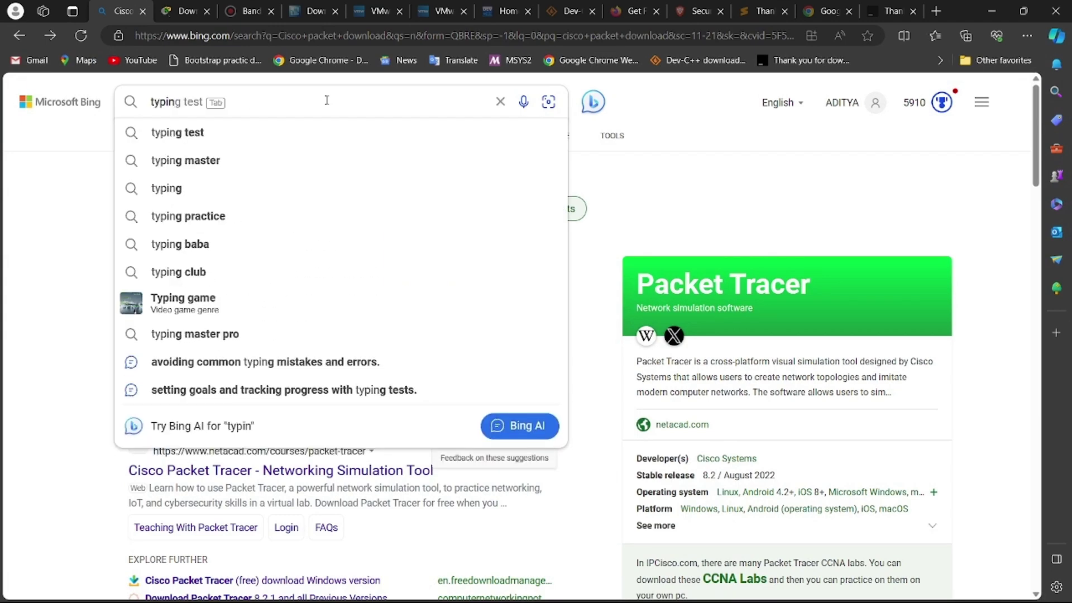
pyautogui.write('g master ')
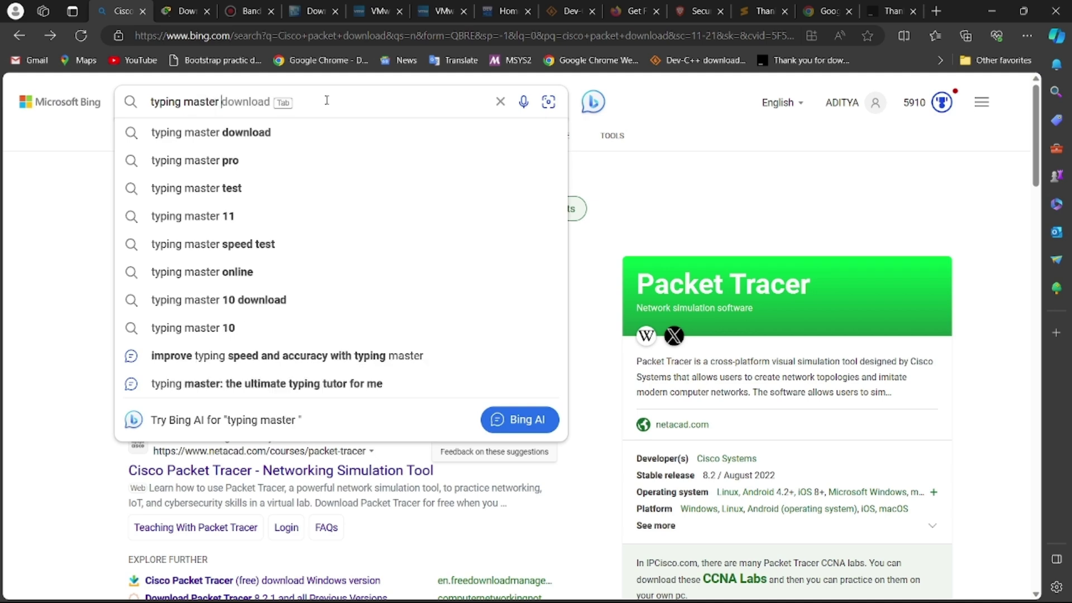
pyautogui.write('download')
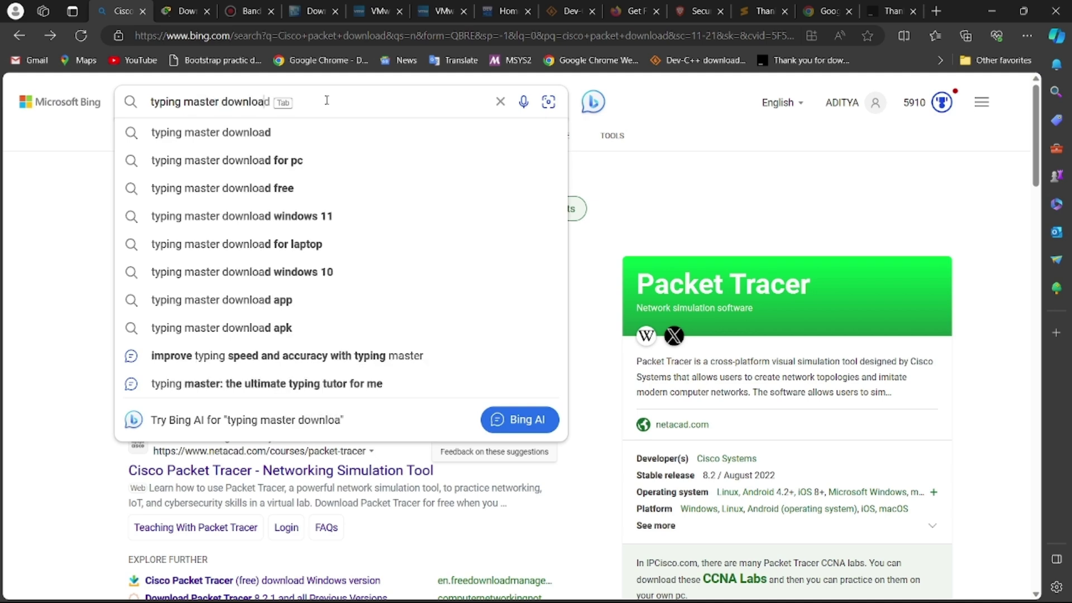
pyautogui.press('Return')
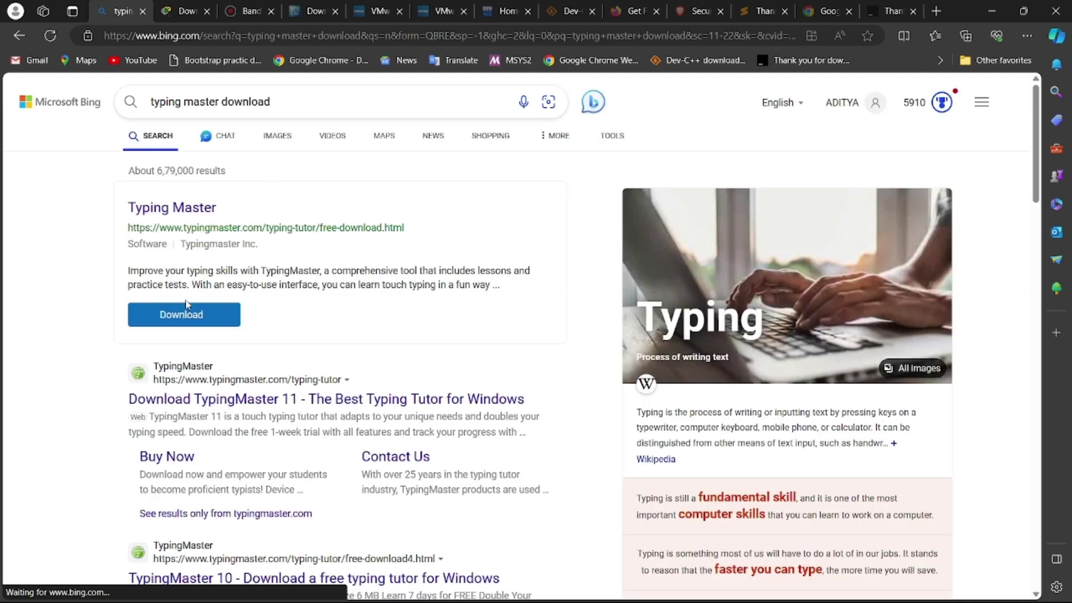
# Download the TypingMaster 11 installer from the TypingMaster free download page and dismiss the download instructions.
pyautogui.click(194, 314)
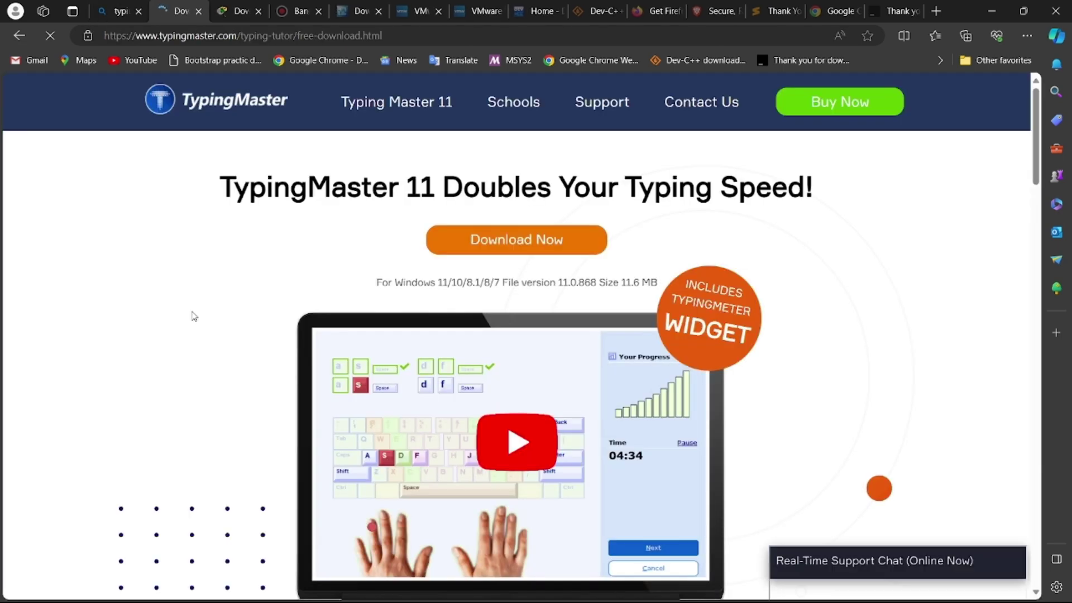
pyautogui.scroll(-5, 194, 316)
pyautogui.scroll(6, 193, 313)
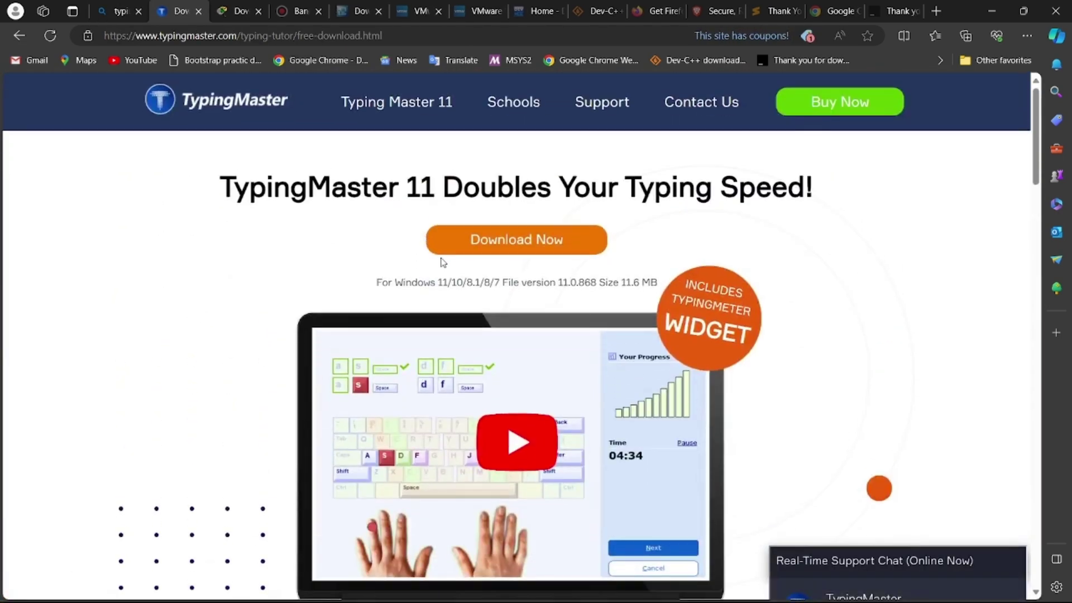
pyautogui.click(477, 241)
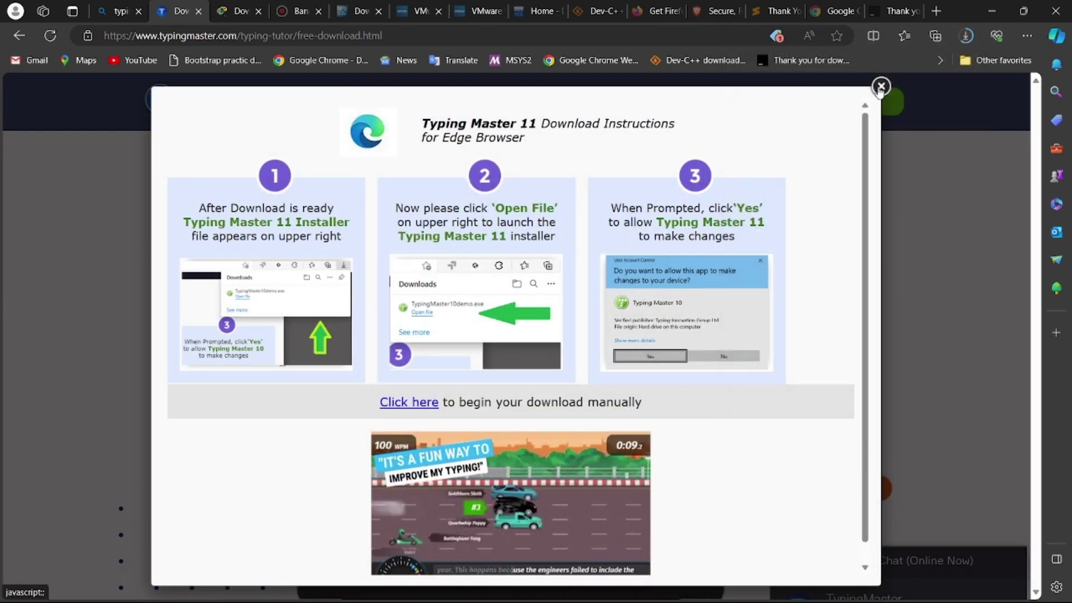
pyautogui.click(881, 88)
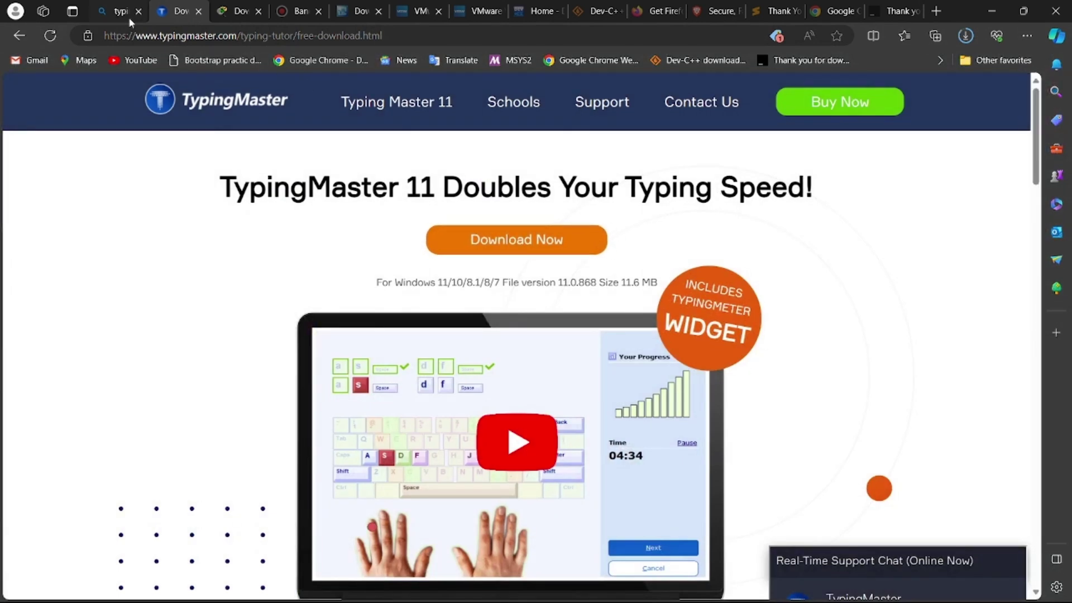
# Return to the Bing results and search for "Notepad++ download".
pyautogui.click(130, 21)
pyautogui.click(297, 100)
pyautogui.press('BackSpace')
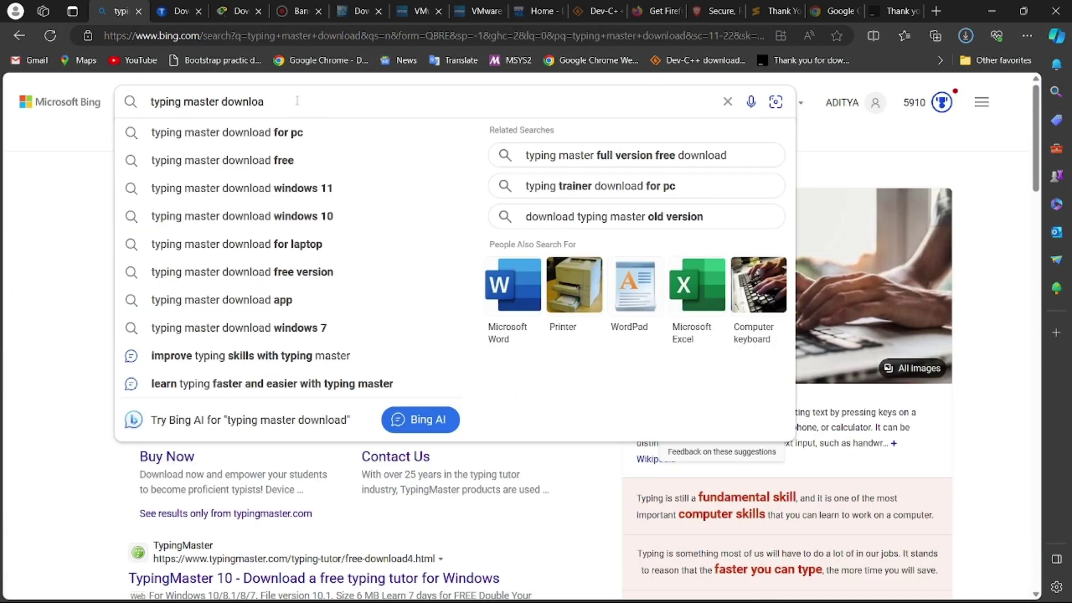
pyautogui.press('BackSpace')
pyautogui.press('BackSpace')
pyautogui.press('BackSpace')
pyautogui.press('BackSpace')
pyautogui.press('BackSpace')
pyautogui.press('BackSpace')
pyautogui.press('BackSpace')
pyautogui.press('BackSpace')
pyautogui.press('BackSpace')
pyautogui.press('BackSpace')
pyautogui.press('BackSpace')
pyautogui.press('BackSpace')
pyautogui.press('BackSpace')
pyautogui.press('BackSpace')
pyautogui.press('BackSpace')
pyautogui.press('BackSpace')
pyautogui.press('BackSpace')
pyautogui.press('BackSpace')
pyautogui.press('BackSpace')
pyautogui.press('BackSpace')
pyautogui.write('No')
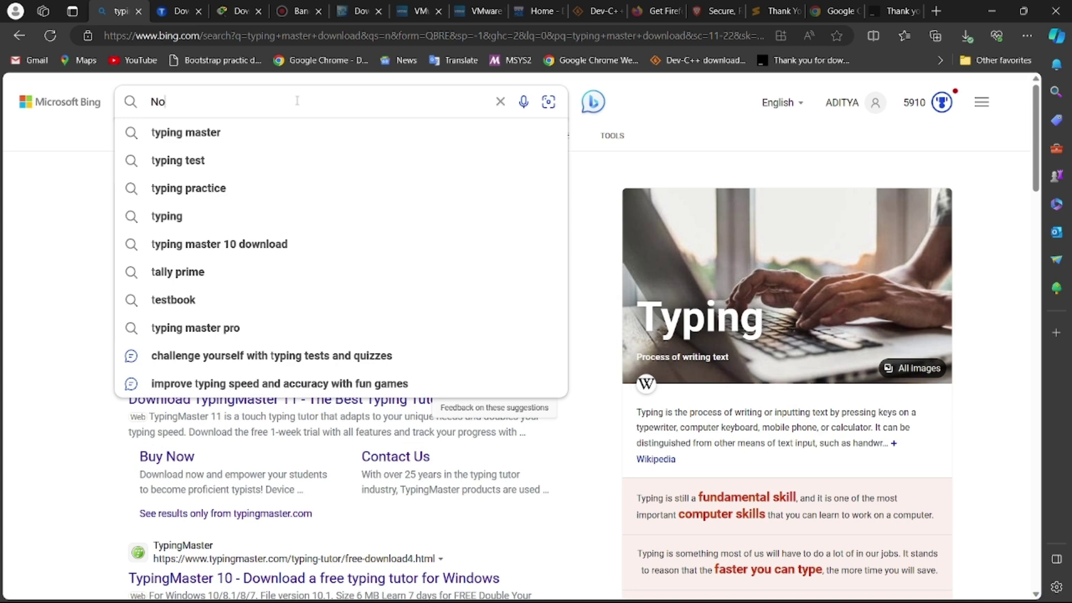
pyautogui.write('te[p[ad')
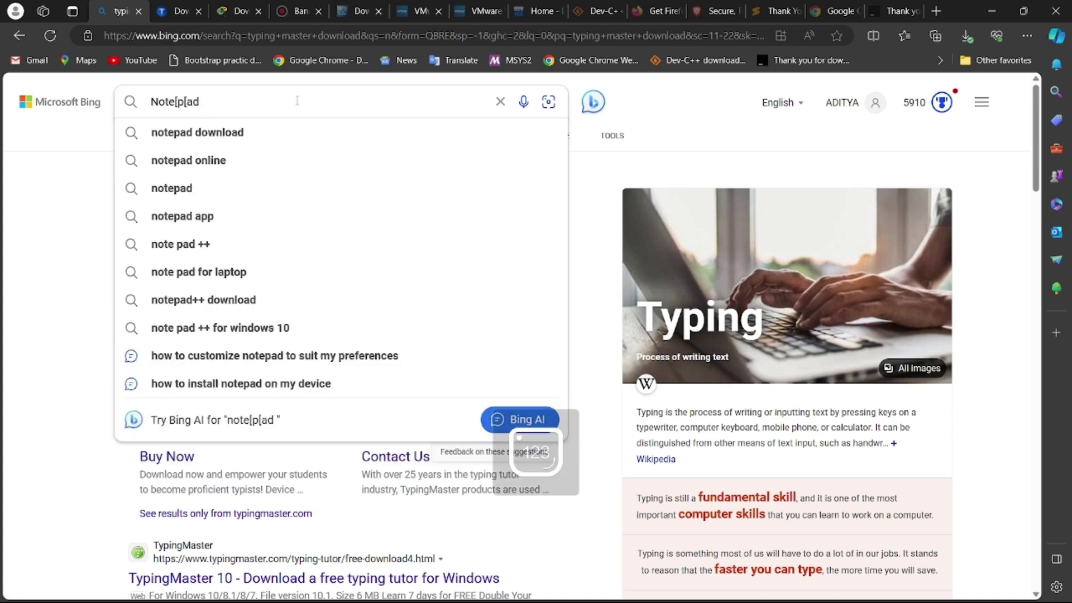
pyautogui.write(' ++')
pyautogui.press('BackSpace')
pyautogui.press('BackSpace')
pyautogui.press('BackSpace')
pyautogui.press('BackSpace')
pyautogui.press('BackSpace')
pyautogui.press('BackSpace')
pyautogui.press('BackSpace')
pyautogui.press('BackSpace')
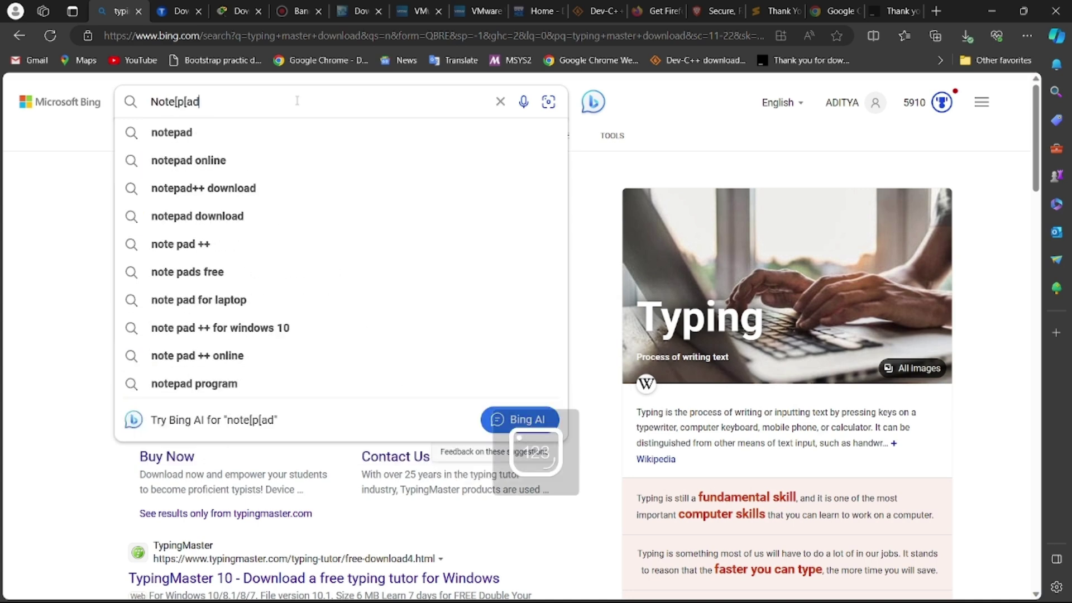
pyautogui.write('pad ')
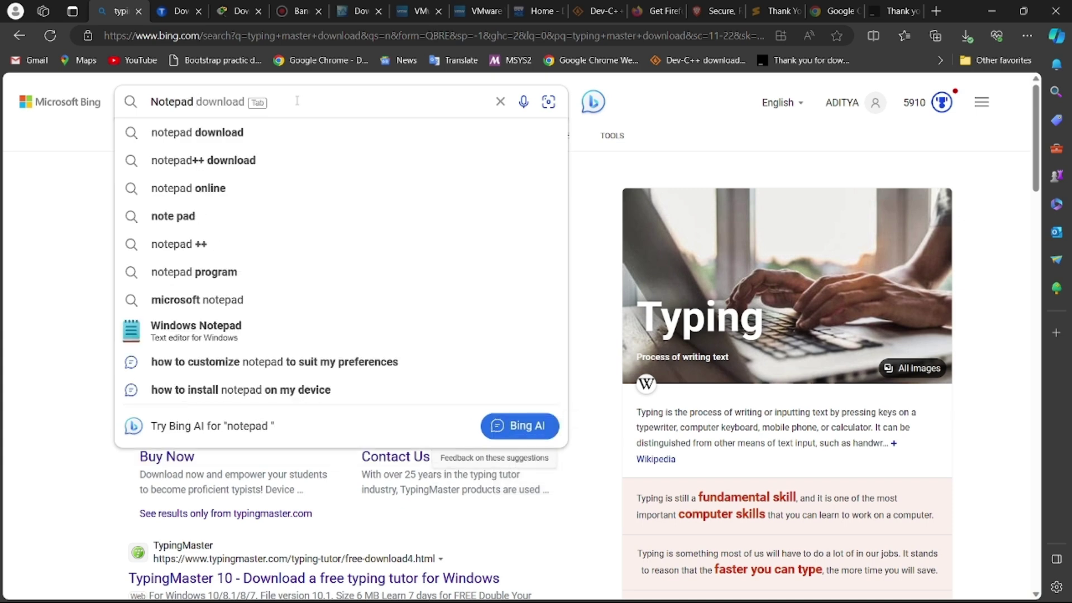
pyautogui.write('download')
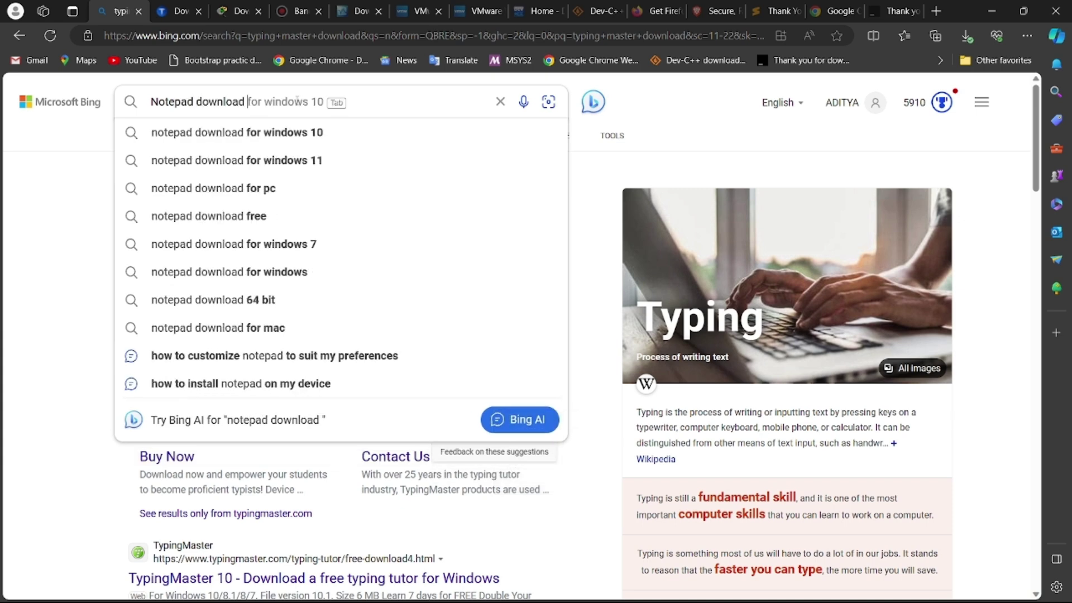
pyautogui.press('BackSpace')
pyautogui.write('++')
pyautogui.press('Return')
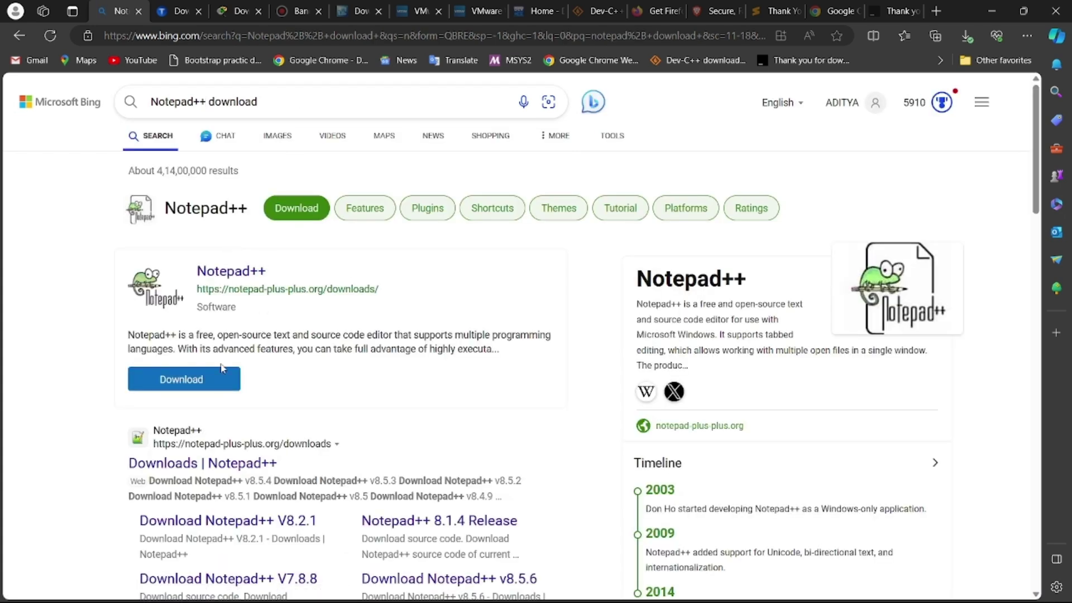
# Open the official Notepad++ downloads page from the results and download the 64-bit x64 installer of version 8.6.
pyautogui.click(212, 378)
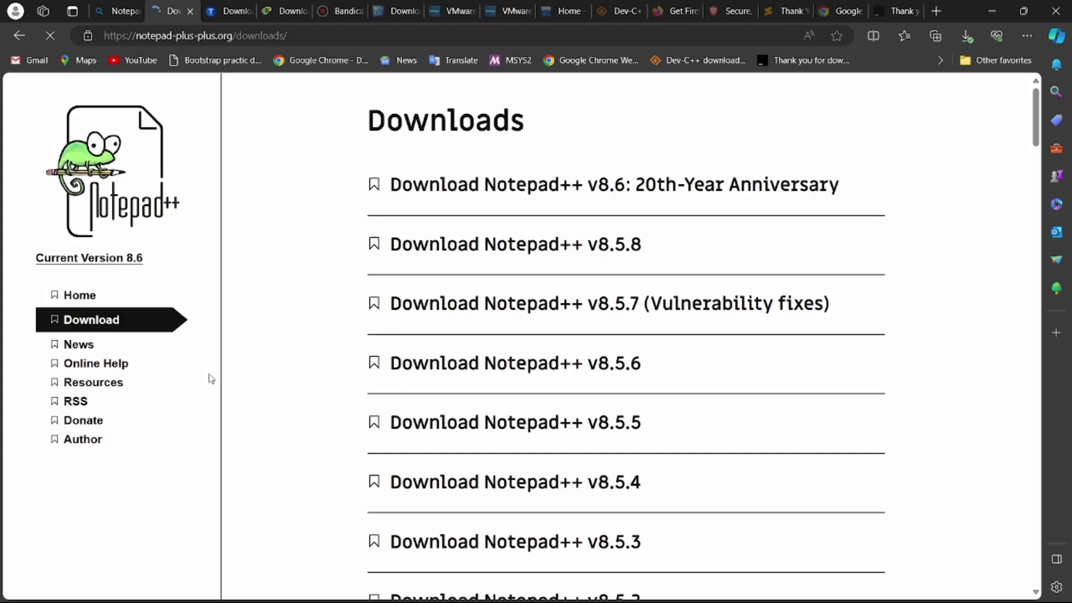
pyautogui.scroll(-15, 508, 380)
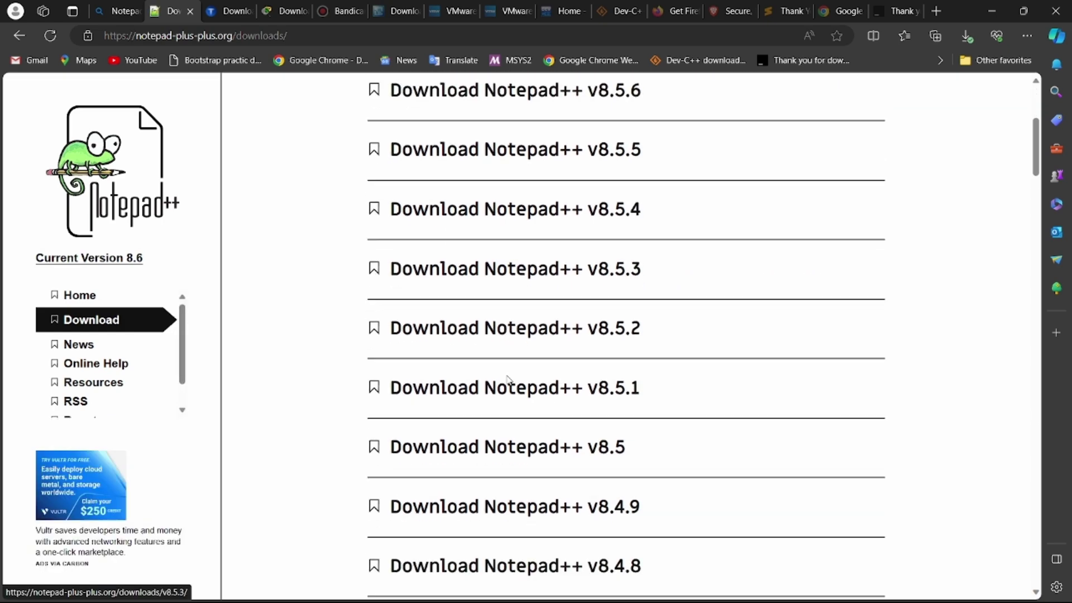
pyautogui.scroll(-15, 507, 380)
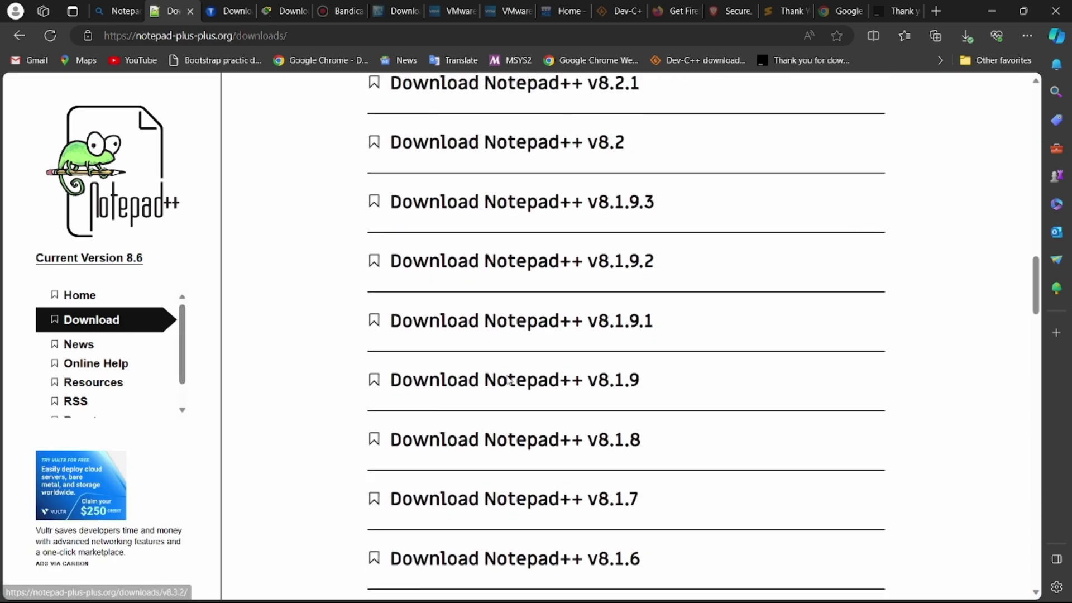
pyautogui.press('Home')
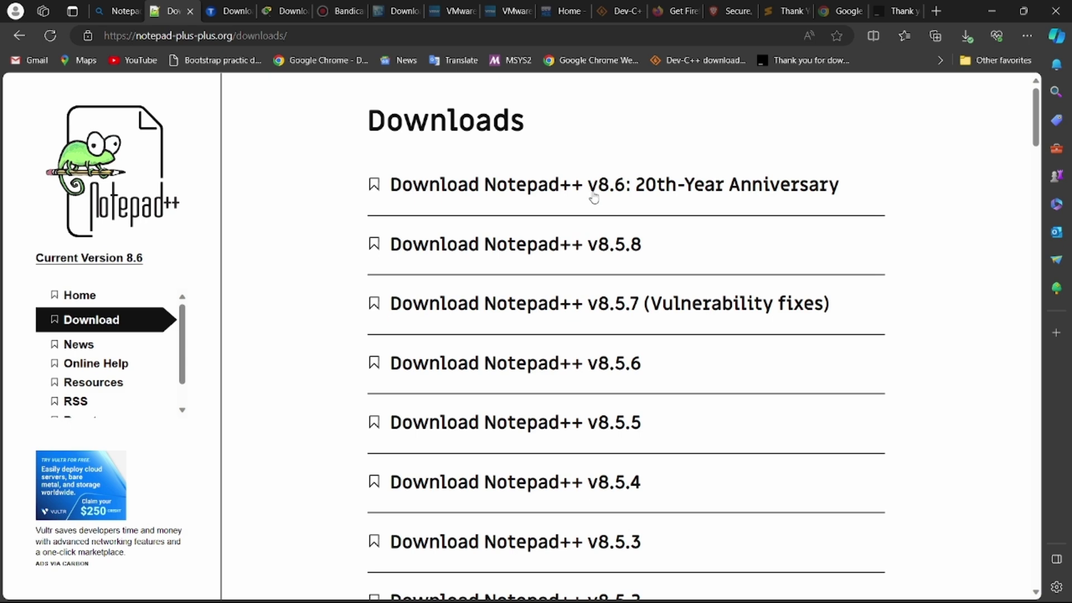
pyautogui.scroll(-8, 629, 336)
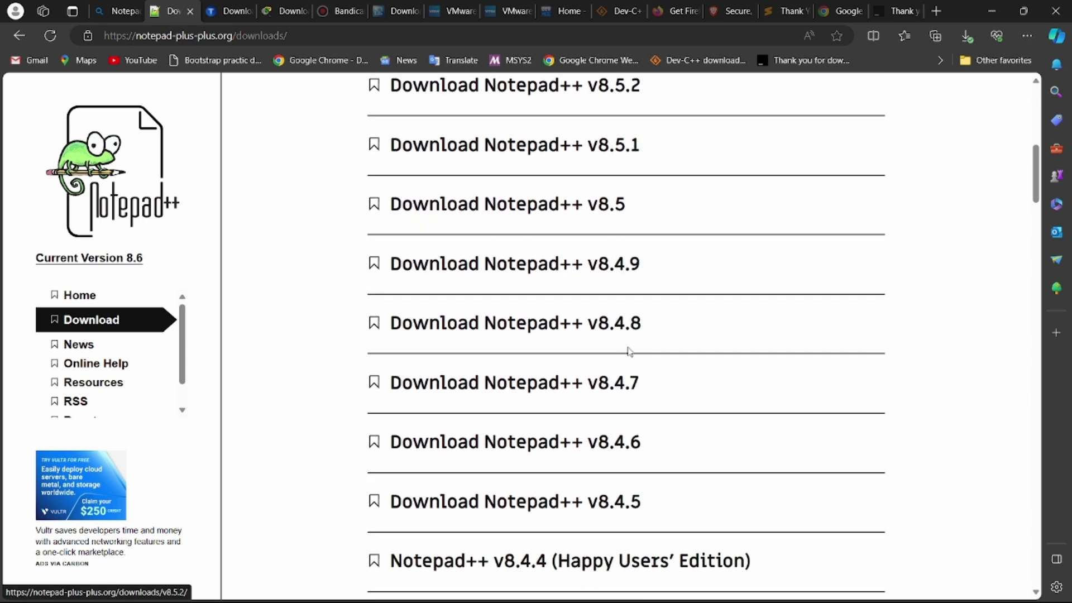
pyautogui.scroll(8, 629, 351)
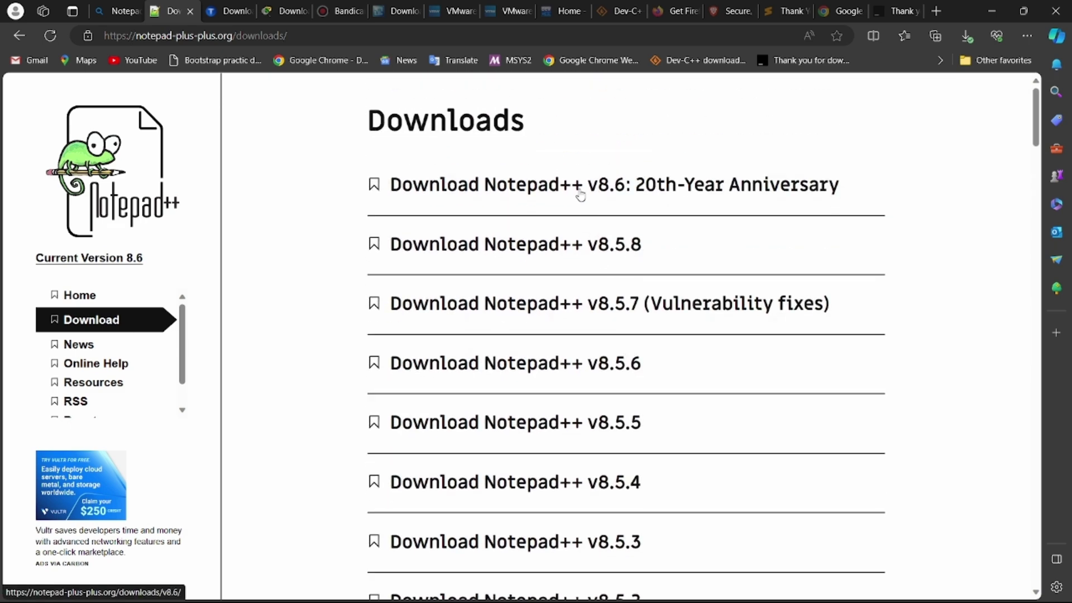
pyautogui.click(580, 192)
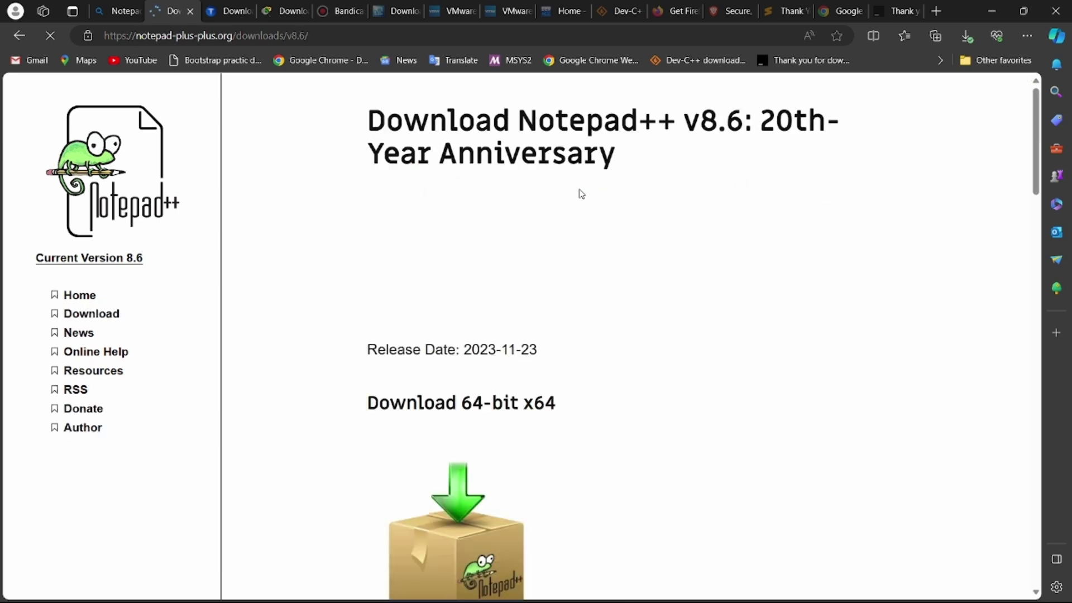
pyautogui.scroll(-3, 579, 191)
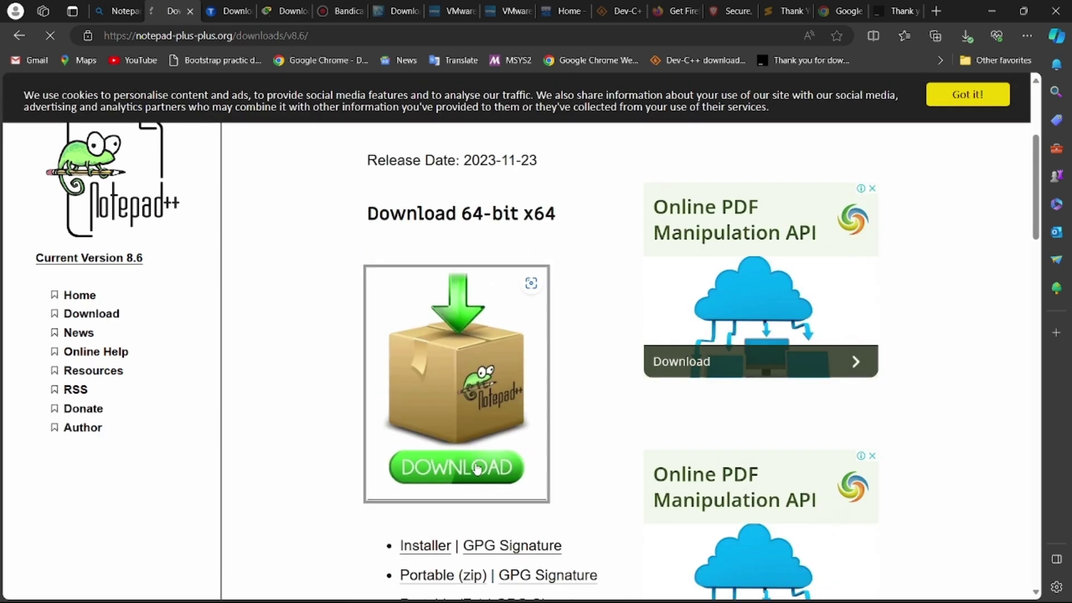
pyautogui.click(476, 468)
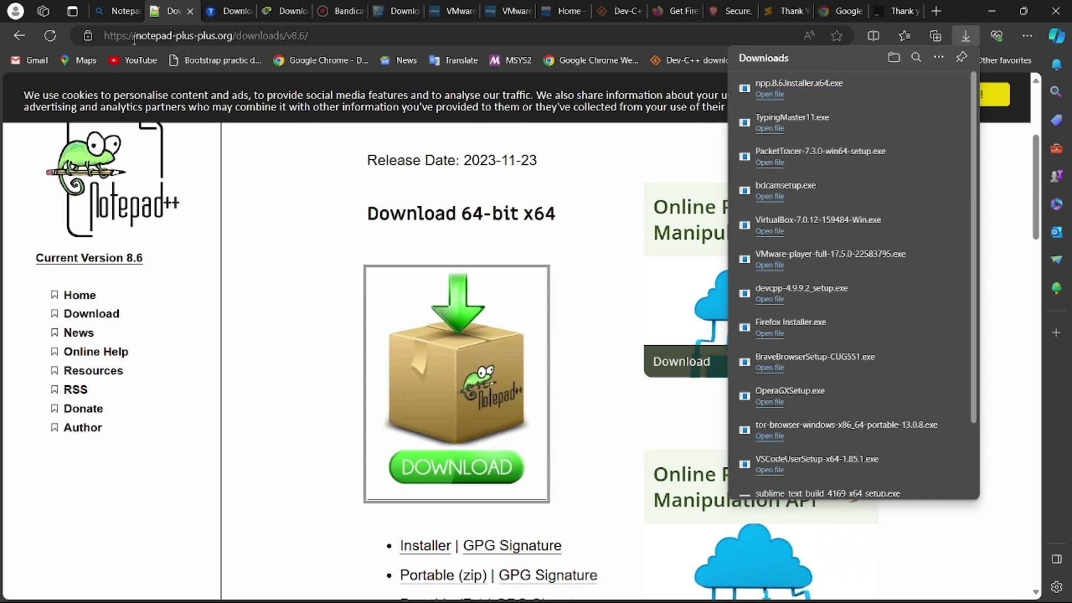
# Return to the Bing results and search for "blender download".
pyautogui.click(101, 12)
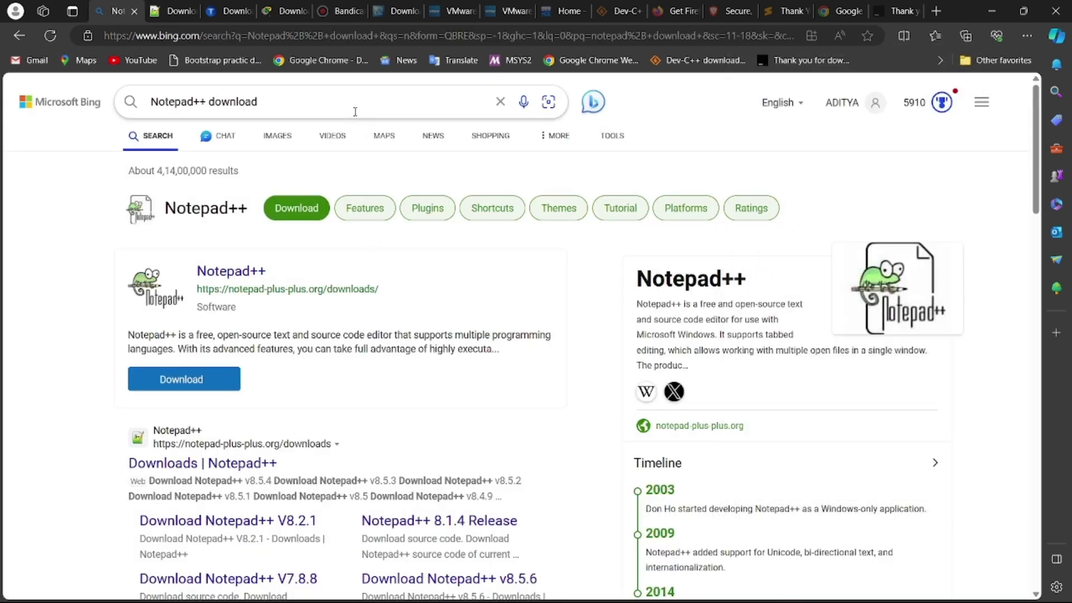
pyautogui.click(355, 112)
pyautogui.press('BackSpace')
pyautogui.press('BackSpace')
pyautogui.press('BackSpace')
pyautogui.press('BackSpace')
pyautogui.press('BackSpace')
pyautogui.press('BackSpace')
pyautogui.press('BackSpace')
pyautogui.press('BackSpace')
pyautogui.press('BackSpace')
pyautogui.press('BackSpace')
pyautogui.press('BackSpace')
pyautogui.press('BackSpace')
pyautogui.press('BackSpace')
pyautogui.press('BackSpace')
pyautogui.press('BackSpace')
pyautogui.press('BackSpace')
pyautogui.press('BackSpace')
pyautogui.press('BackSpace')
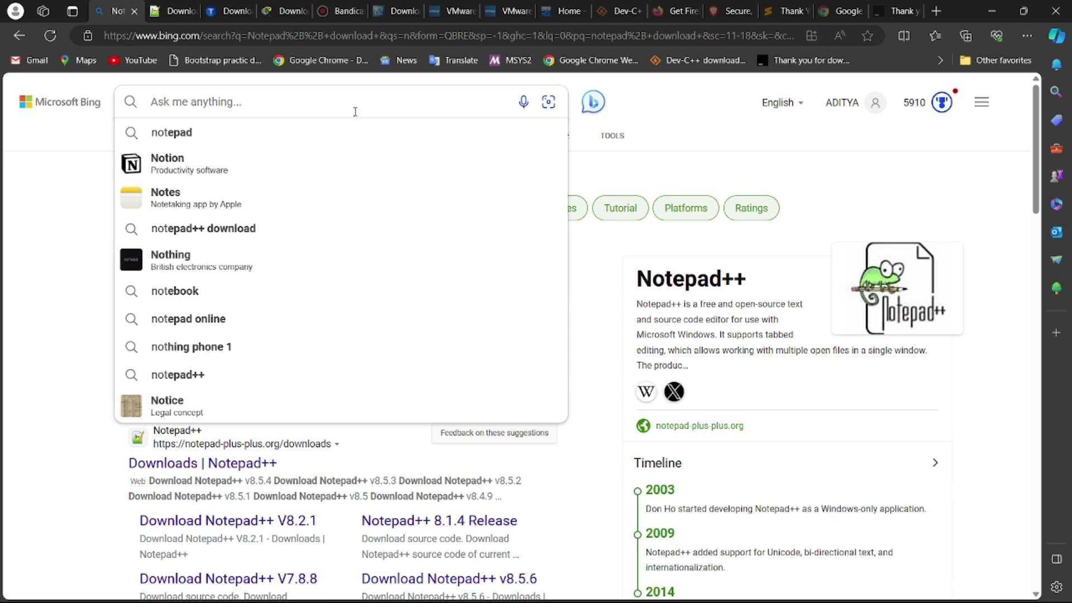
pyautogui.write('blender')
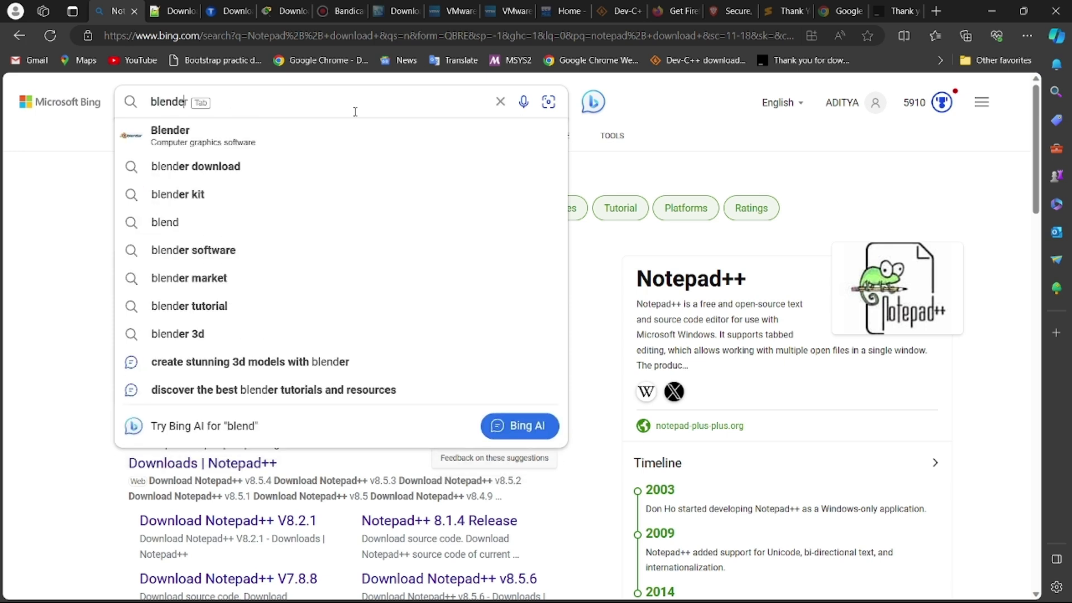
pyautogui.press('BackSpace')
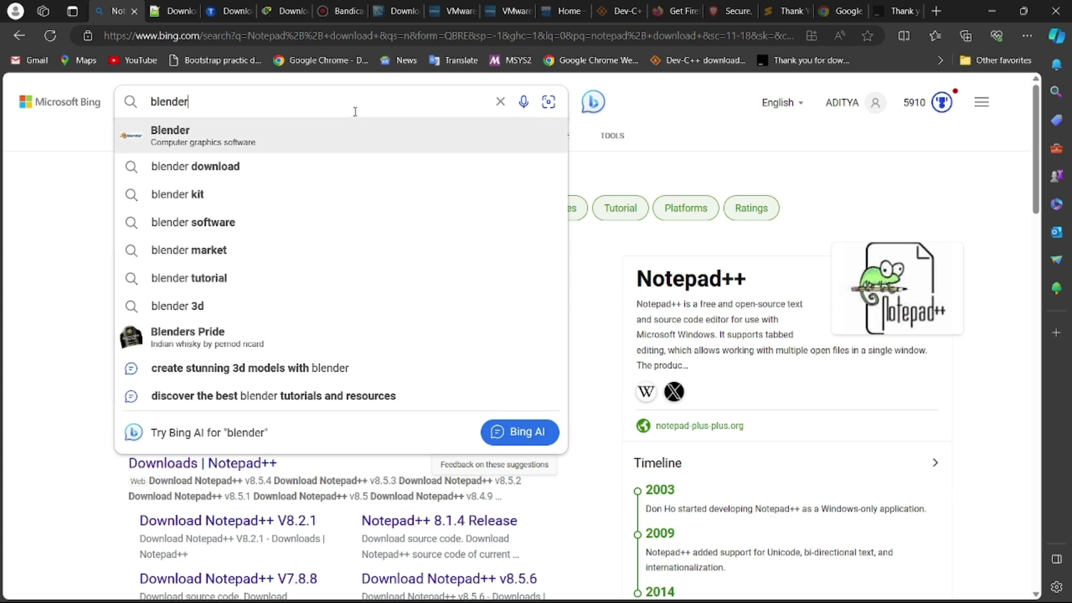
pyautogui.write('download')
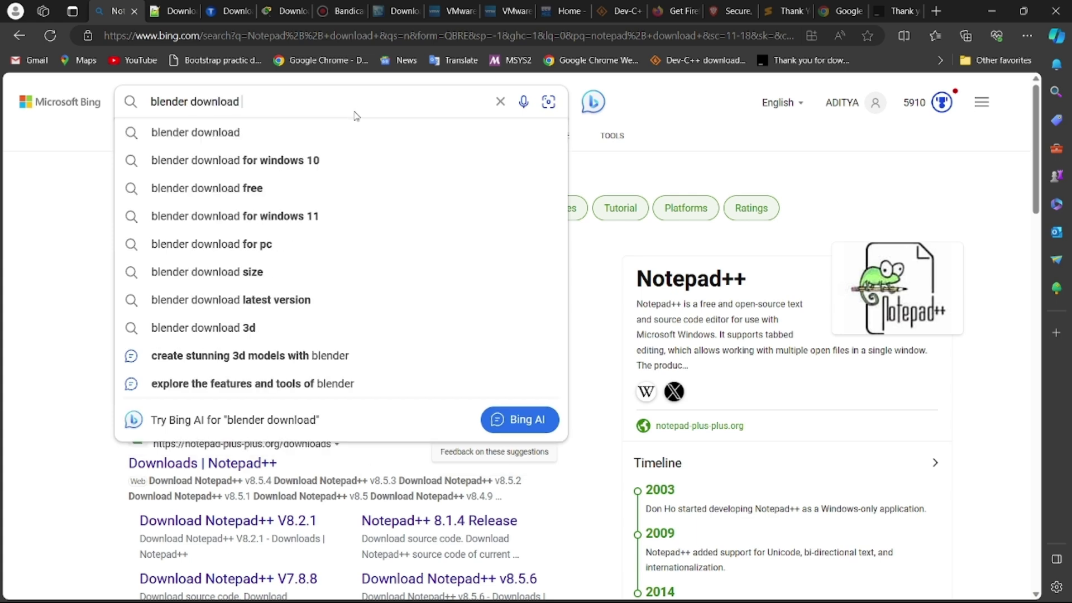
pyautogui.press('Return')
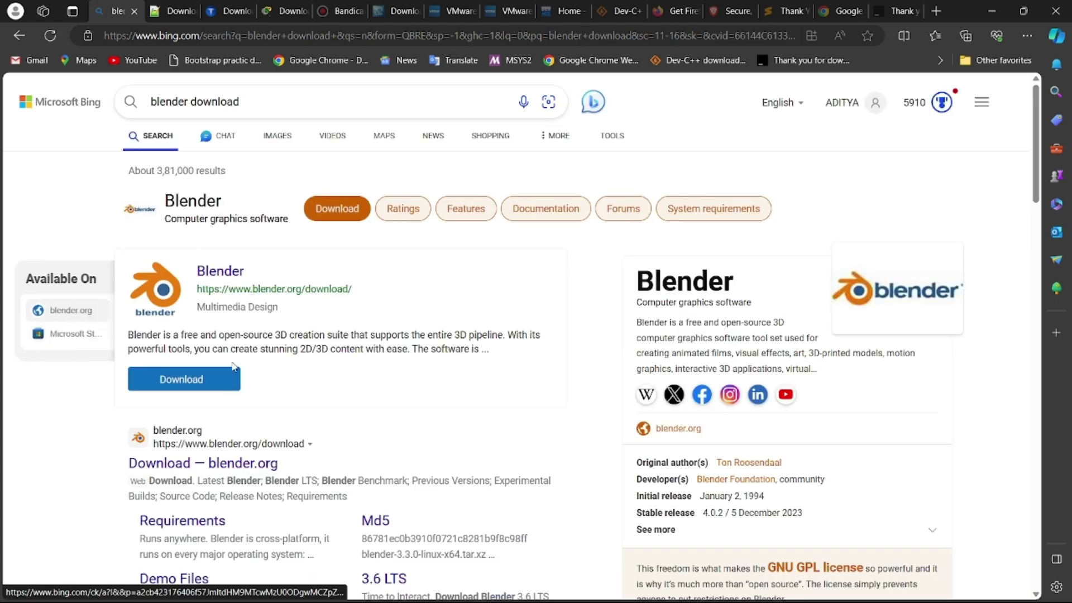
# Open the official Blender download page from the results and download the Blender 4.0.2 Windows installer.
pyautogui.click(212, 381)
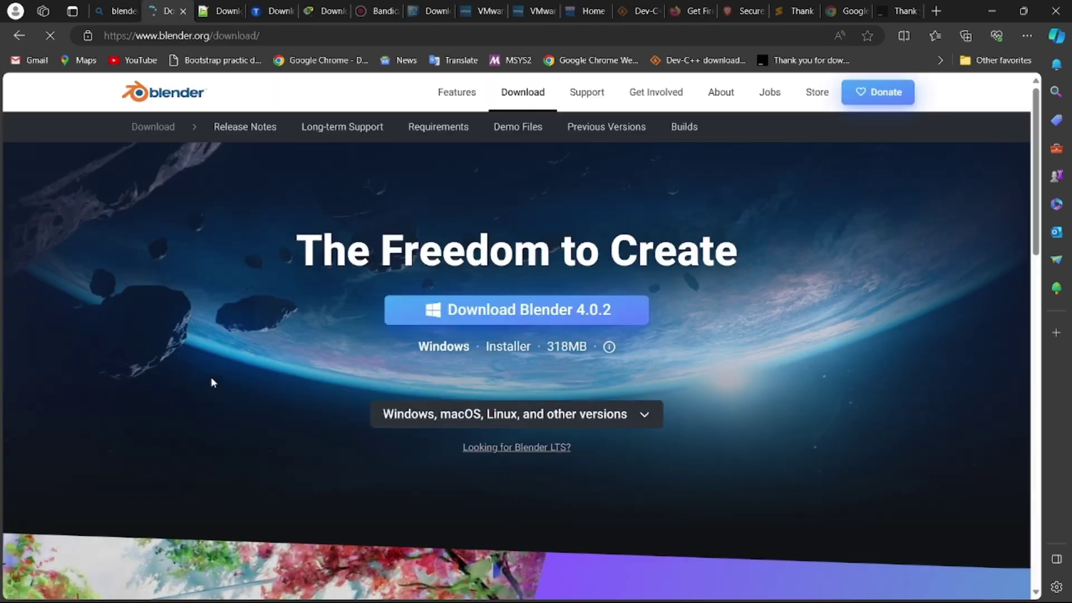
pyautogui.click(525, 320)
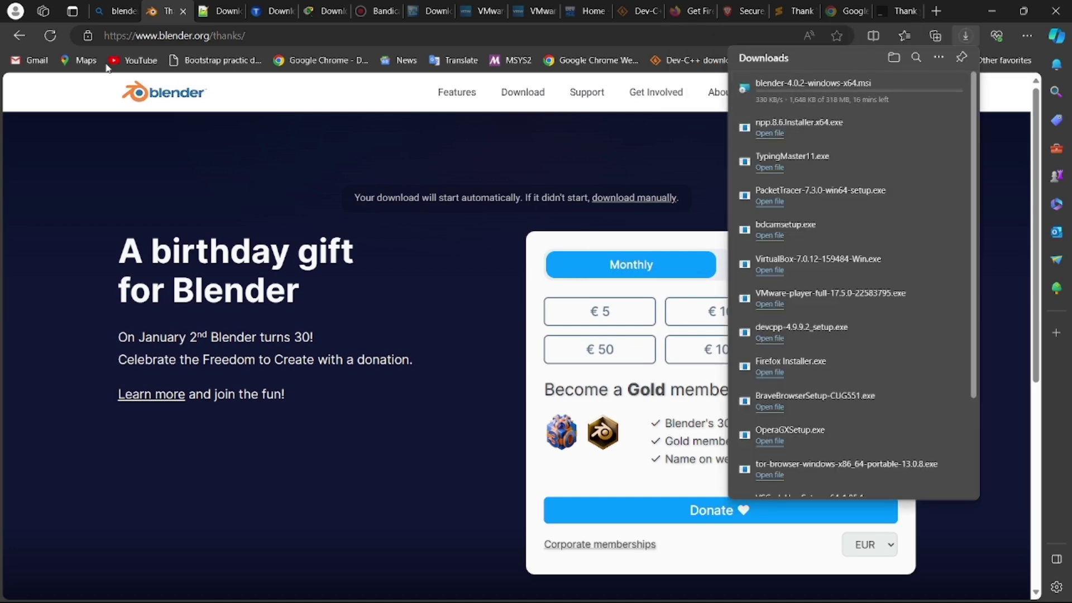
# Review the open download pages from Notepad++ through VMware Workstation Player and check the progress of the Blender download.
pyautogui.click(101, 6)
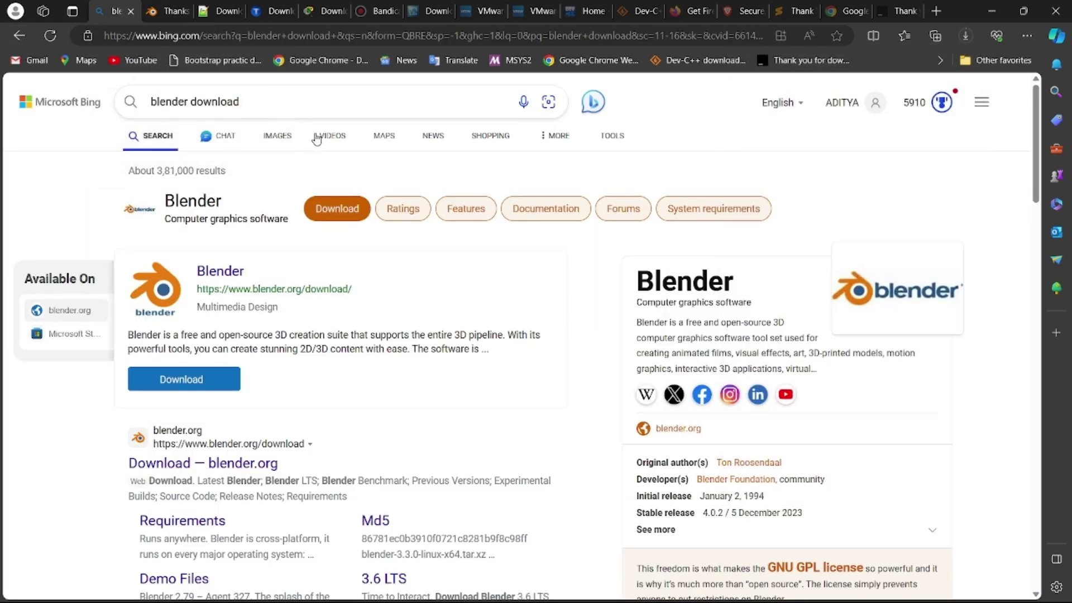
pyautogui.click(170, 11)
pyautogui.click(214, 9)
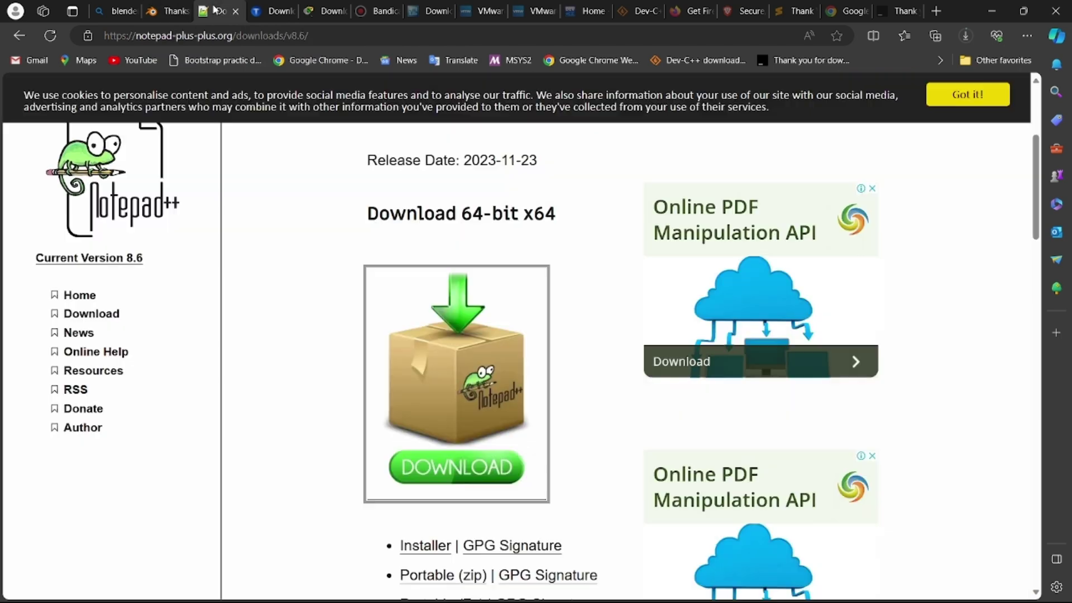
pyautogui.click(277, 10)
pyautogui.click(323, 8)
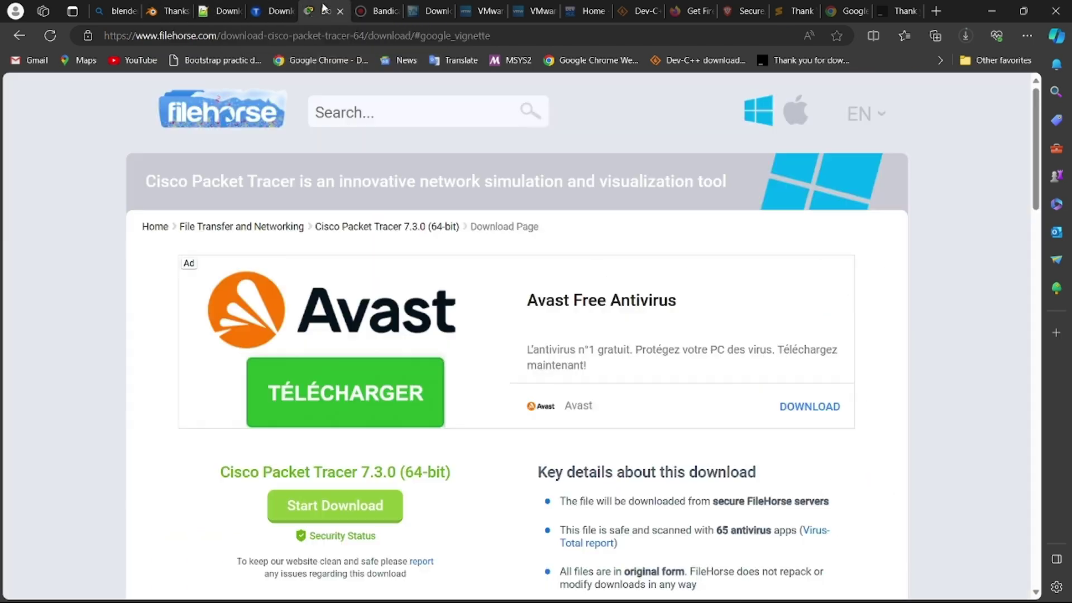
pyautogui.click(371, 12)
pyautogui.click(423, 14)
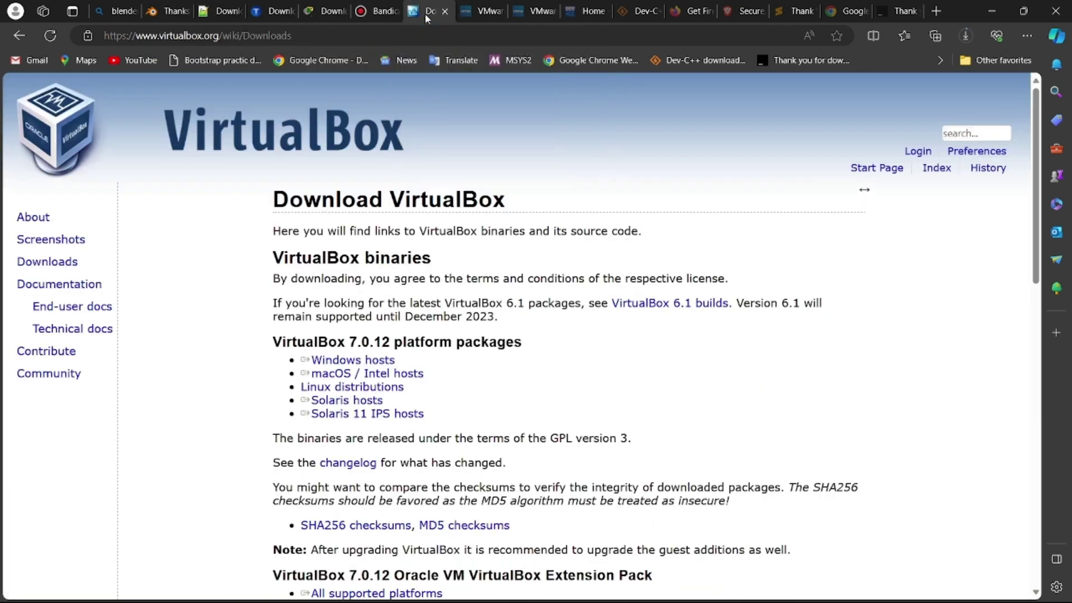
pyautogui.click(473, 8)
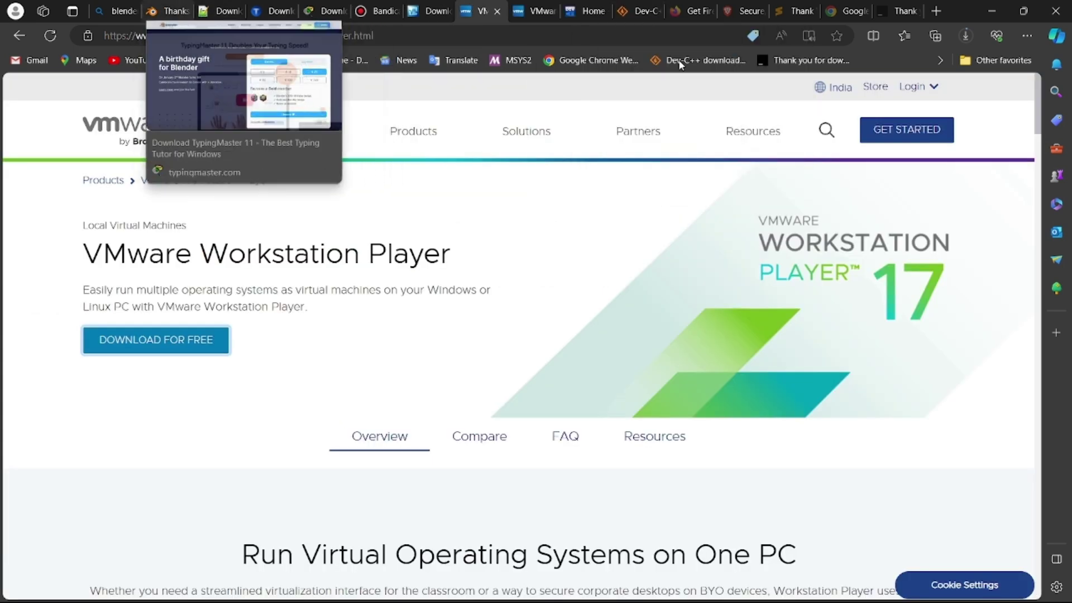
pyautogui.click(966, 36)
pyautogui.moveTo(795, 103)
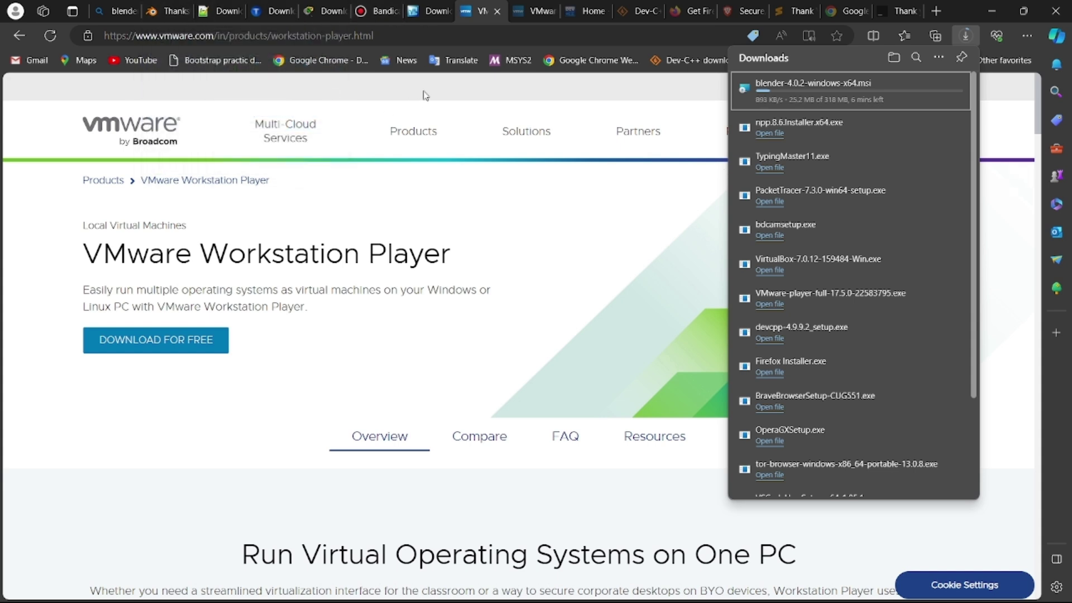
# Switch to the Microsoft Store and search it for "python download".
pyautogui.press('super')
pyautogui.write('mic')
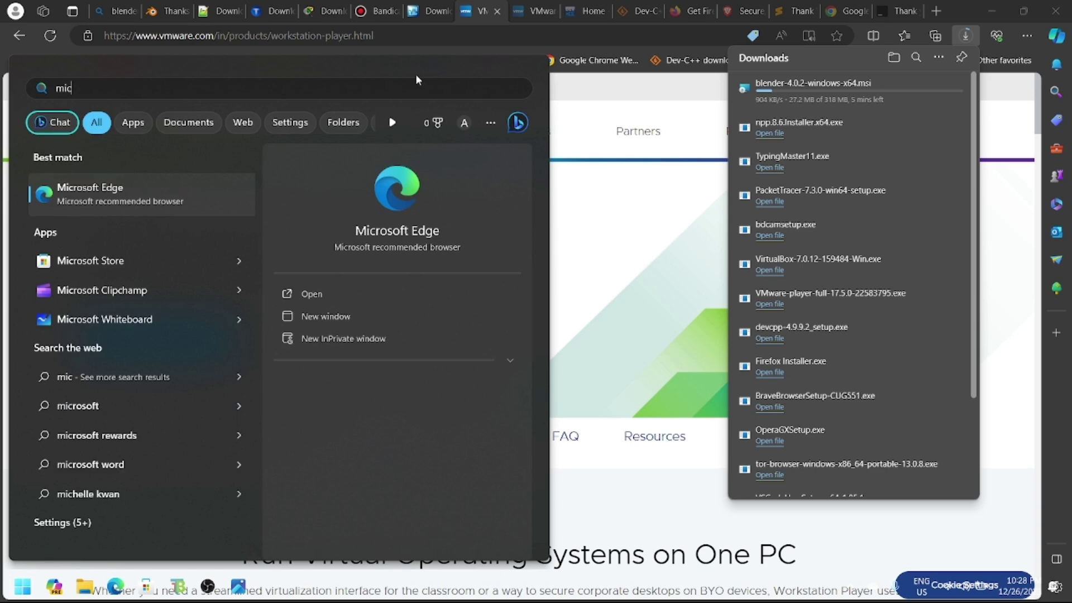
pyautogui.press('Down')
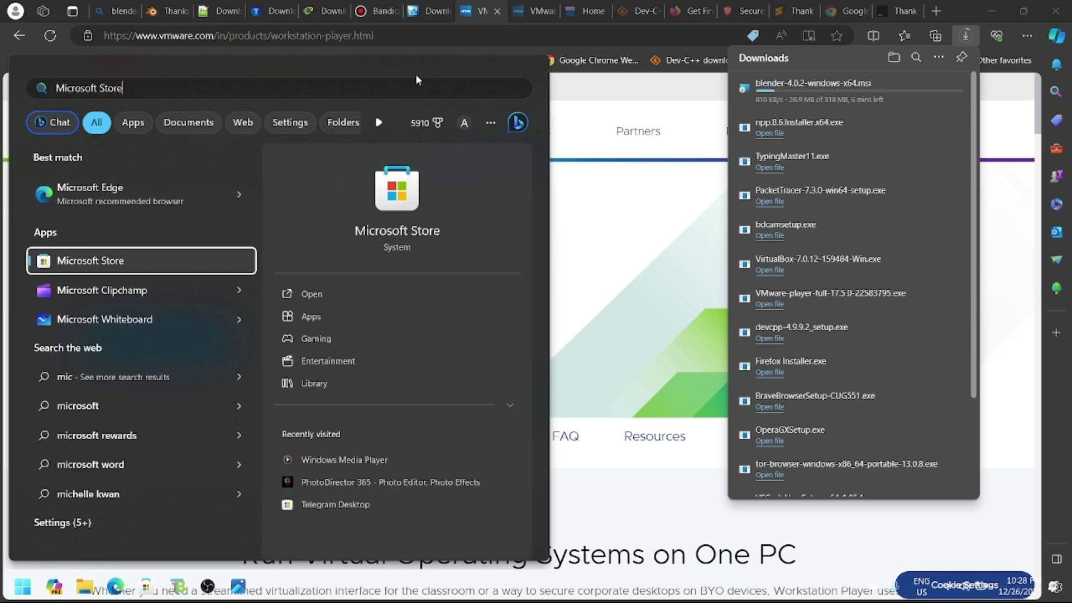
pyautogui.press('Return')
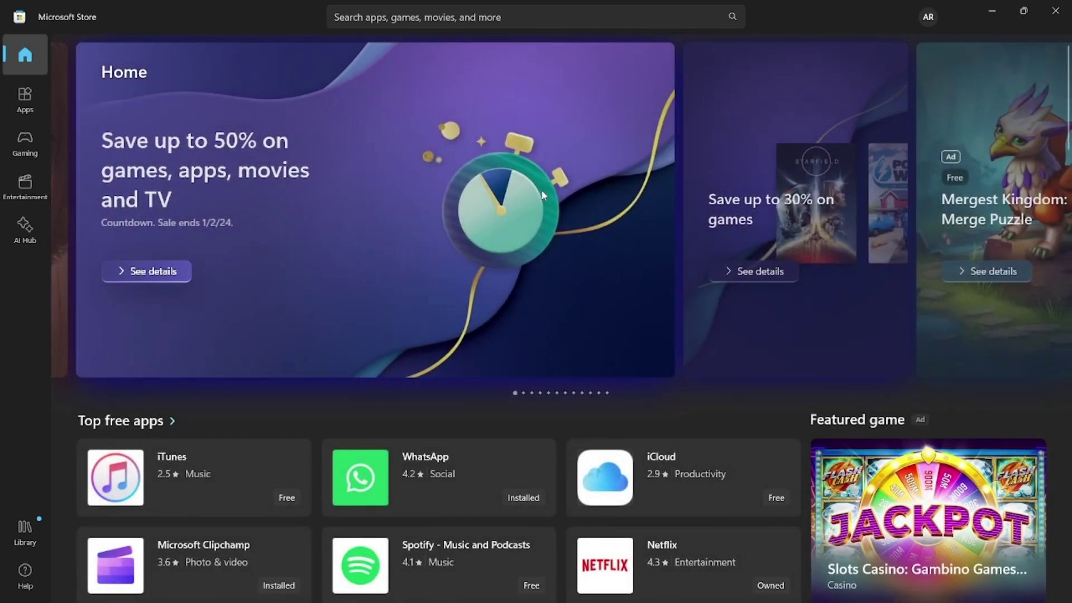
pyautogui.click(542, 11)
pyautogui.write('python download')
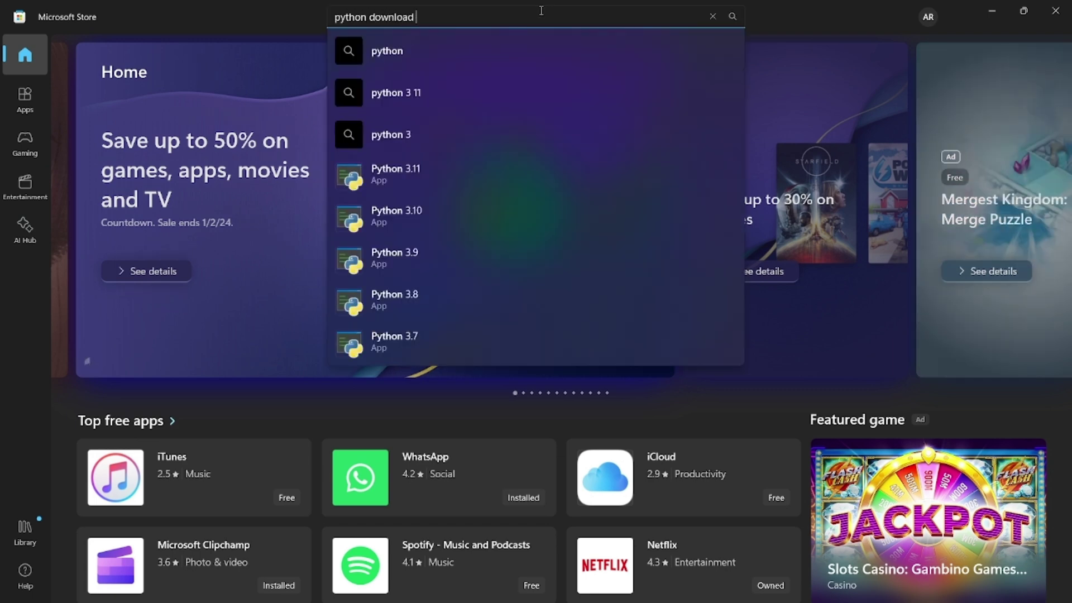
pyautogui.press('Return')
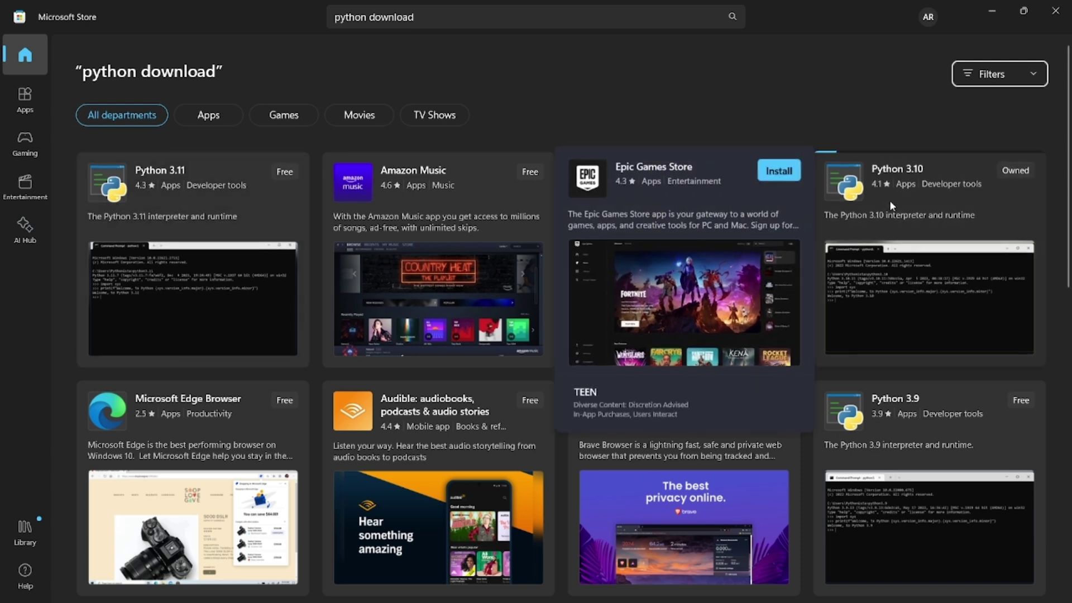
# Examine which Python versions the store search results offer.
pyautogui.moveTo(913, 195)
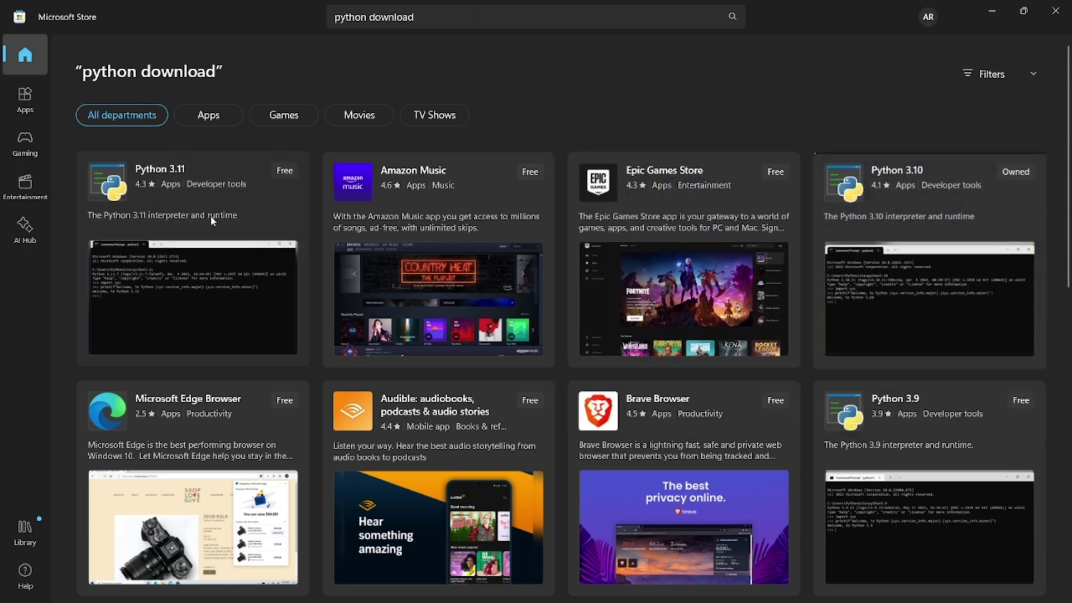
pyautogui.scroll(-6, 173, 250)
pyautogui.scroll(1, 559, 290)
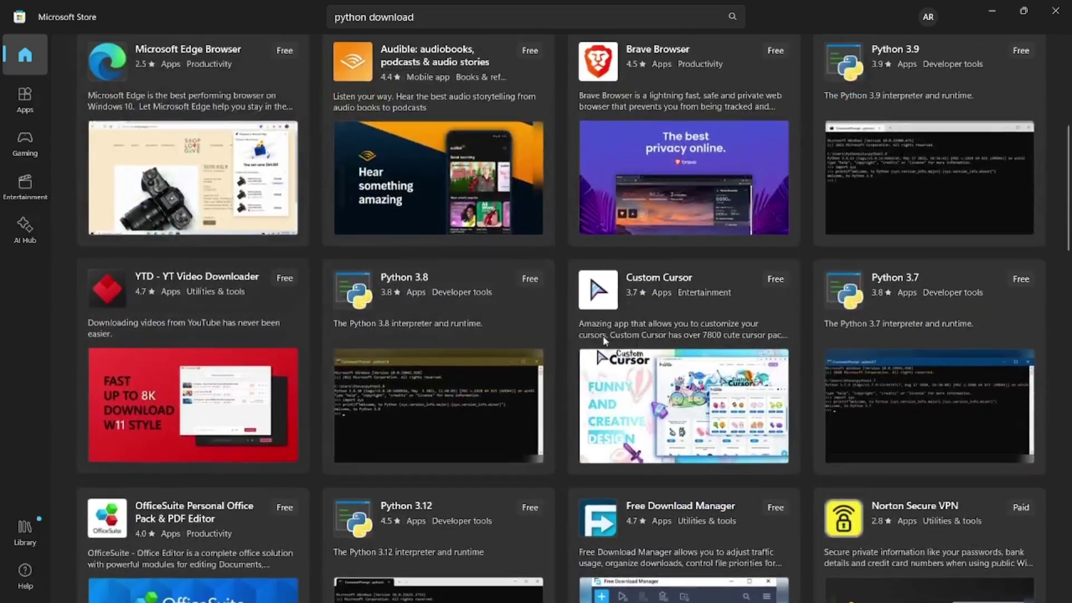
pyautogui.scroll(3, 900, 324)
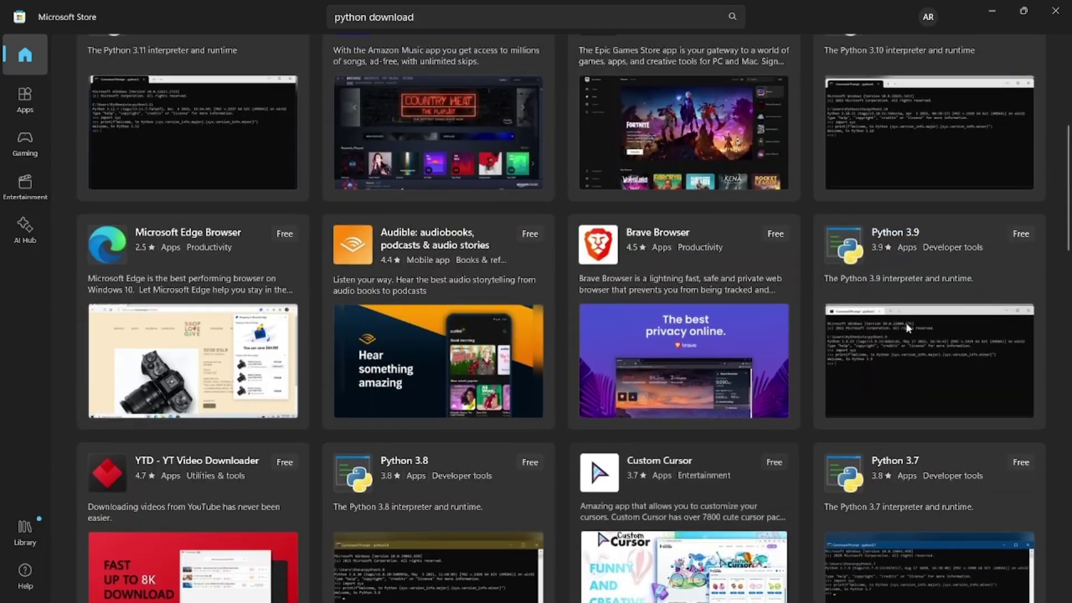
pyautogui.scroll(-3, 899, 324)
pyautogui.scroll(3, 906, 324)
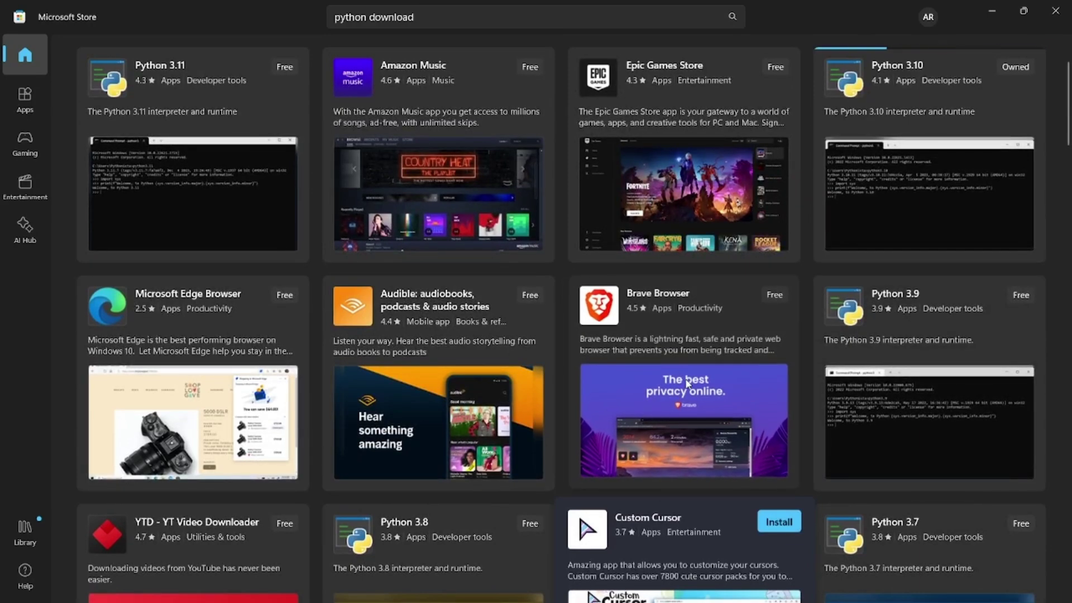
pyautogui.scroll(-5, 689, 380)
pyautogui.scroll(-2, 682, 378)
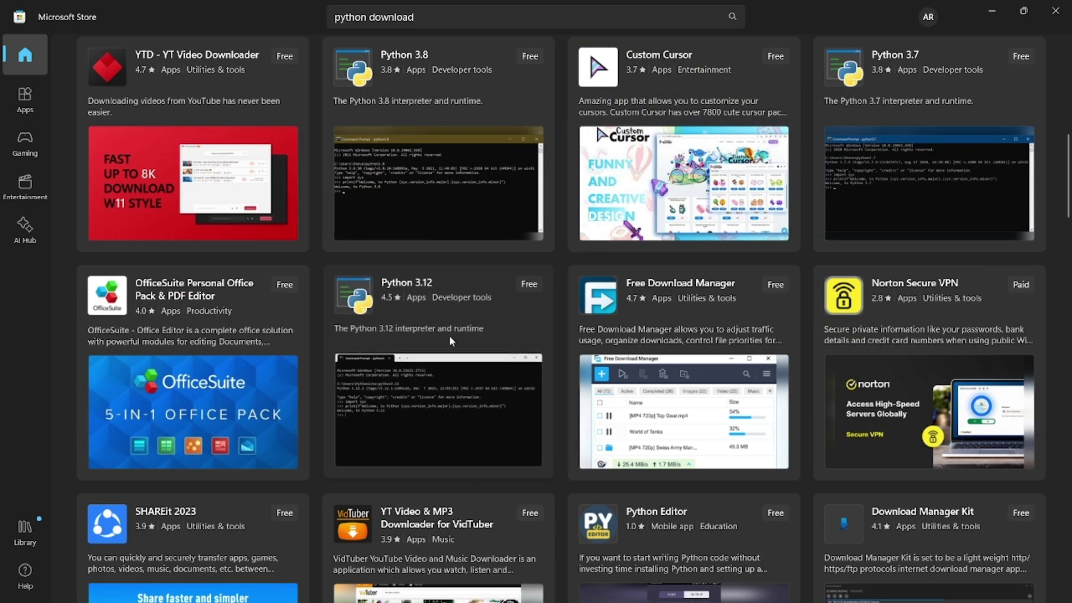
pyautogui.moveTo(450, 338)
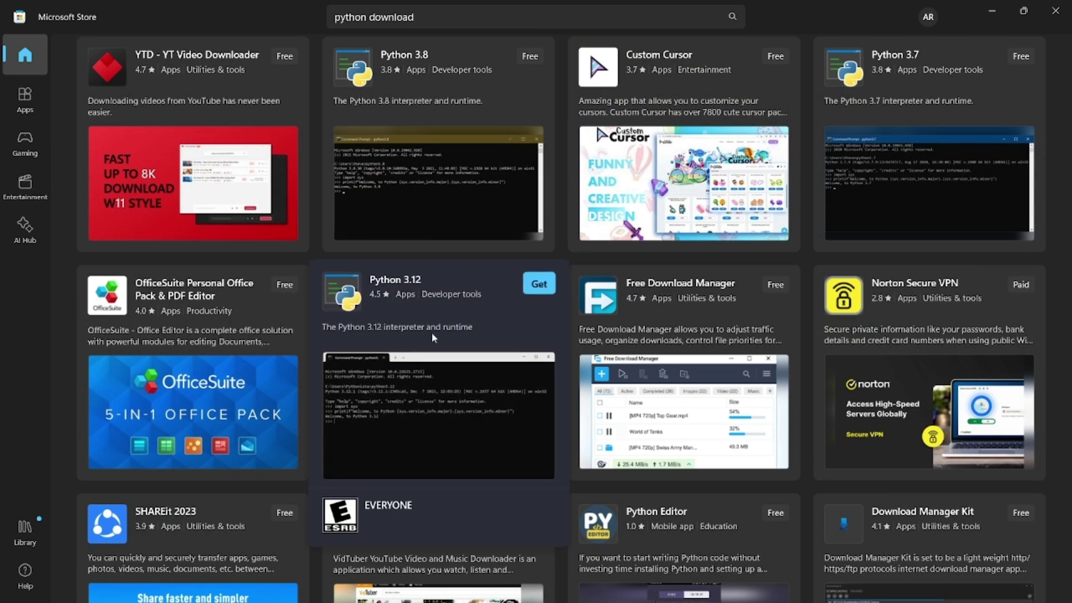
pyautogui.scroll(10, 439, 326)
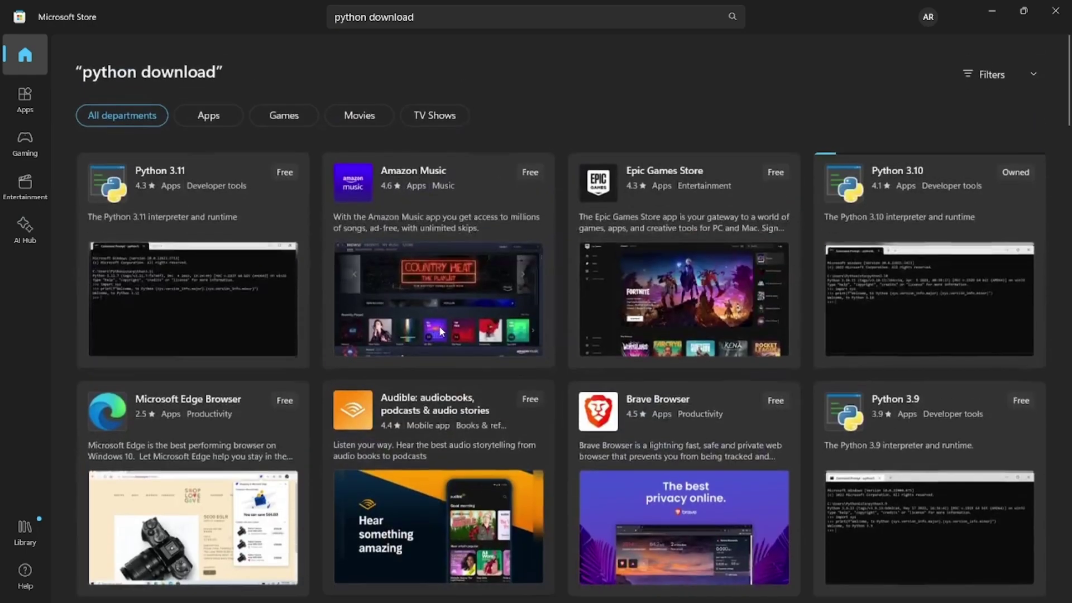
# Open the Python 3.11 store page and get the app to start its download.
pyautogui.click(215, 193)
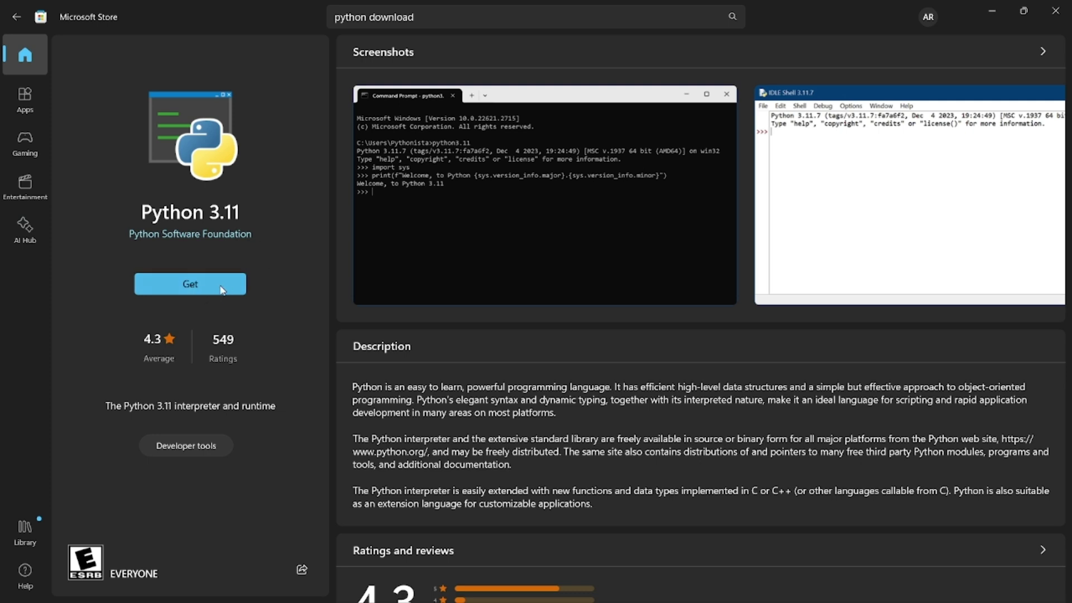
pyautogui.click(225, 284)
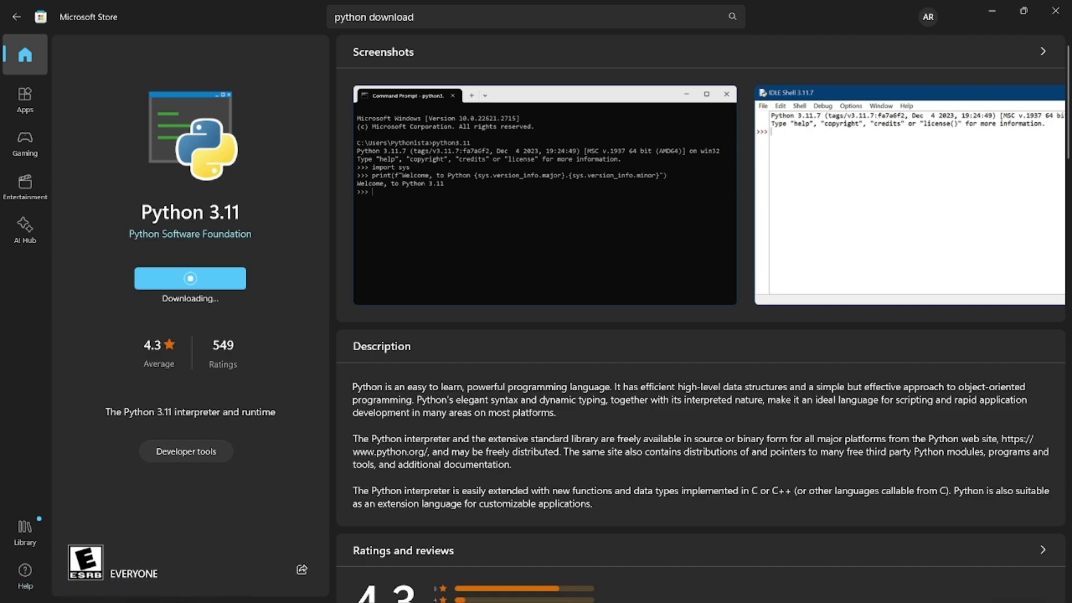
# Switch back to Microsoft Edge and check the progress of the Blender installer download.
pyautogui.moveTo(115, 596)
pyautogui.click(116, 586)
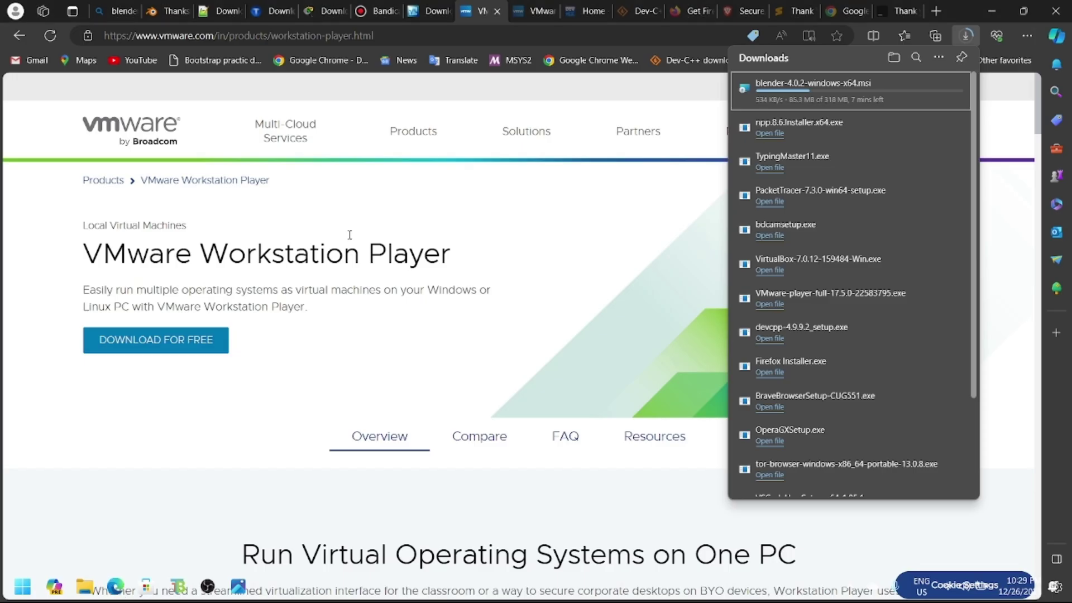
pyautogui.click(518, 218)
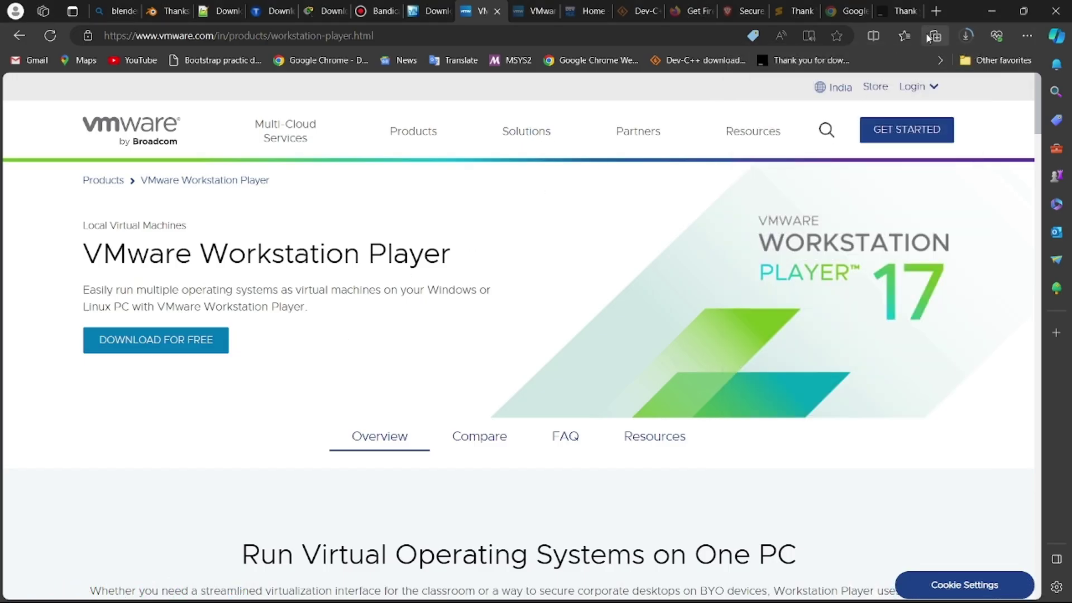
pyautogui.click(967, 35)
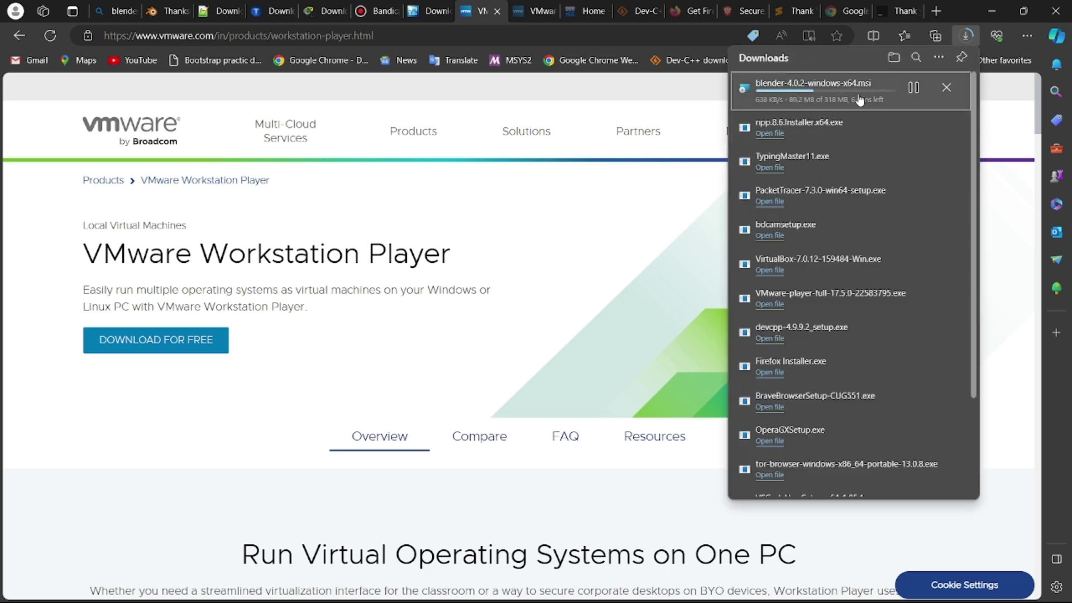
pyautogui.click(515, 226)
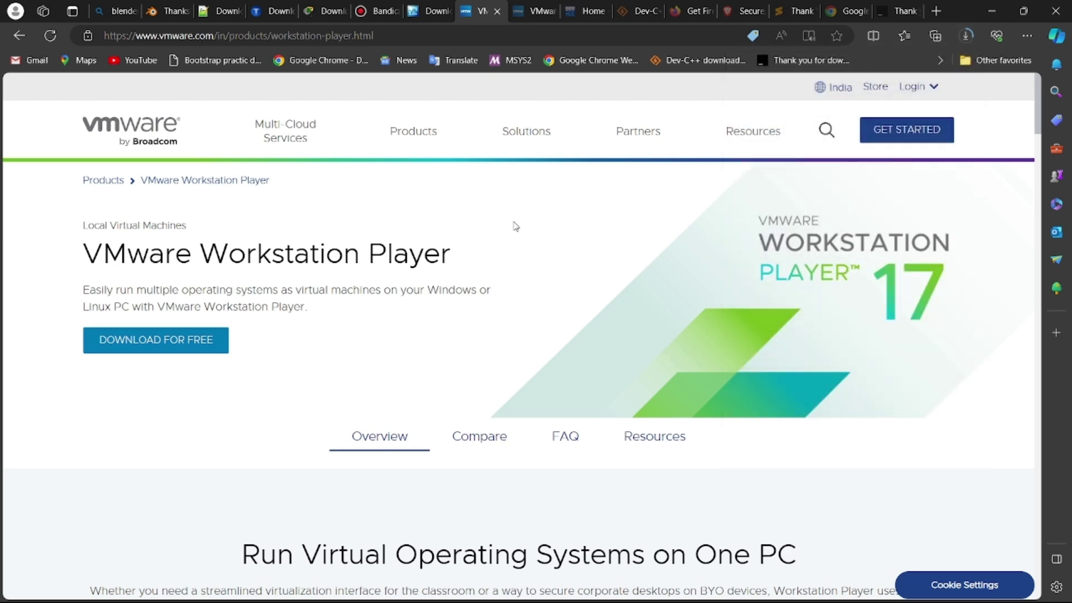
# Close the finished pages after the Blender one, from Notepad++ through Cisco Packet Tracer, Bandicam, VirtualBox and both VMware pages.
pyautogui.click(172, 10)
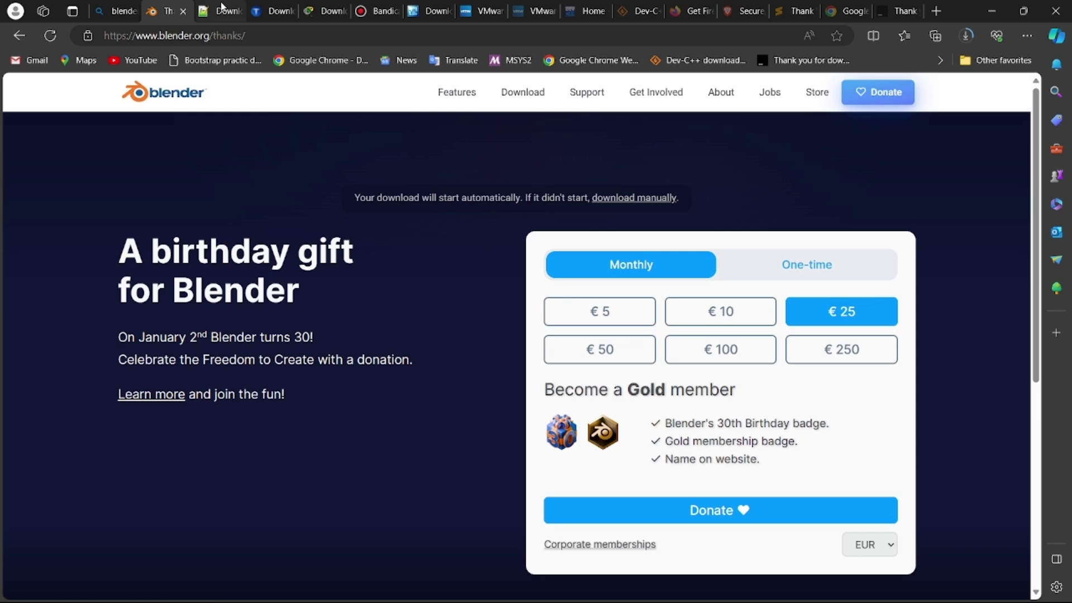
pyautogui.click(223, 11)
pyautogui.click(237, 12)
pyautogui.click(238, 11)
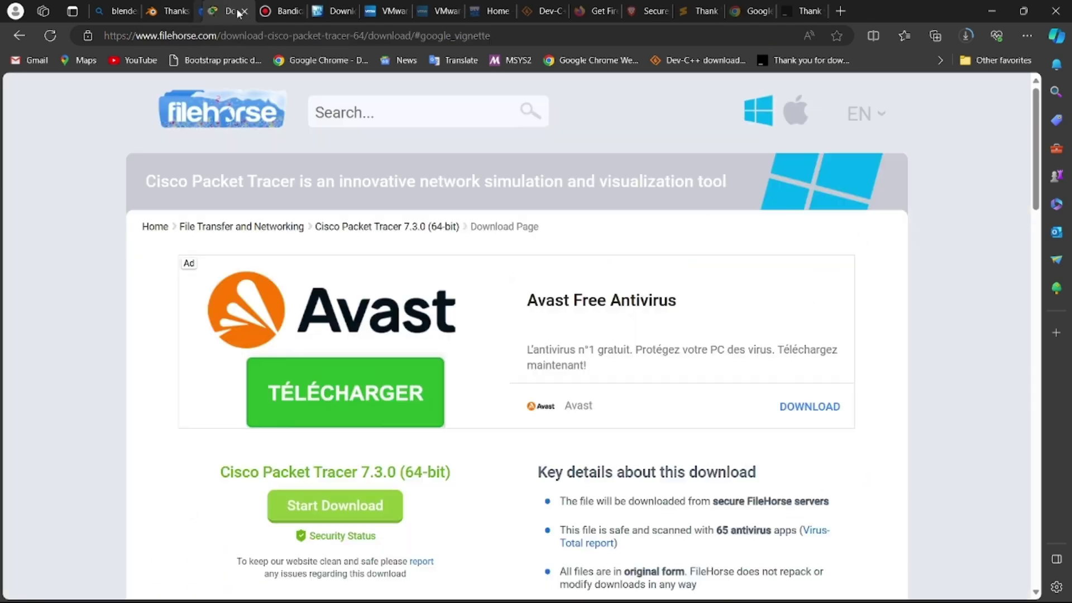
pyautogui.click(238, 11)
pyautogui.click(238, 11)
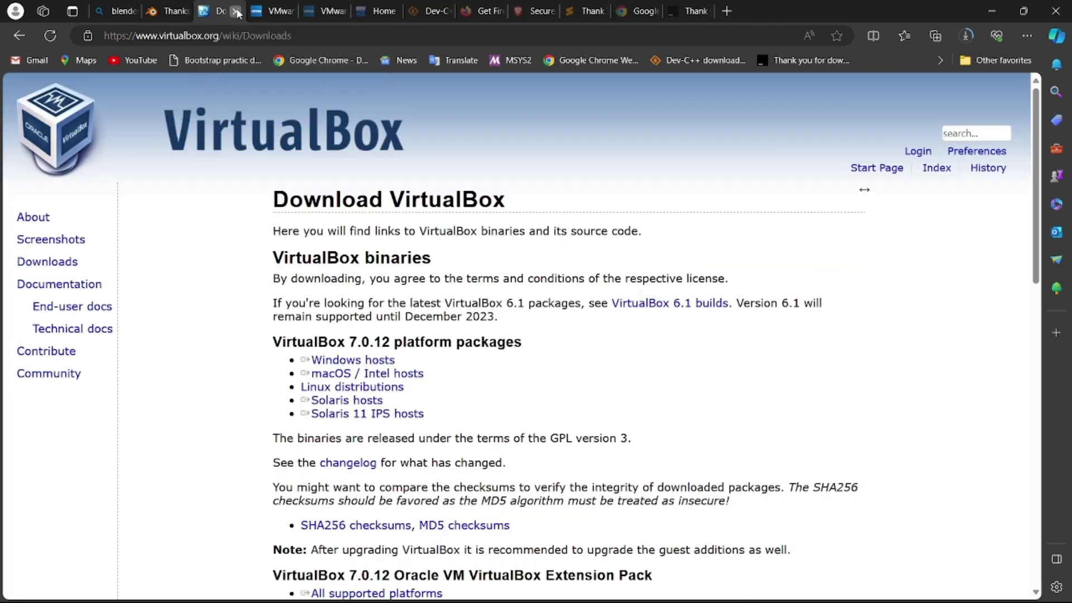
pyautogui.click(237, 11)
pyautogui.click(237, 11)
pyautogui.click(237, 11)
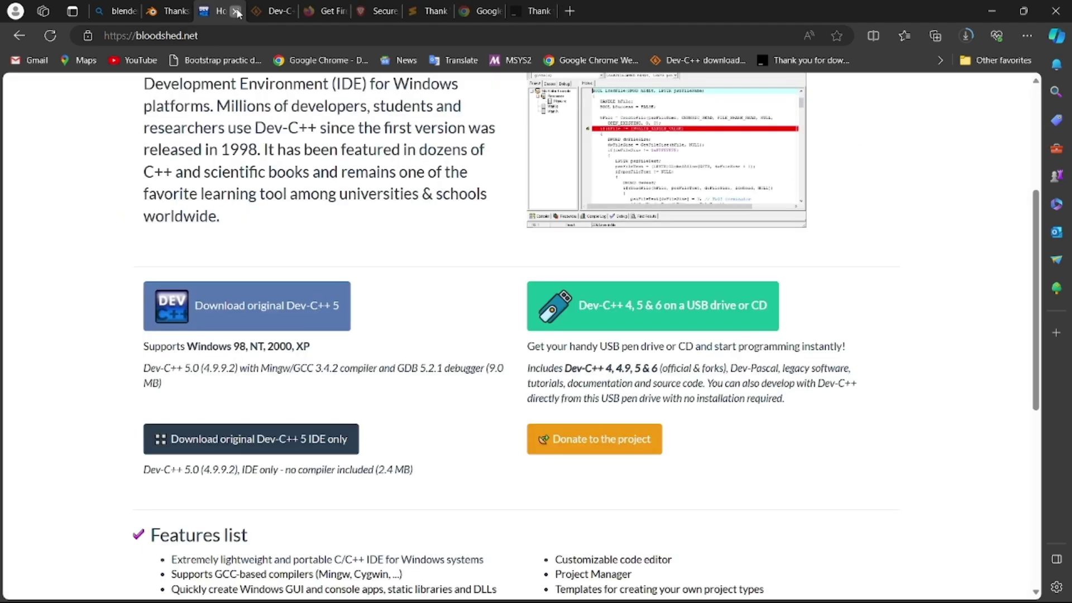
# Close the Dev-C++, Firefox, Brave, Sublime Text, Chrome, PyCharm and Blender pages, keeping only the "blender download" search page.
pyautogui.click(237, 11)
pyautogui.click(244, 11)
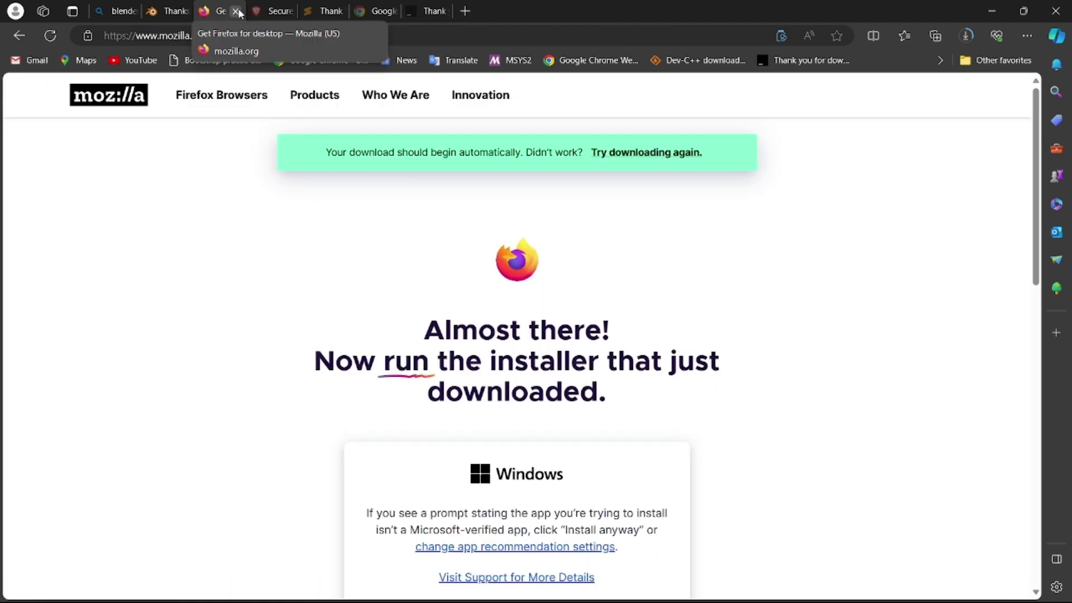
pyautogui.click(236, 11)
pyautogui.click(238, 11)
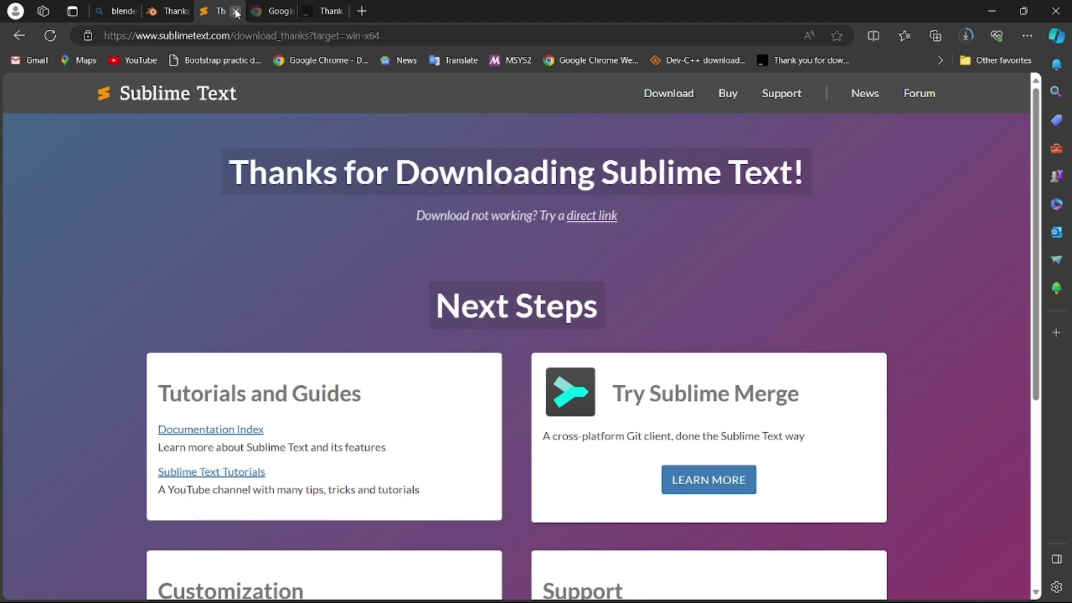
pyautogui.click(237, 12)
pyautogui.click(236, 11)
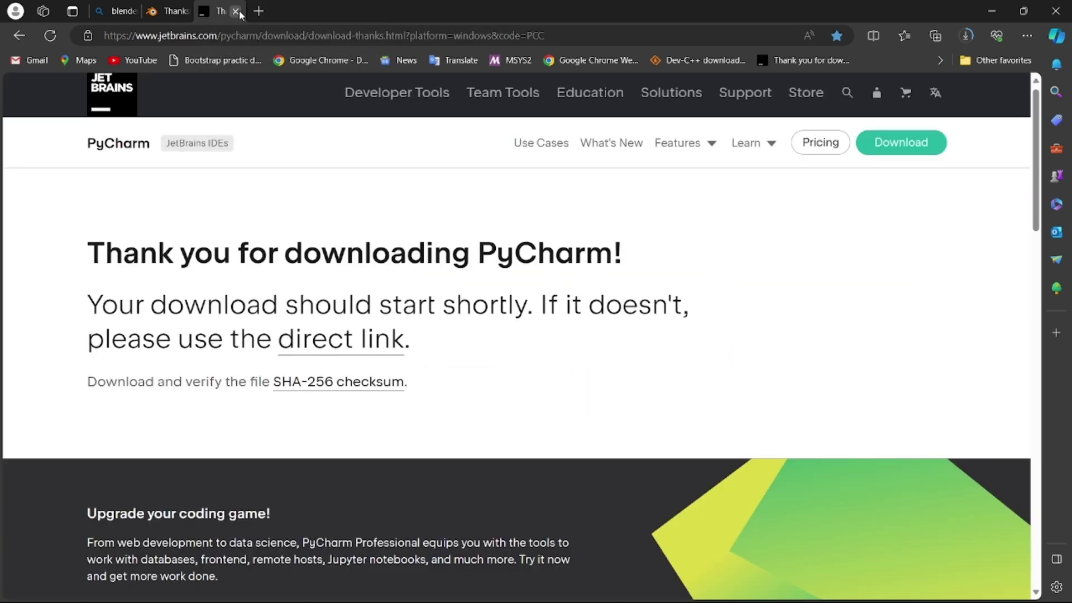
pyautogui.click(236, 11)
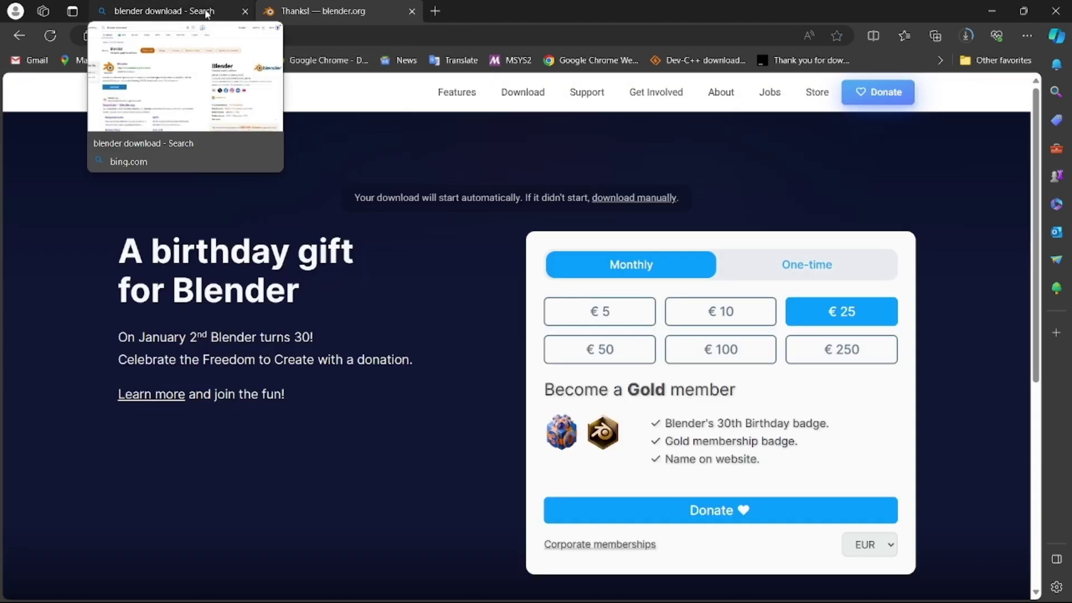
pyautogui.click(168, 9)
pyautogui.click(380, 13)
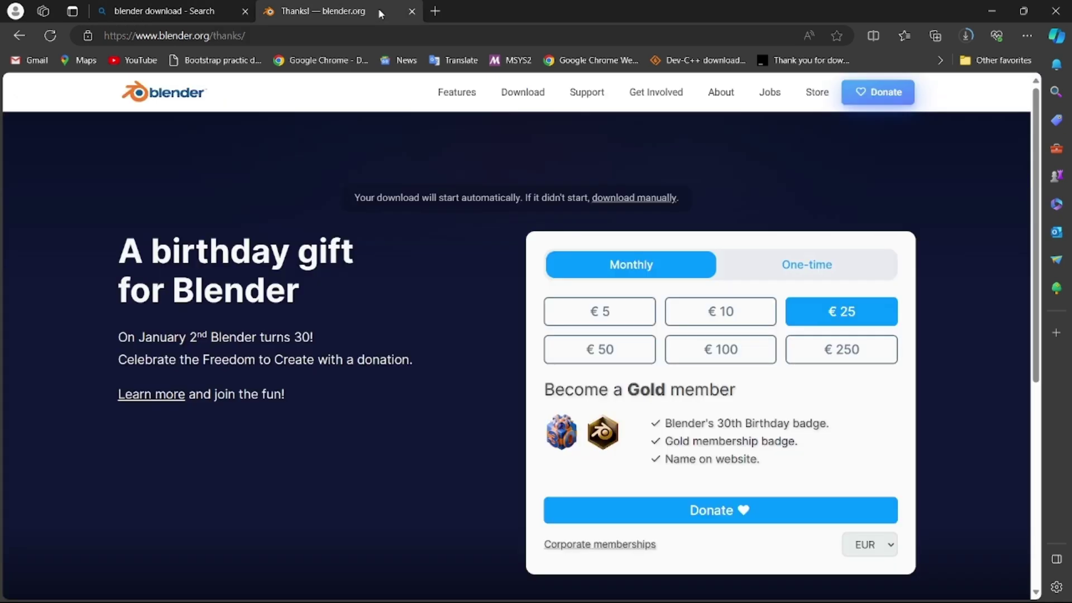
pyautogui.click(413, 11)
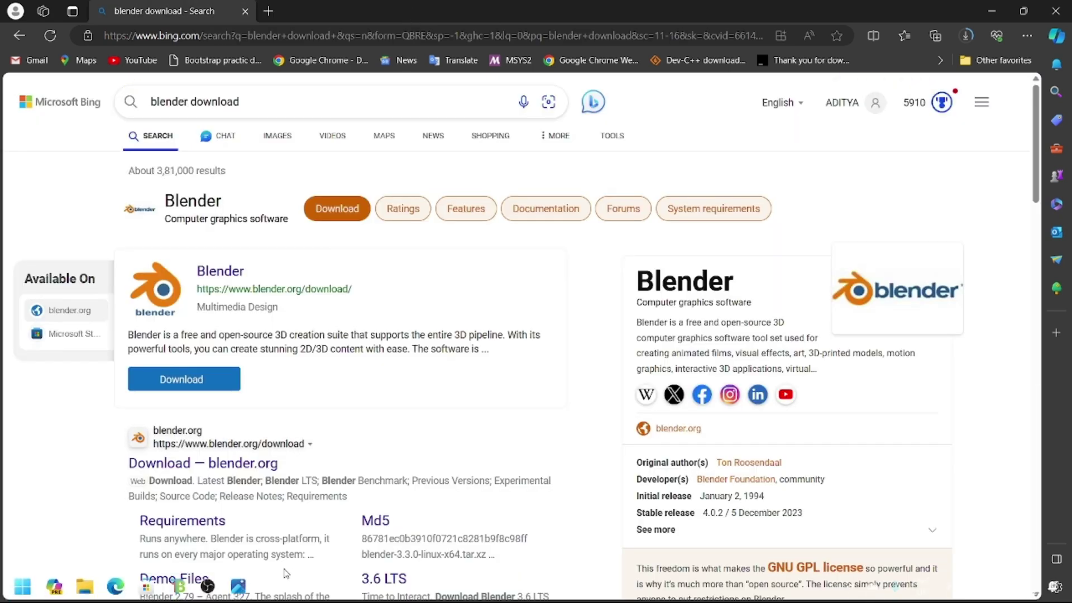
# Check the Python 3.11 download progress in the Microsoft Store and return to Microsoft Edge.
pyautogui.click(159, 591)
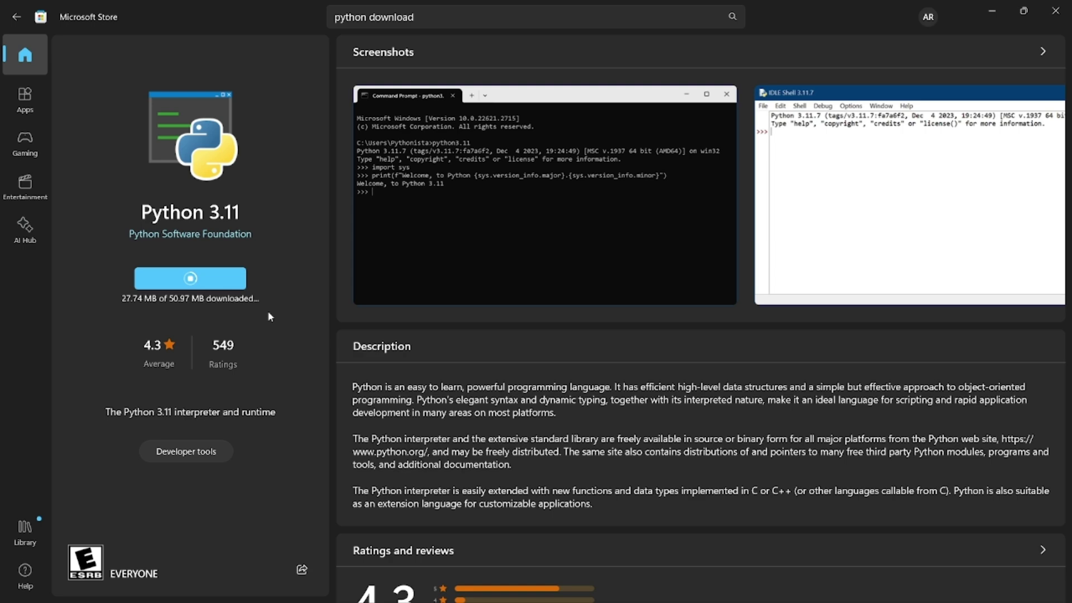
pyautogui.moveTo(116, 577)
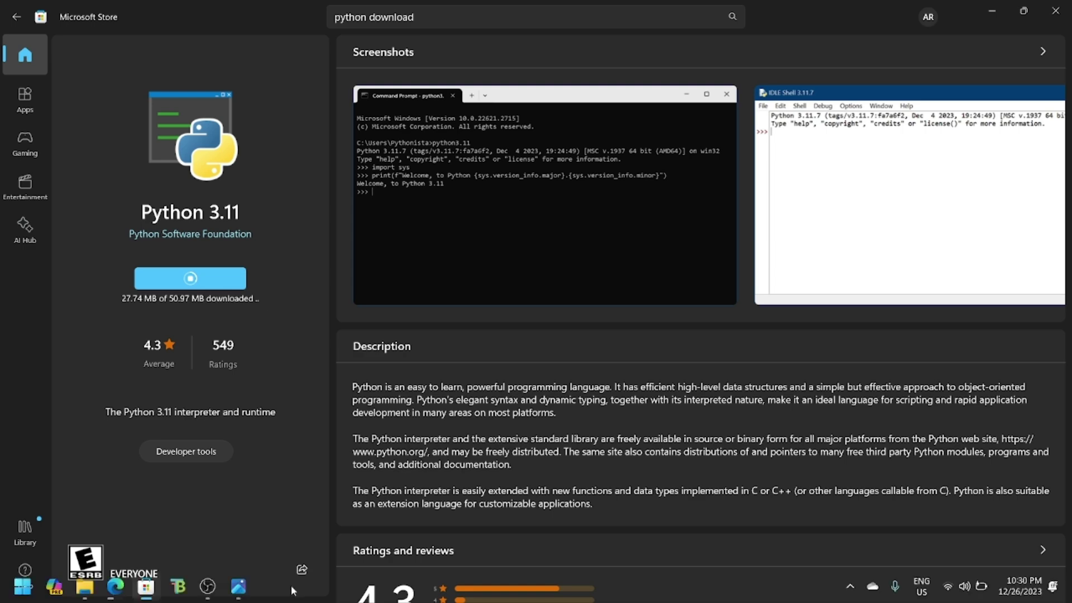
pyautogui.click(116, 585)
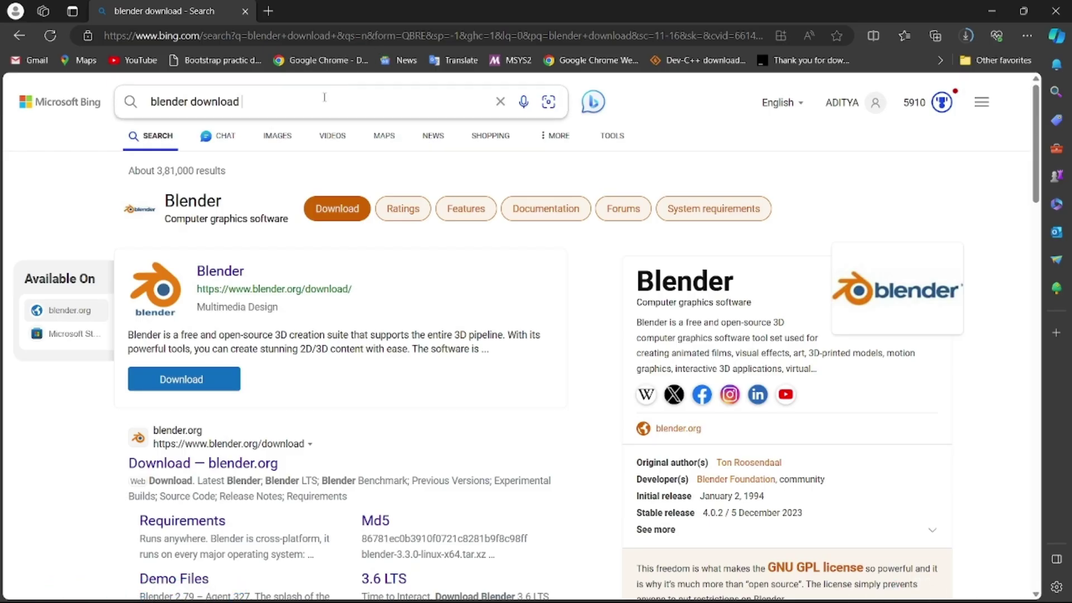
# Search Bing for "python download" and open the official python.org downloads page from the results.
pyautogui.press('BackSpace')
pyautogui.press('BackSpace')
pyautogui.press('BackSpace')
pyautogui.press('BackSpace')
pyautogui.press('BackSpace')
pyautogui.press('BackSpace')
pyautogui.press('BackSpace')
pyautogui.press('BackSpace')
pyautogui.press('BackSpace')
pyautogui.press('BackSpace')
pyautogui.press('BackSpace')
pyautogui.press('BackSpace')
pyautogui.press('BackSpace')
pyautogui.press('BackSpace')
pyautogui.press('BackSpace')
pyautogui.press('BackSpace')
pyautogui.write('pyt')
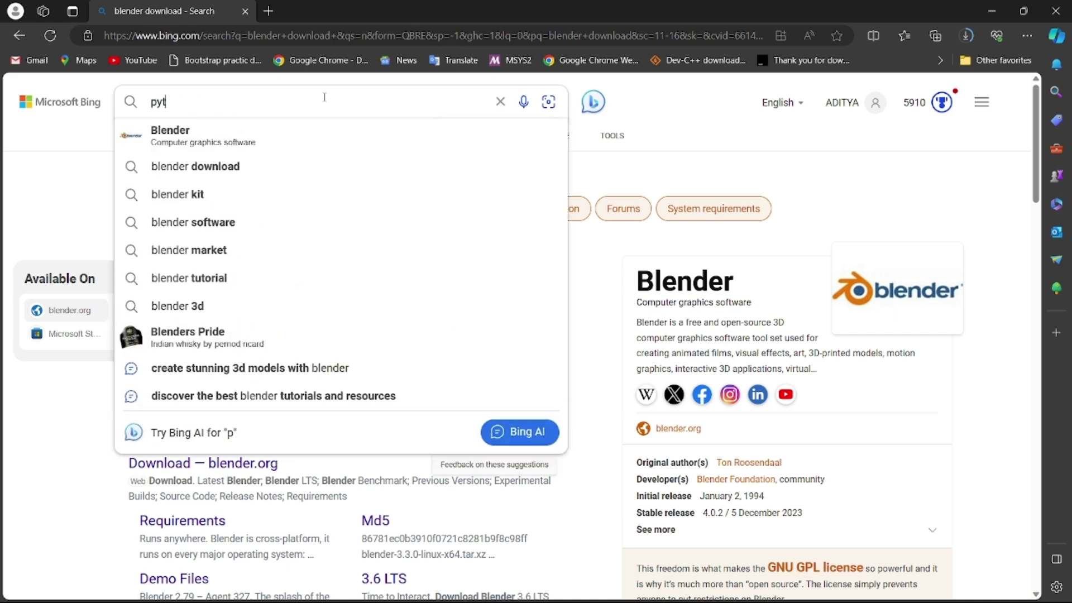
pyautogui.write('hon download')
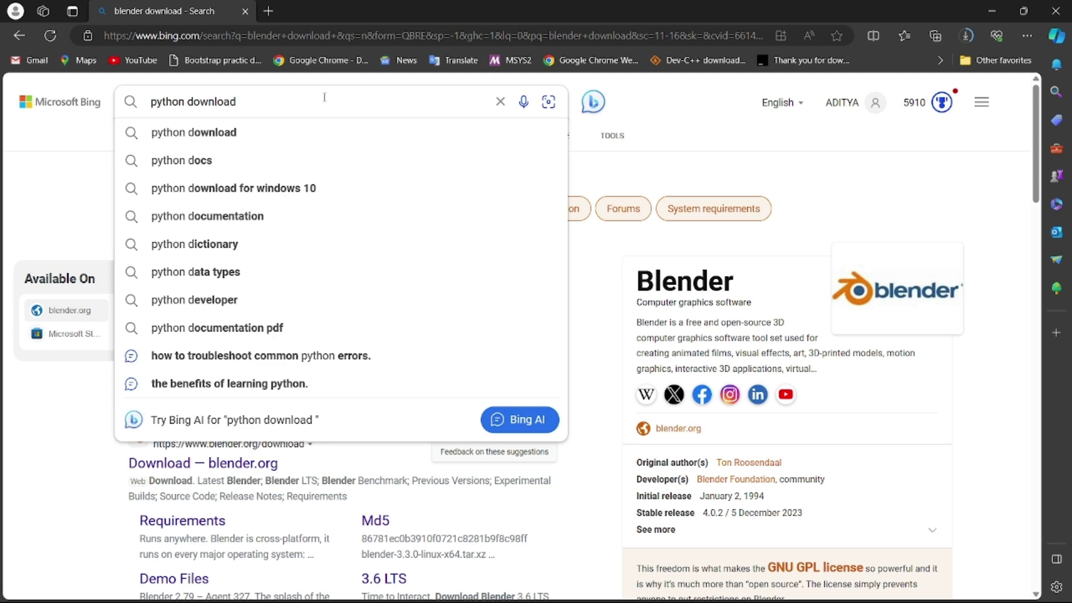
pyautogui.press('Return')
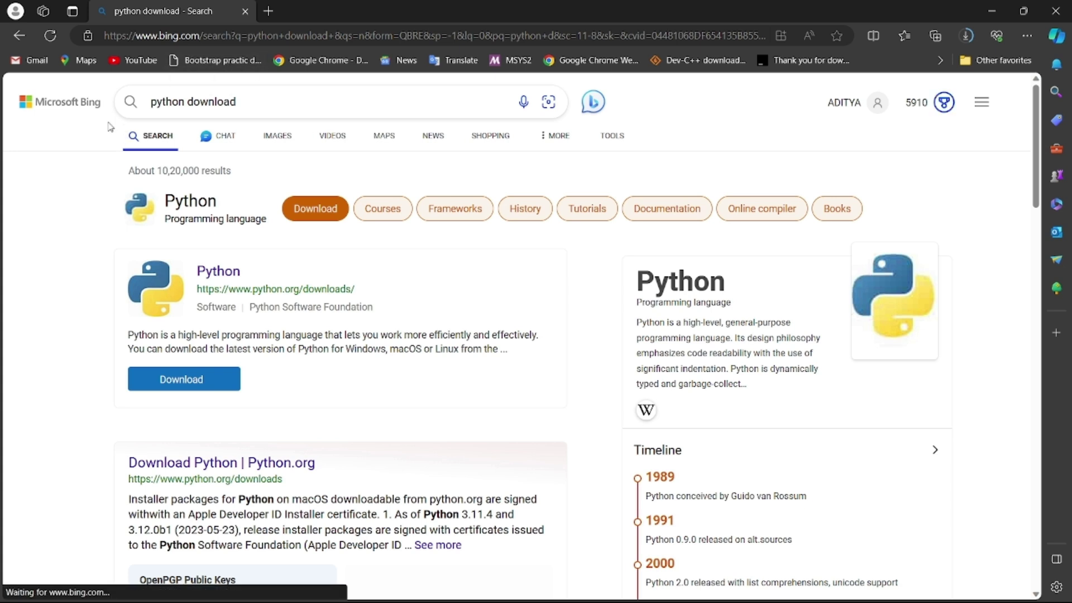
pyautogui.doubleClick(240, 289)
pyautogui.click(211, 378)
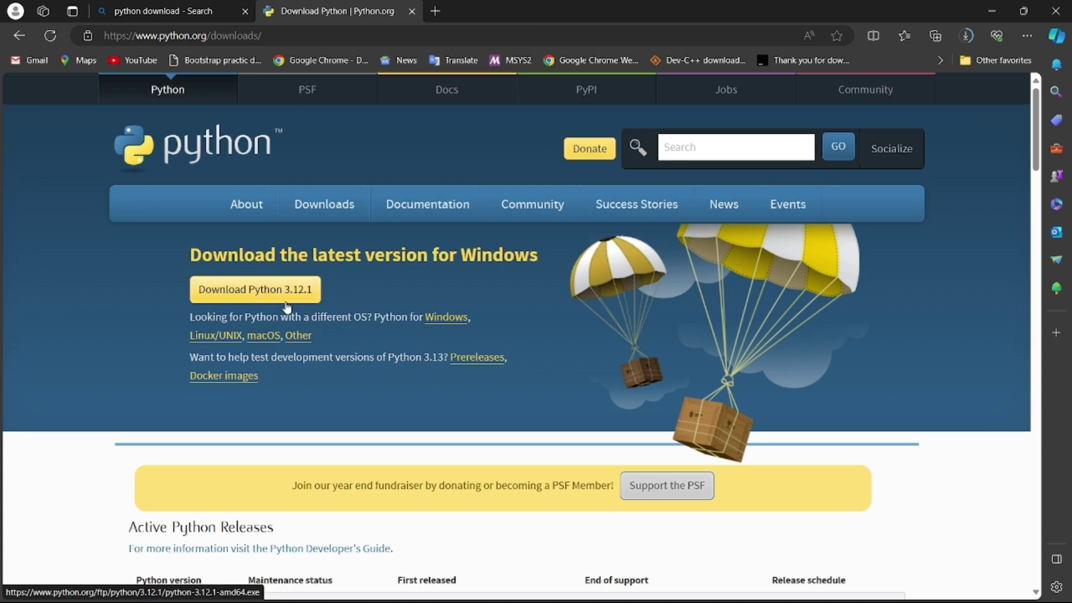
# Examine the active releases and the releases by version number on the Python downloads page, and close that page.
pyautogui.scroll(-1, 287, 307)
pyautogui.scroll(-2, 290, 288)
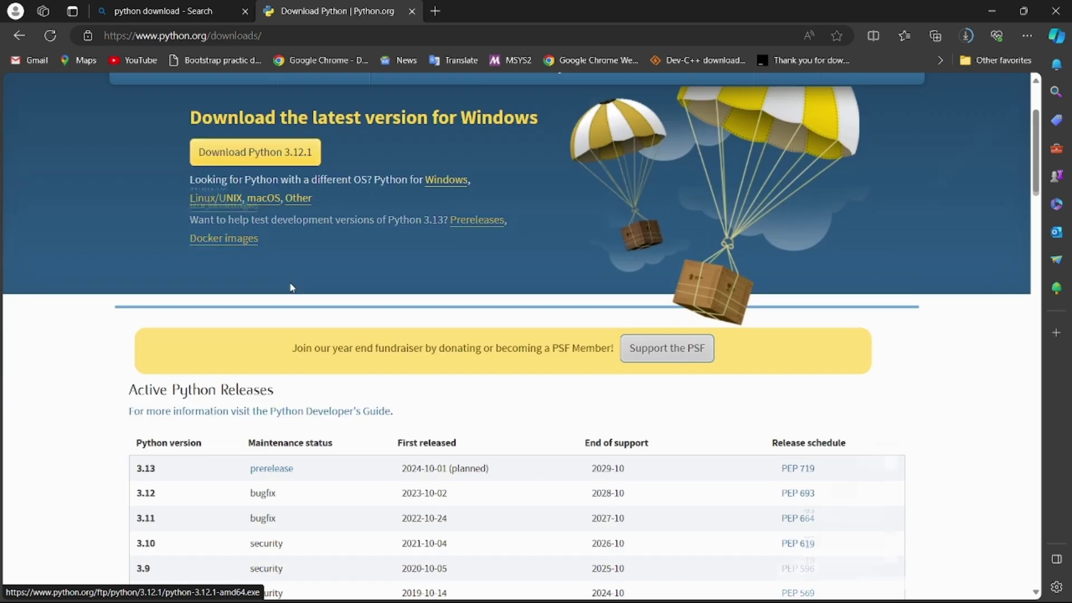
pyautogui.scroll(-10, 290, 287)
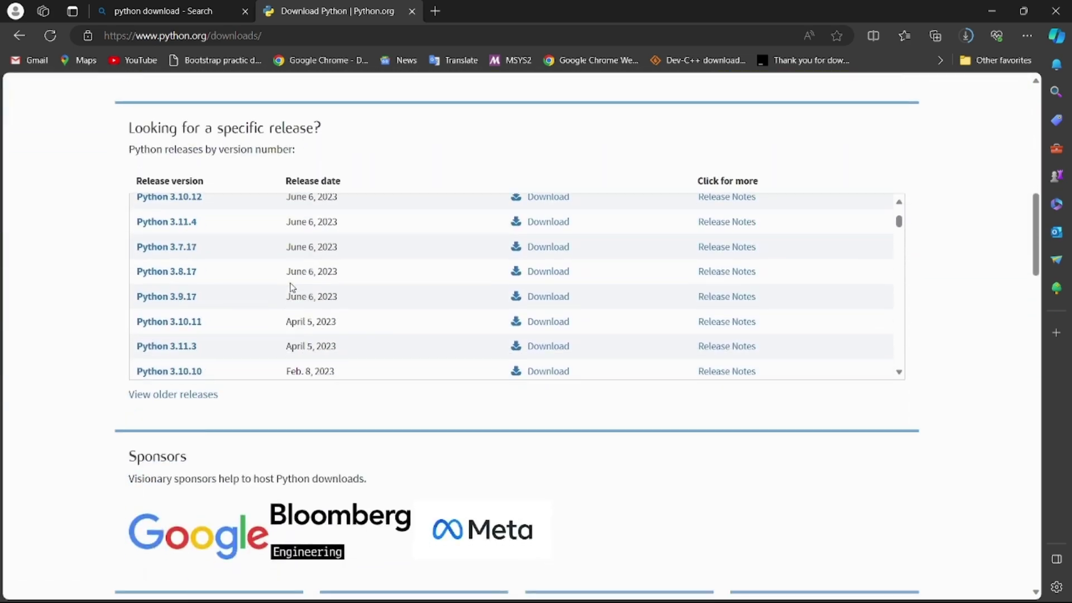
pyautogui.scroll(-2, 291, 288)
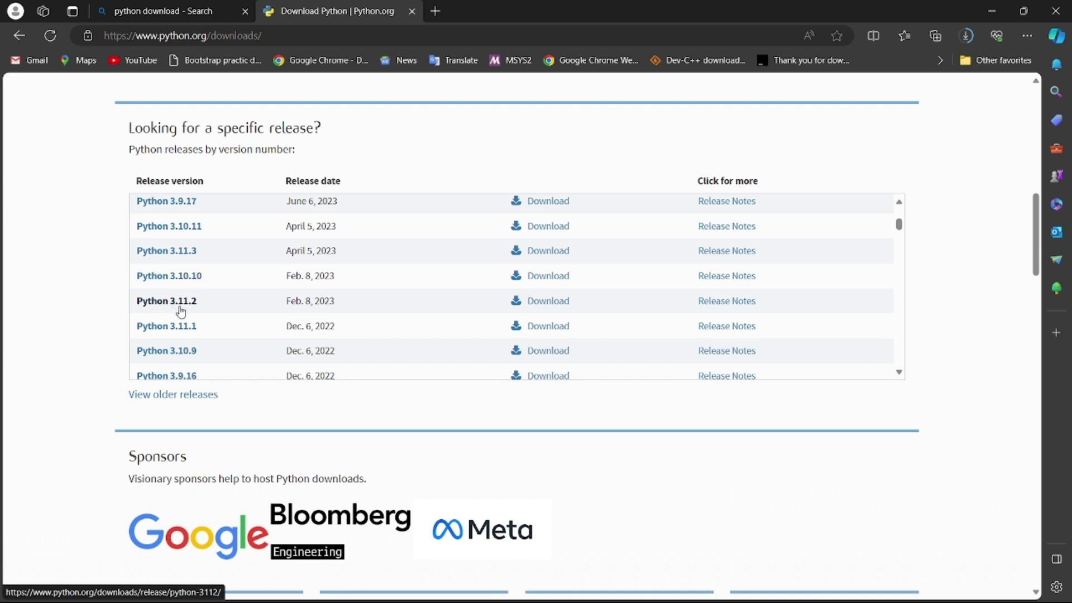
pyautogui.scroll(-2, 281, 304)
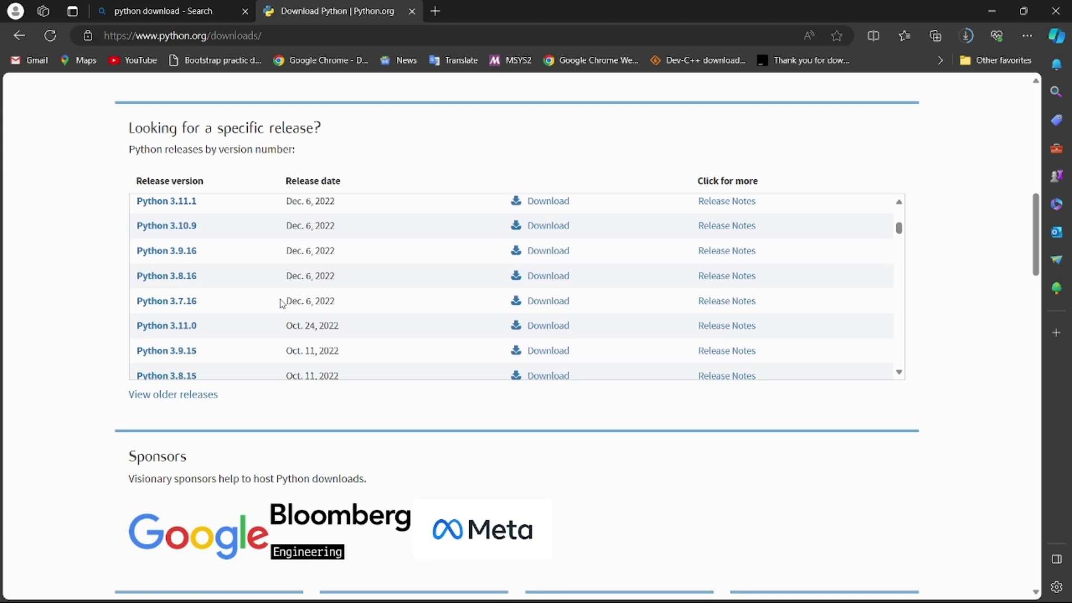
pyautogui.scroll(10, 282, 304)
pyautogui.scroll(-4, 285, 302)
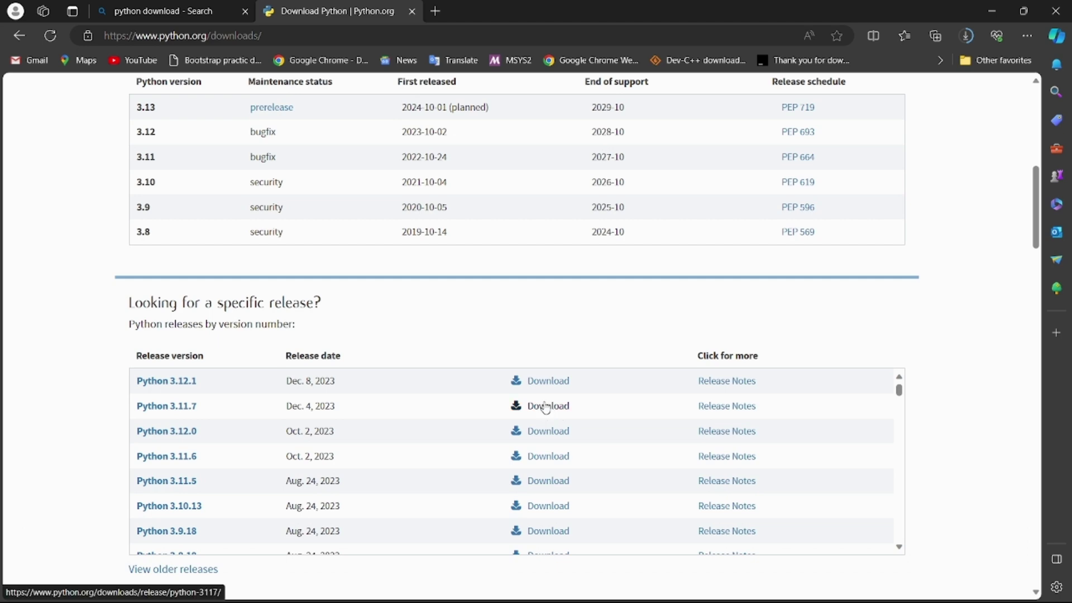
pyautogui.scroll(4, 537, 391)
pyautogui.scroll(3, 527, 379)
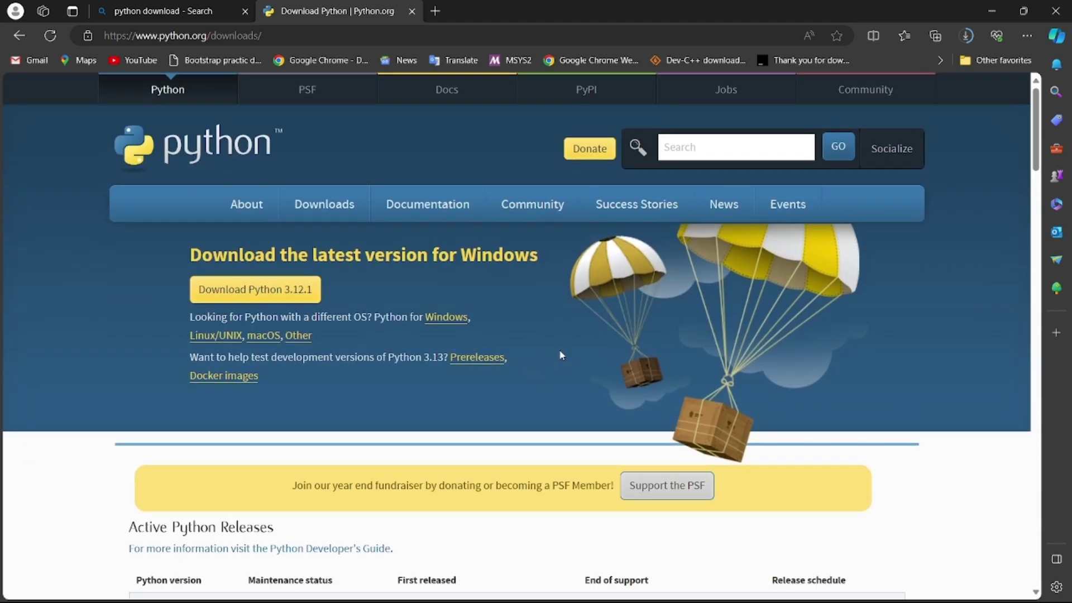
pyautogui.click(414, 14)
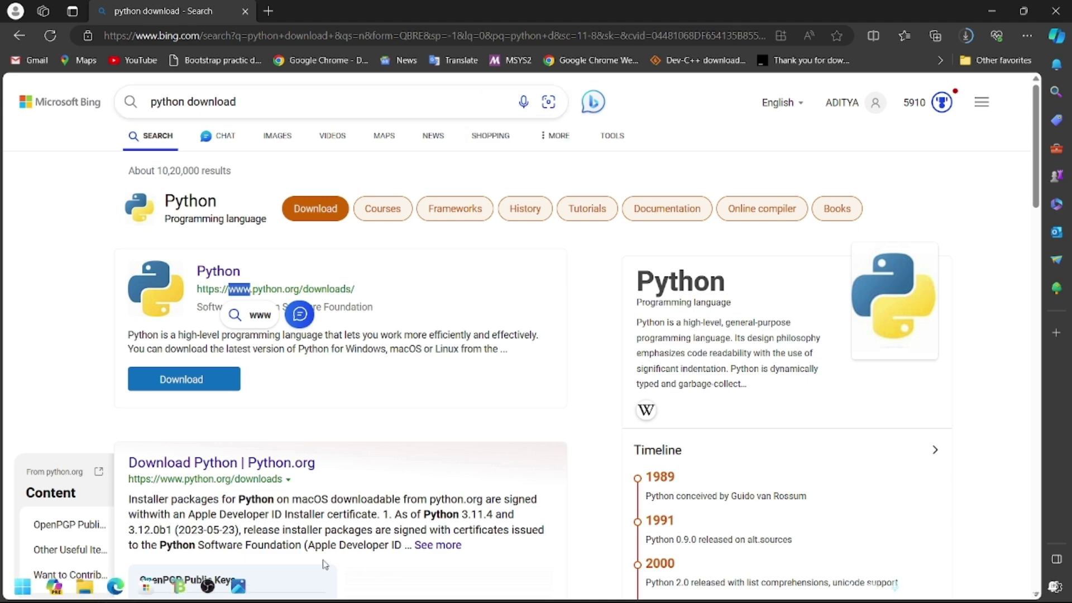
# Switch to the Microsoft Store, check the Python 3.11 page, and close the store.
pyautogui.moveTo(245, 588)
pyautogui.click(606, 252)
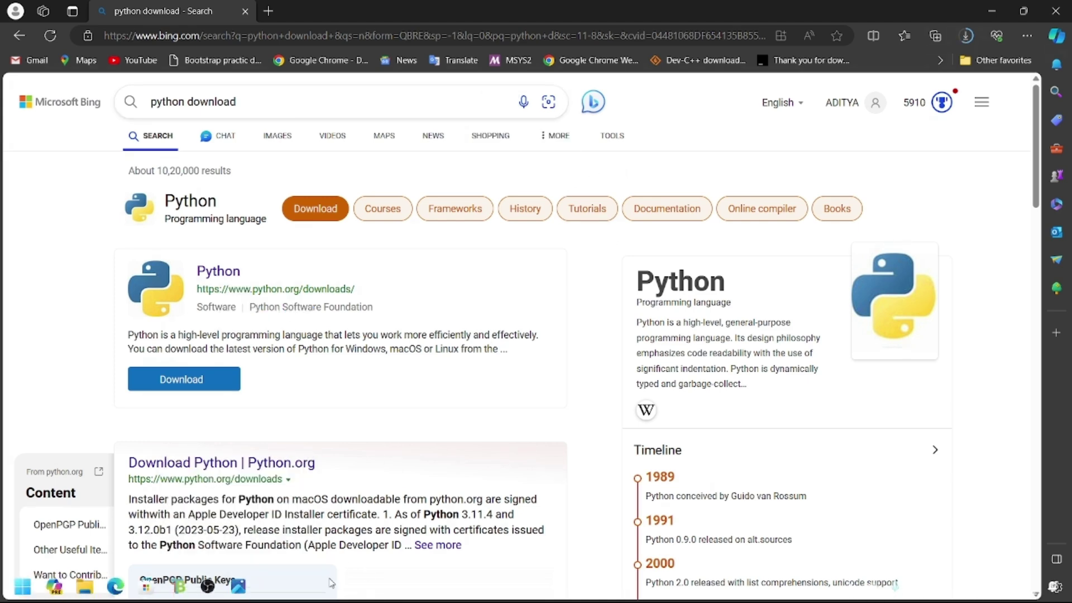
pyautogui.click(152, 588)
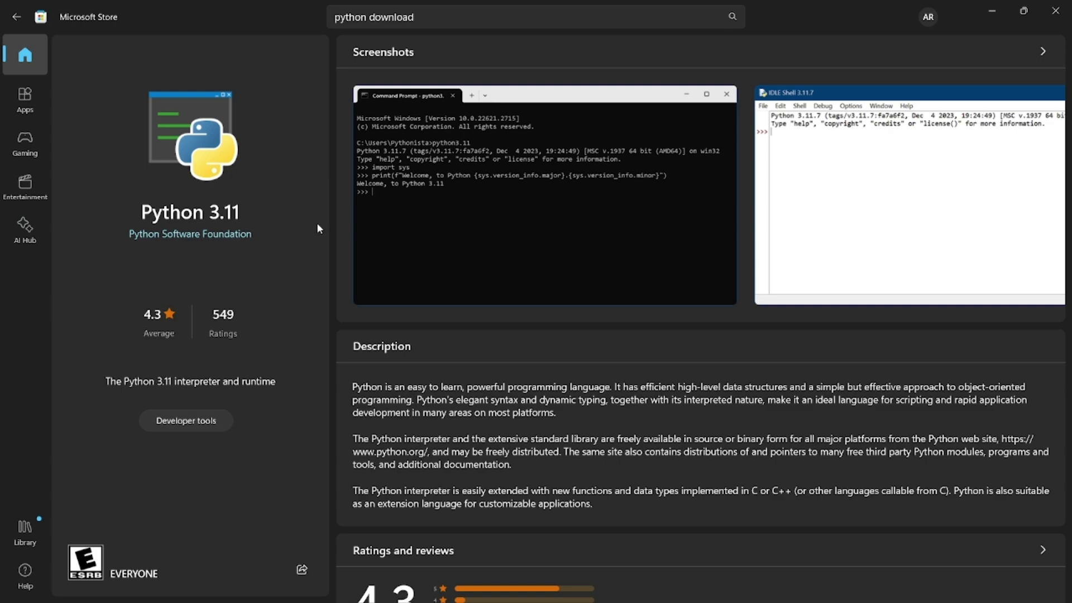
pyautogui.click(1055, 10)
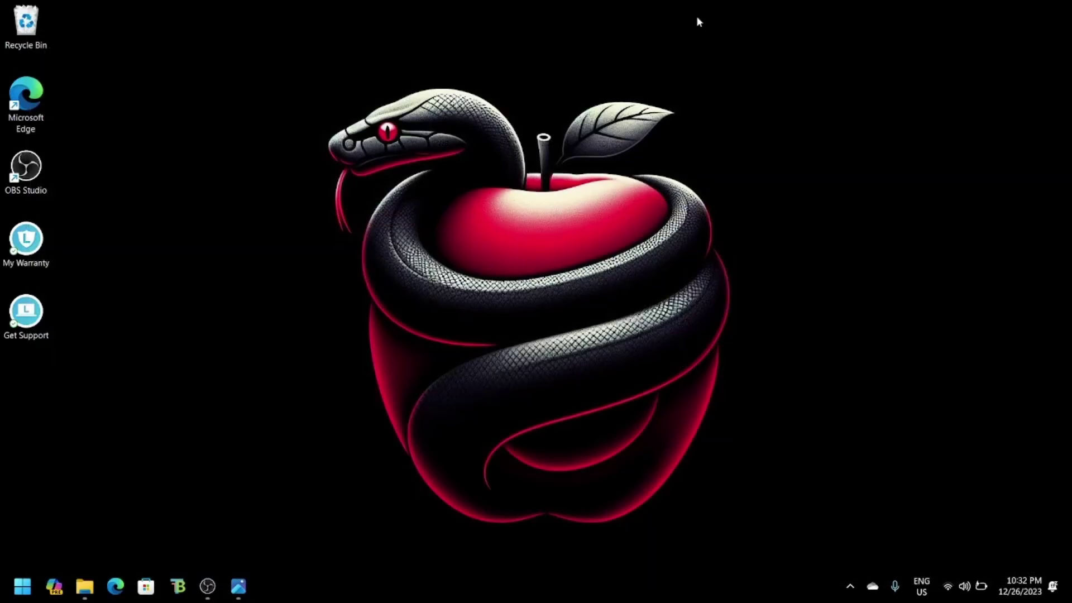
# Refresh the Windows desktop several times.
pyautogui.rightClick(696, 16)
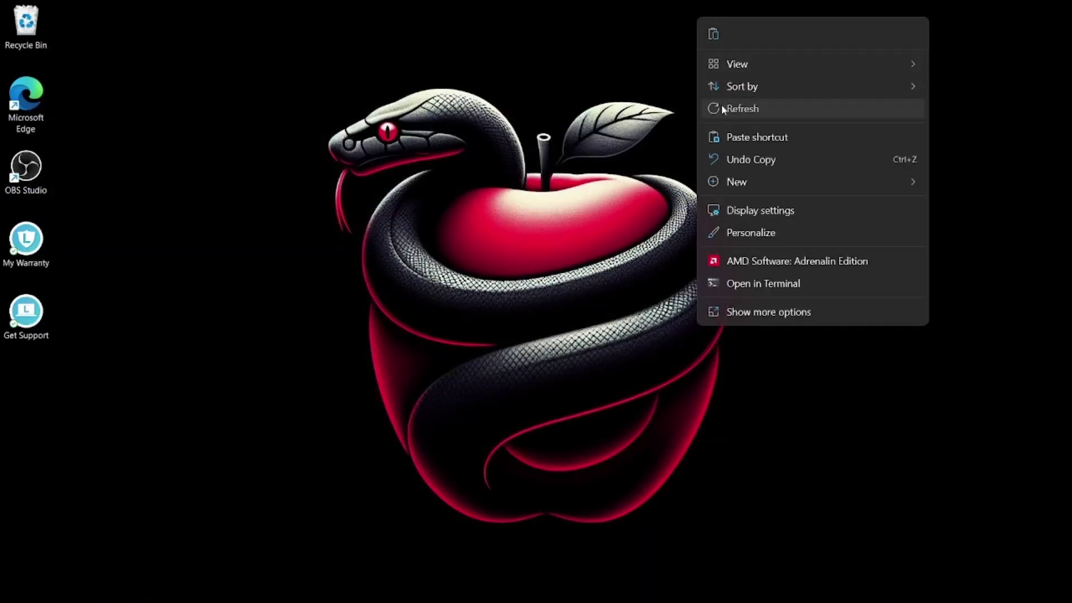
pyautogui.click(721, 105)
pyautogui.rightClick(626, 79)
pyautogui.click(439, 277)
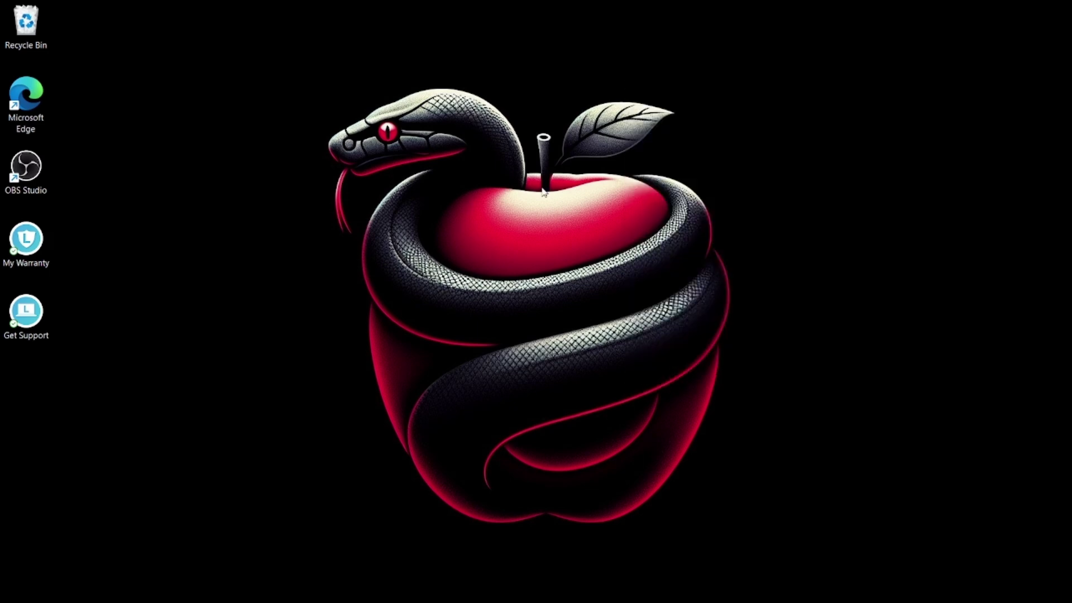
pyautogui.rightClick(733, 156)
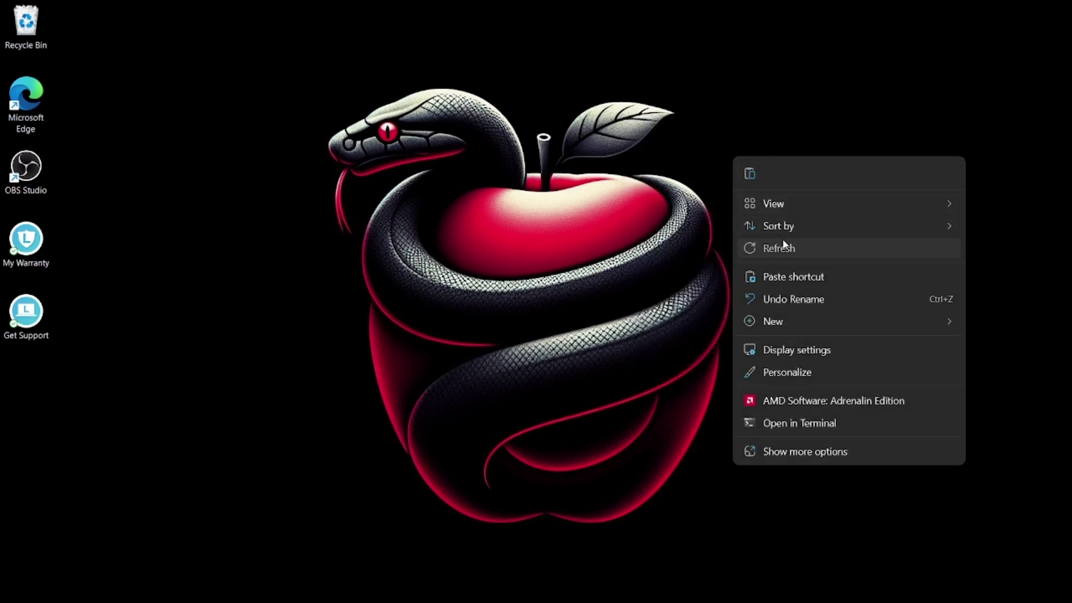
pyautogui.click(785, 245)
pyautogui.rightClick(796, 205)
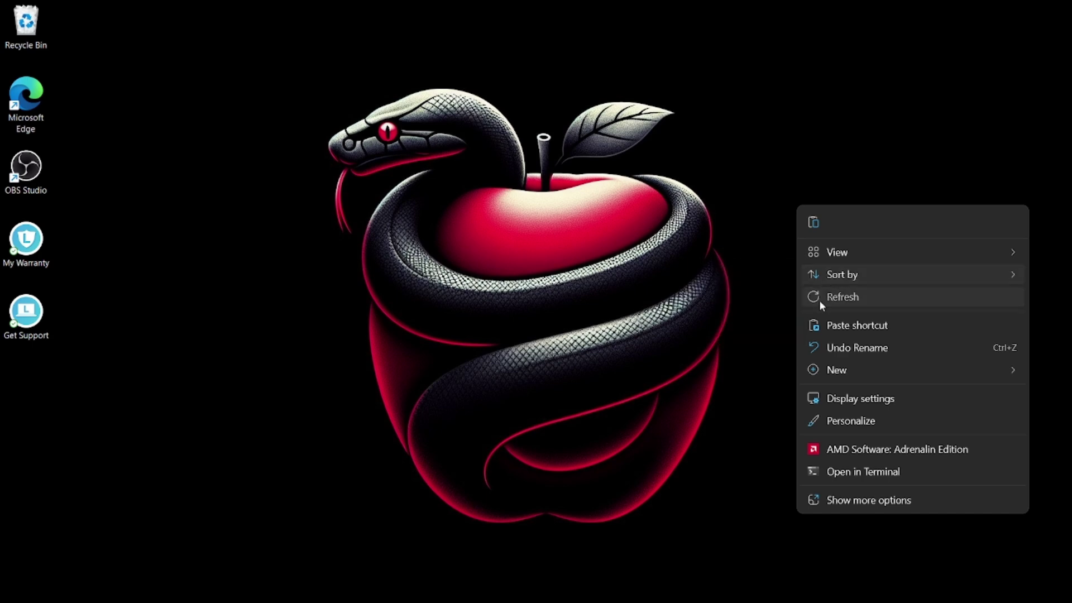
pyautogui.click(819, 300)
pyautogui.rightClick(801, 164)
pyautogui.click(830, 255)
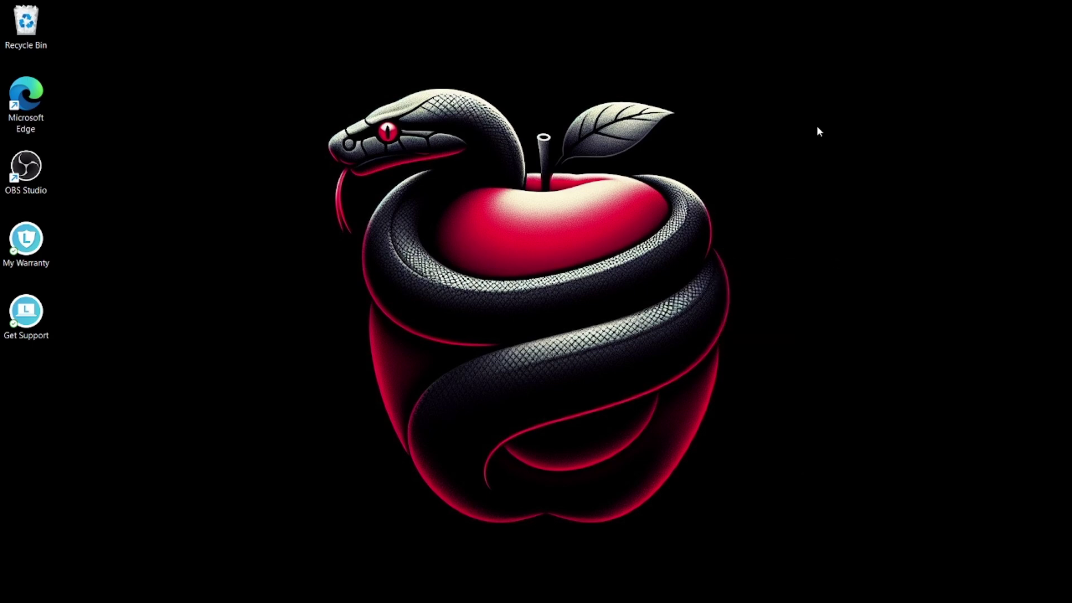
pyautogui.rightClick(817, 127)
pyautogui.click(841, 213)
pyautogui.rightClick(822, 211)
pyautogui.click(861, 309)
# Launch Microsoft Edge, close its window, and launch it again with a new tab.
pyautogui.click(115, 586)
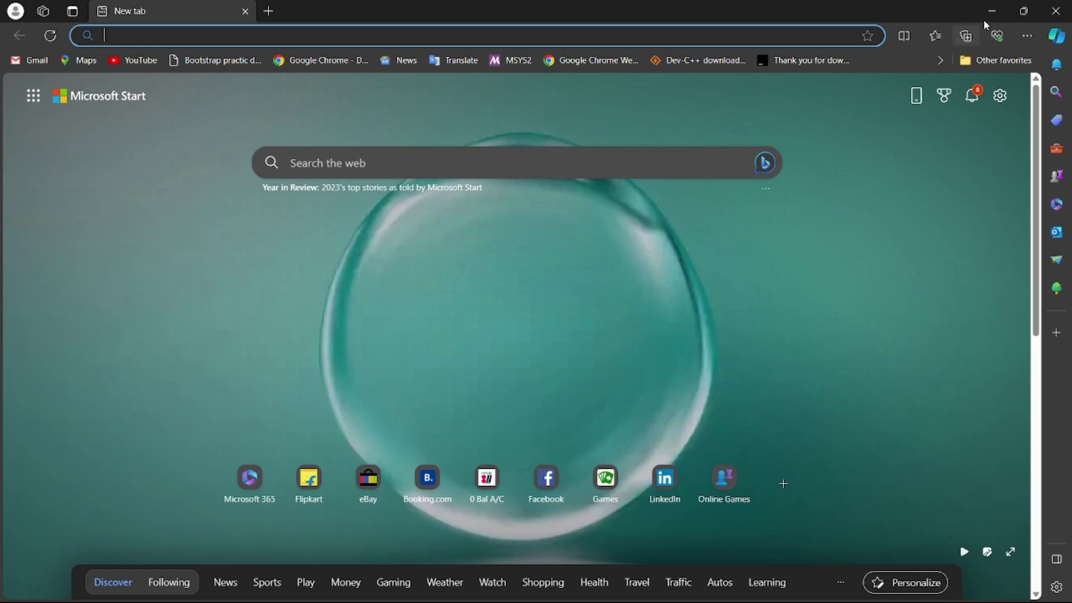
pyautogui.click(1055, 11)
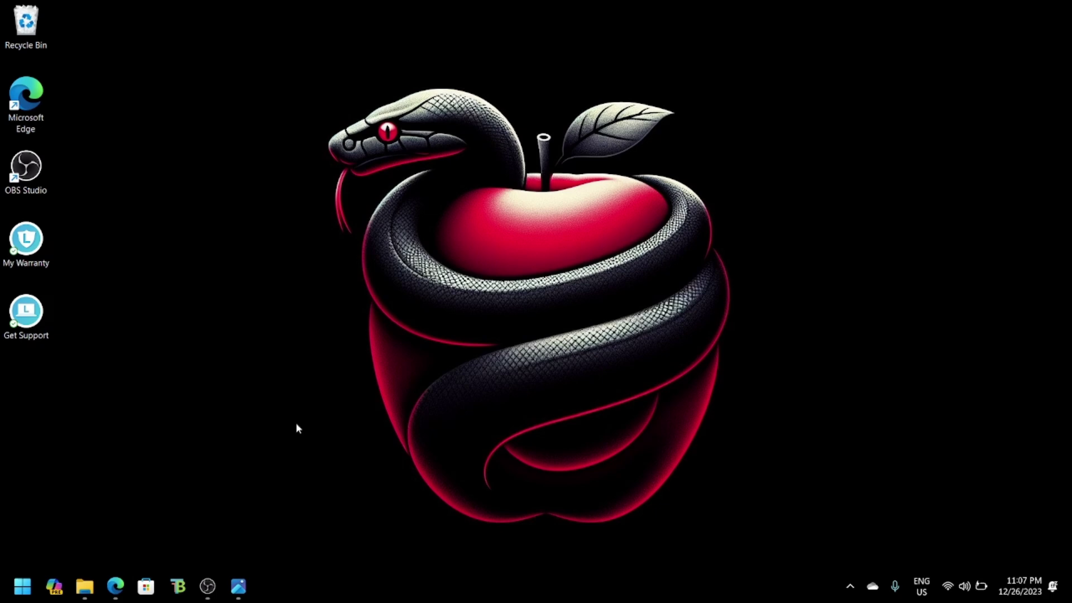
pyautogui.click(115, 586)
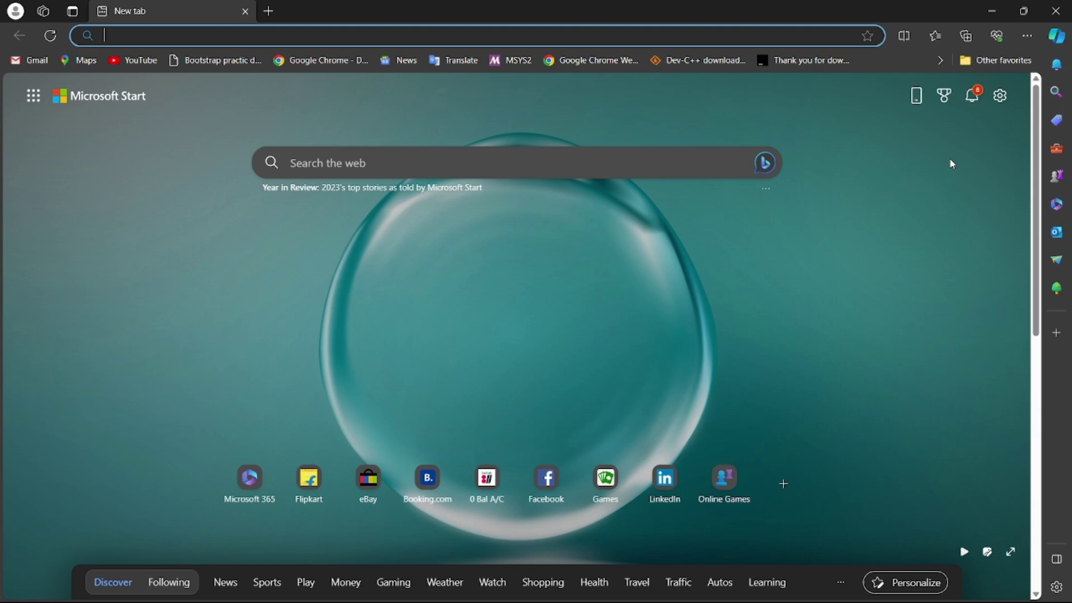
# Review the browser's download list, show blender-4.0.2-windows-x64.msi in its folder, and clear the file selection there.
pyautogui.hotkey('ctrl', 'j')
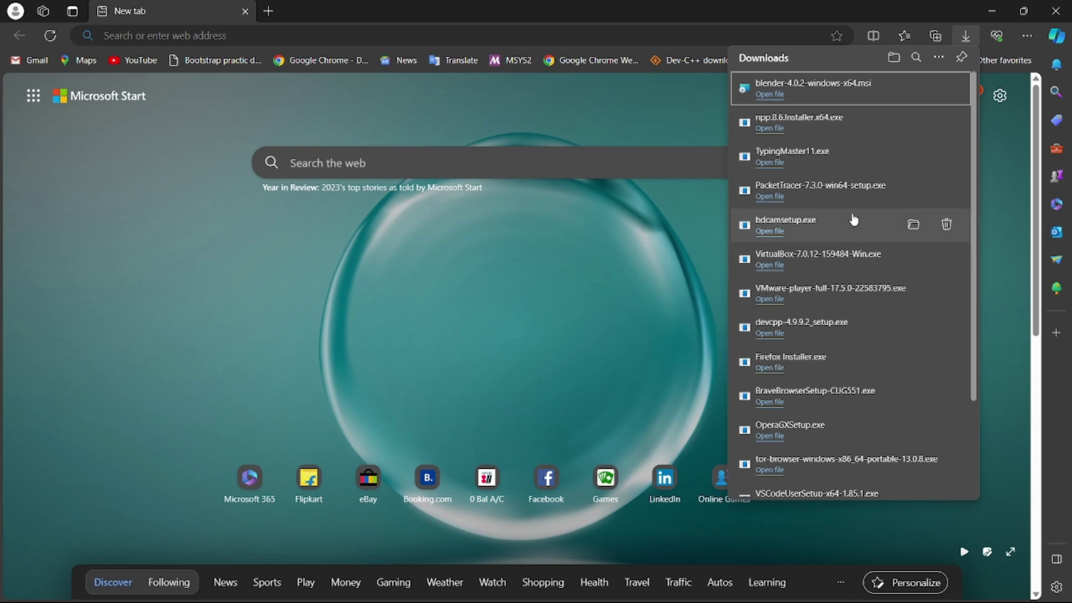
pyautogui.scroll(-1, 845, 321)
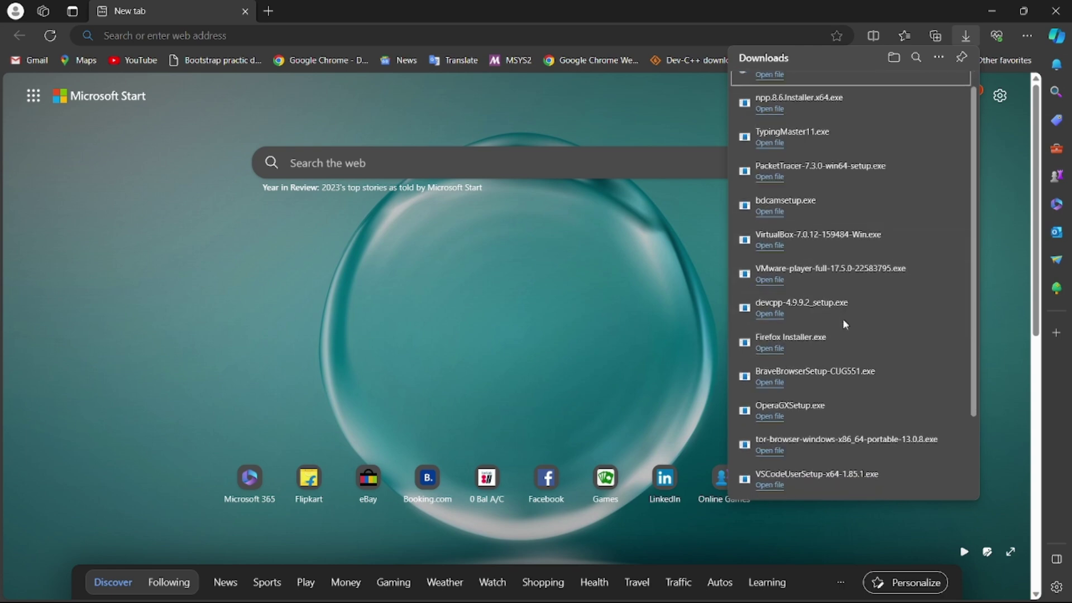
pyautogui.scroll(1, 843, 318)
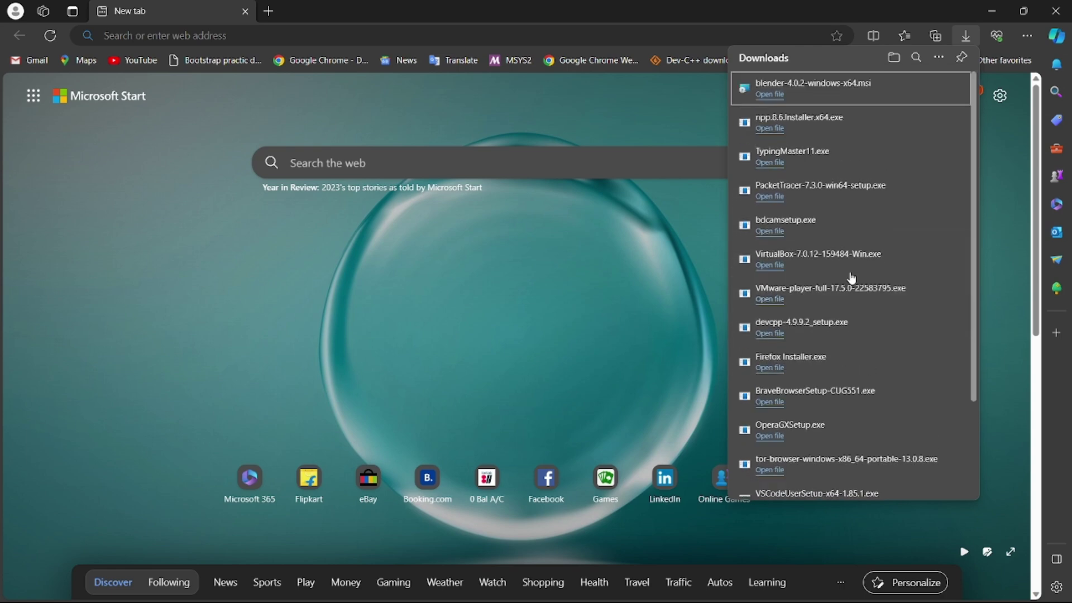
pyautogui.rightClick(832, 96)
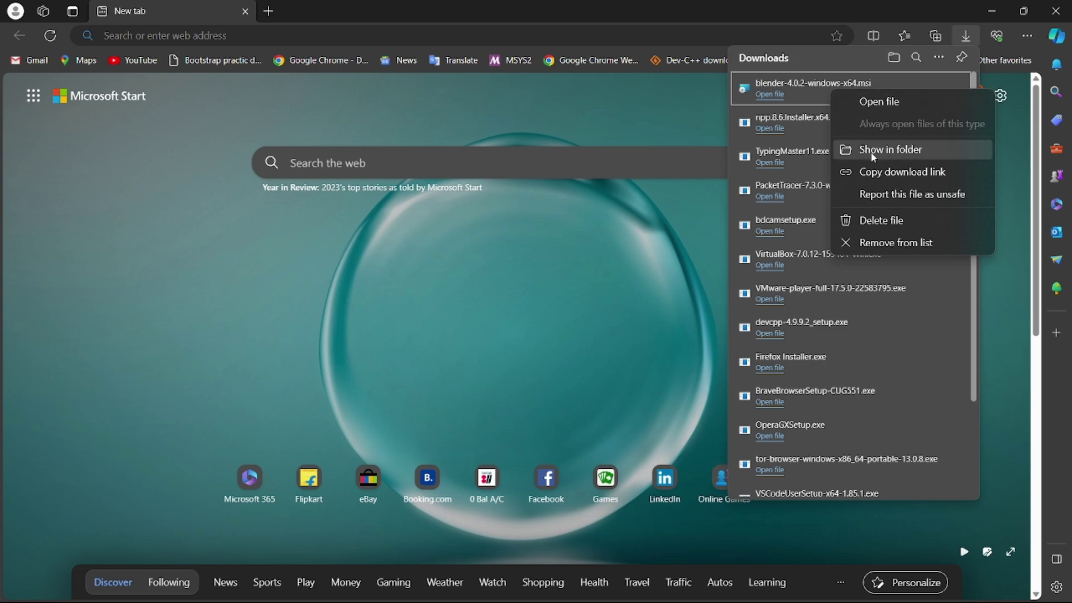
pyautogui.click(890, 149)
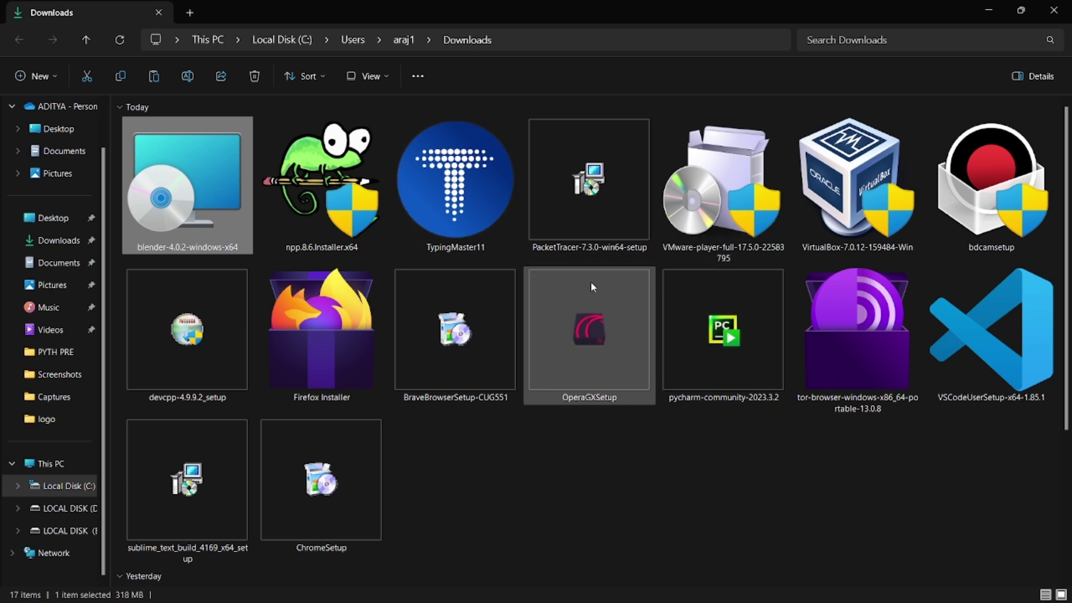
pyautogui.click(560, 450)
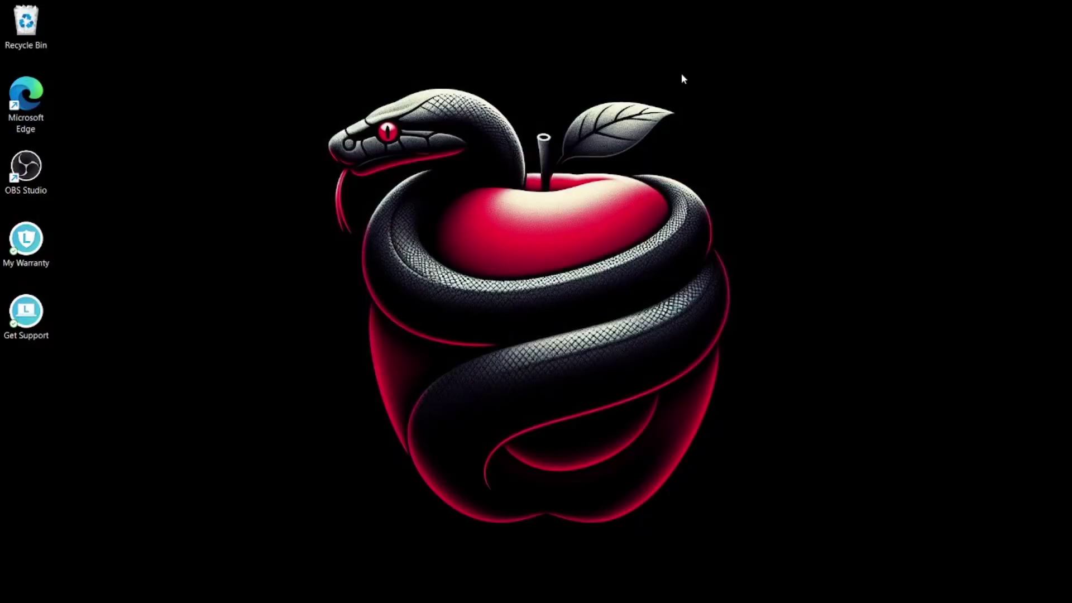
# Refresh the Windows desktop.
pyautogui.rightClick(682, 75)
pyautogui.click(720, 167)
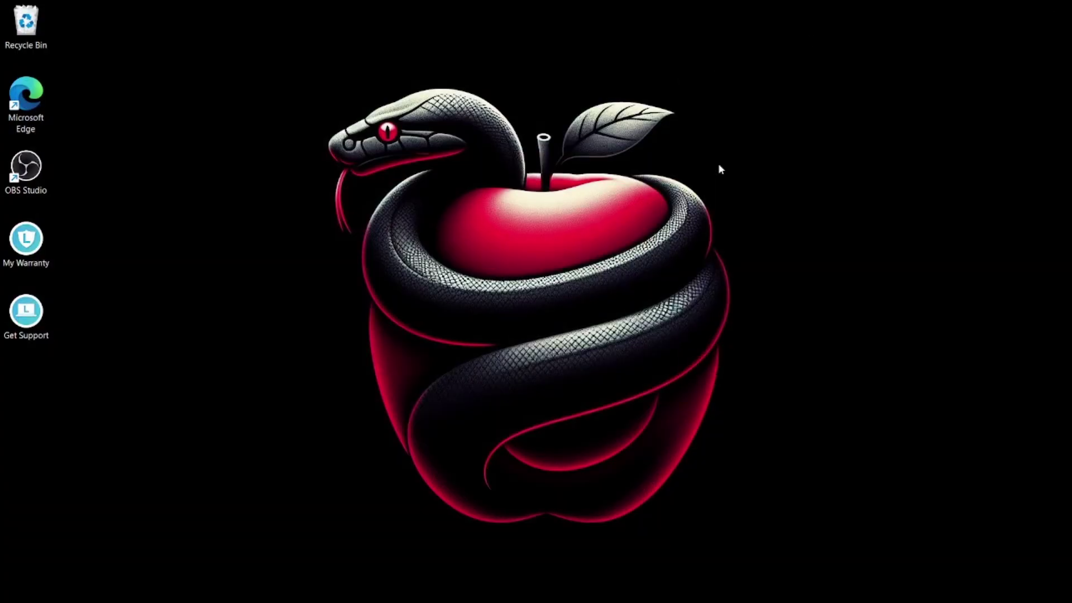